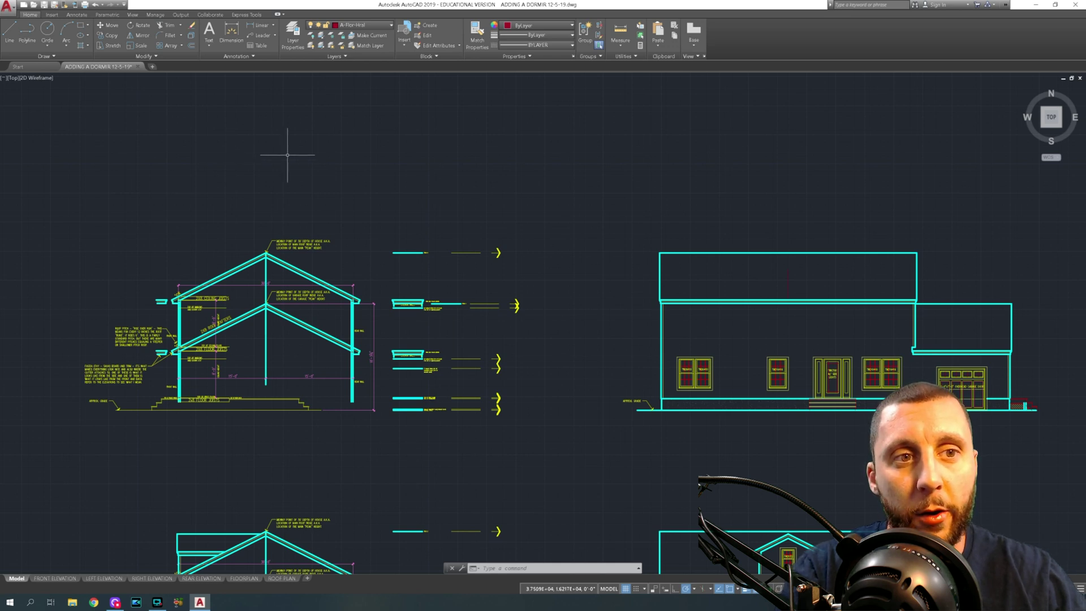
# - Examine the layout of all the drawings, the dormer on the lower front elevation, and the dormer's profile in the matching cross-section
pyautogui.scroll(-4, 448, 180)
pyautogui.moveTo(487, 194); pyautogui.dragTo(391, 194, button='middle')
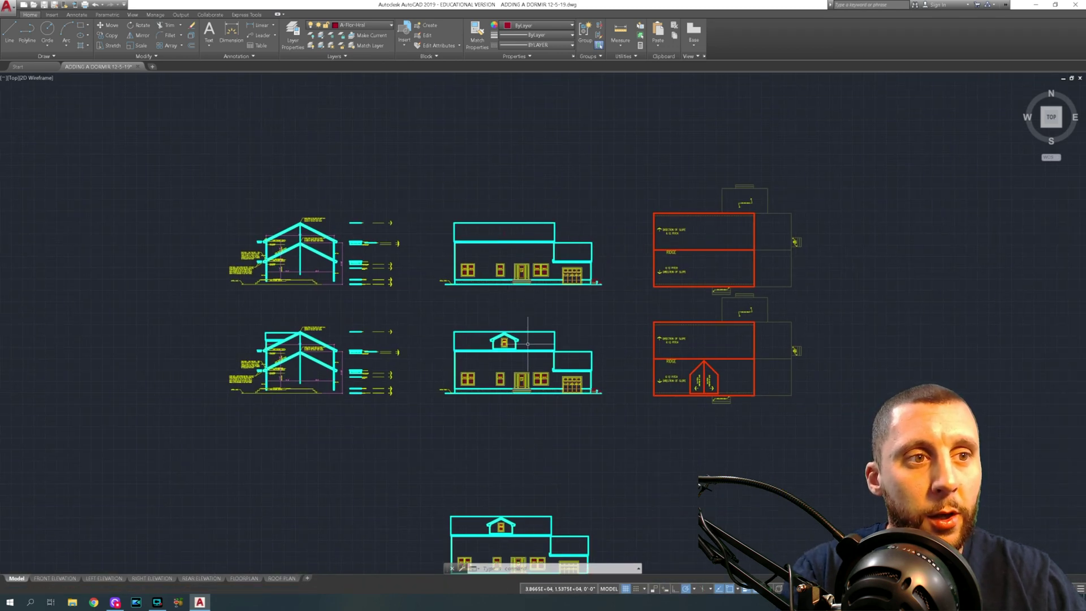
pyautogui.scroll(5, 527, 344)
pyautogui.moveTo(529, 341); pyautogui.dragTo(515, 258, button='middle')
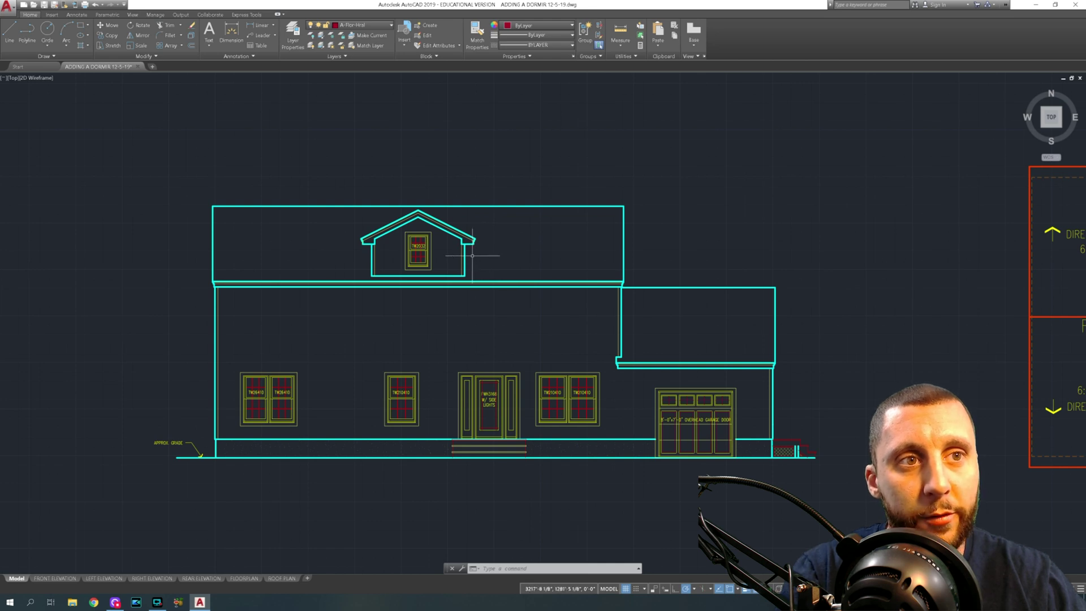
pyautogui.scroll(-4, 478, 250)
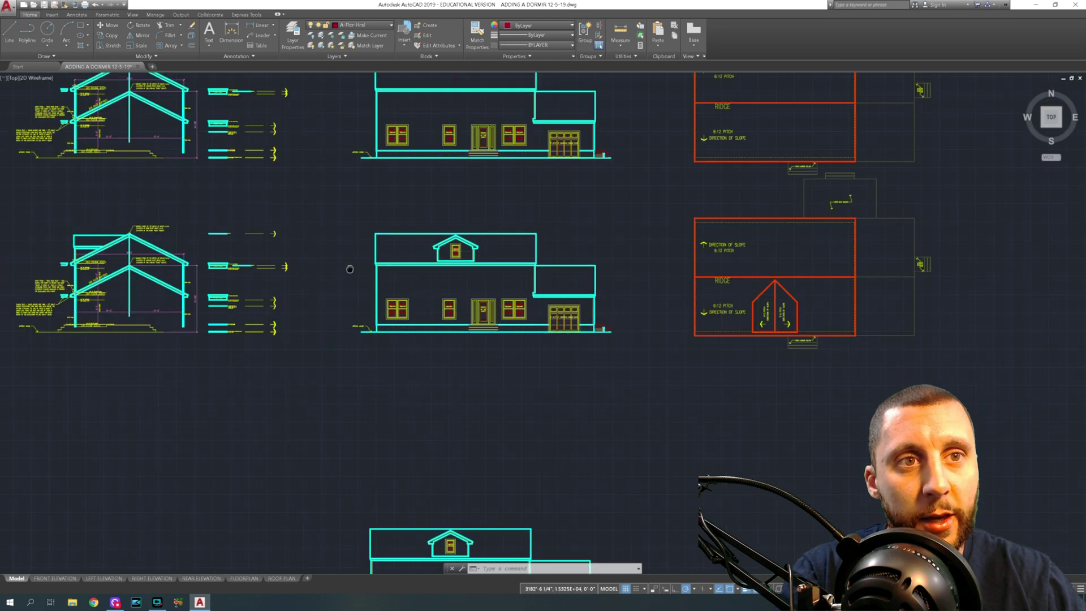
pyautogui.moveTo(350, 269); pyautogui.dragTo(605, 249, button='middle')
pyautogui.scroll(10, 347, 227)
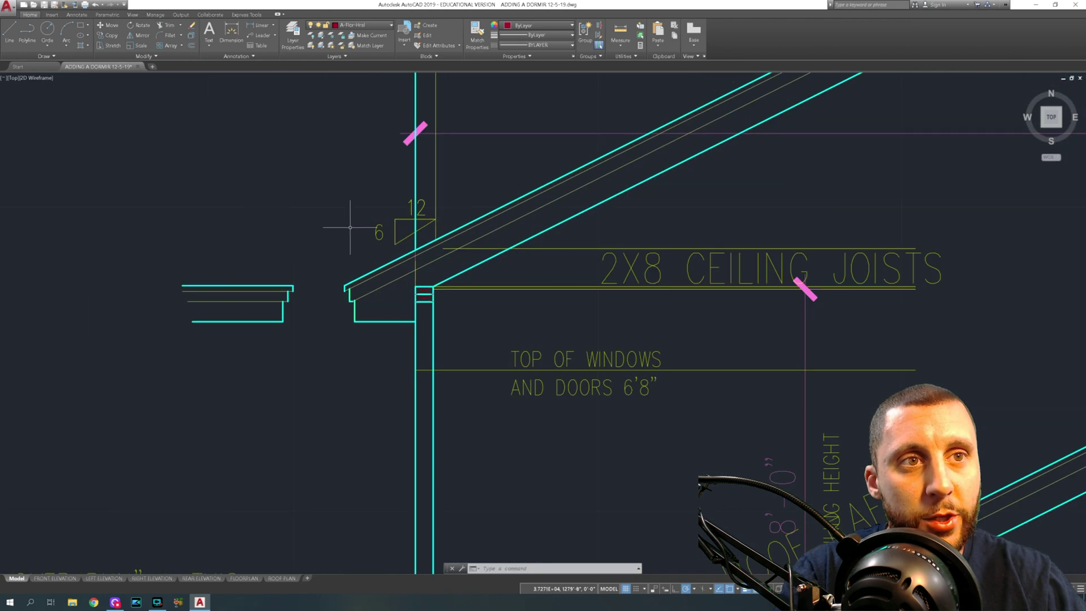
pyautogui.scroll(-5, 350, 228)
pyautogui.scroll(2, 419, 248)
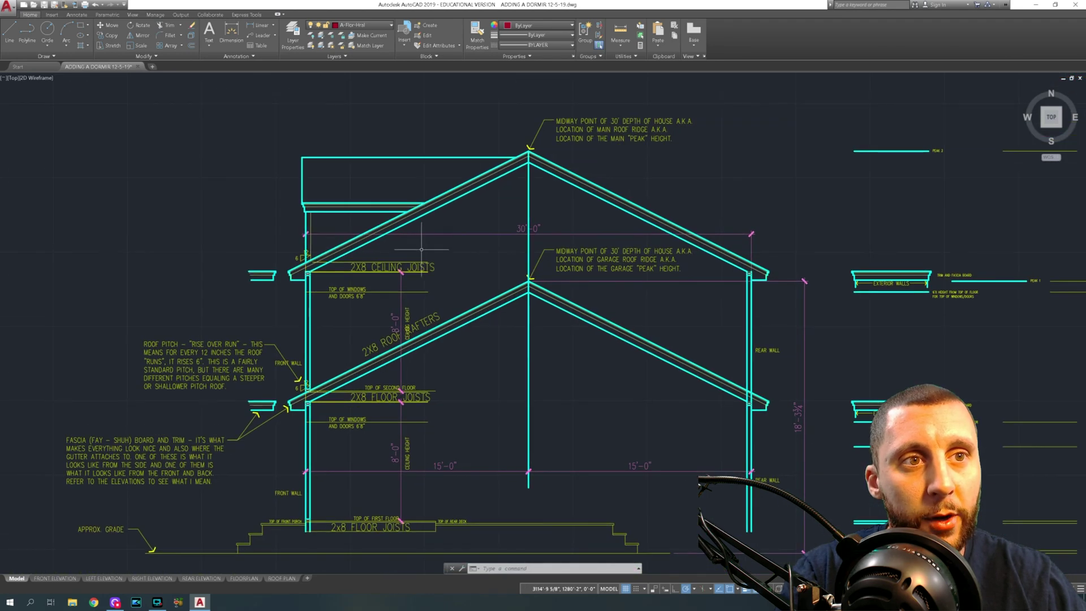
pyautogui.scroll(4, 426, 260)
pyautogui.moveTo(587, 142); pyautogui.dragTo(432, 303, button='middle')
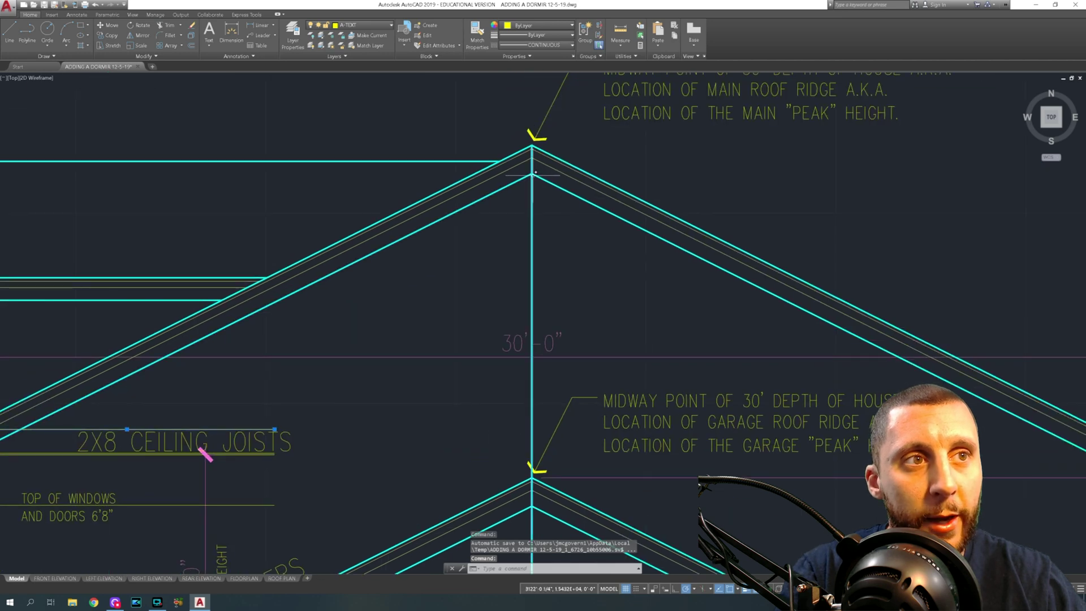
pyautogui.scroll(-5, 535, 173)
pyautogui.press('Escape')
# - Examine how the dormer appears on the lower front elevation and on the roof plan beside it
pyautogui.moveTo(580, 219)
pyautogui.mouseDown(button='middle')
pyautogui.moveTo(500, 194)
pyautogui.moveTo(335, 221)
pyautogui.mouseUp(button='middle')
pyautogui.moveTo(568, 240); pyautogui.dragTo(418, 198, button='middle')
pyautogui.moveTo(523, 210); pyautogui.dragTo(343, 228, button='middle')
pyautogui.moveTo(562, 212); pyautogui.dragTo(538, 217, button='middle')
pyautogui.moveTo(682, 205); pyautogui.dragTo(423, 214, button='middle')
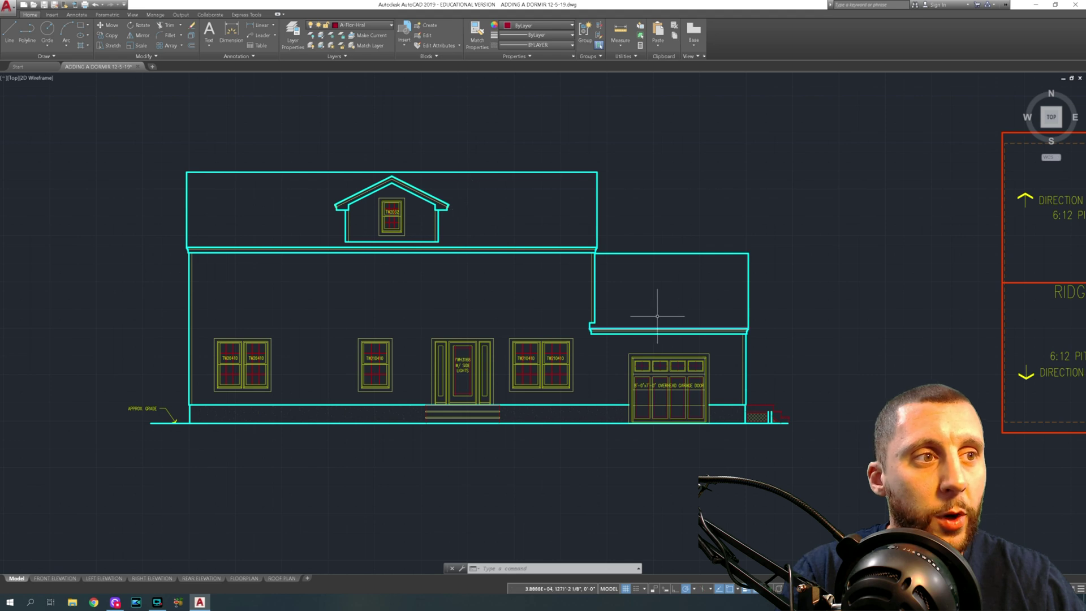
pyautogui.scroll(-2, 648, 279)
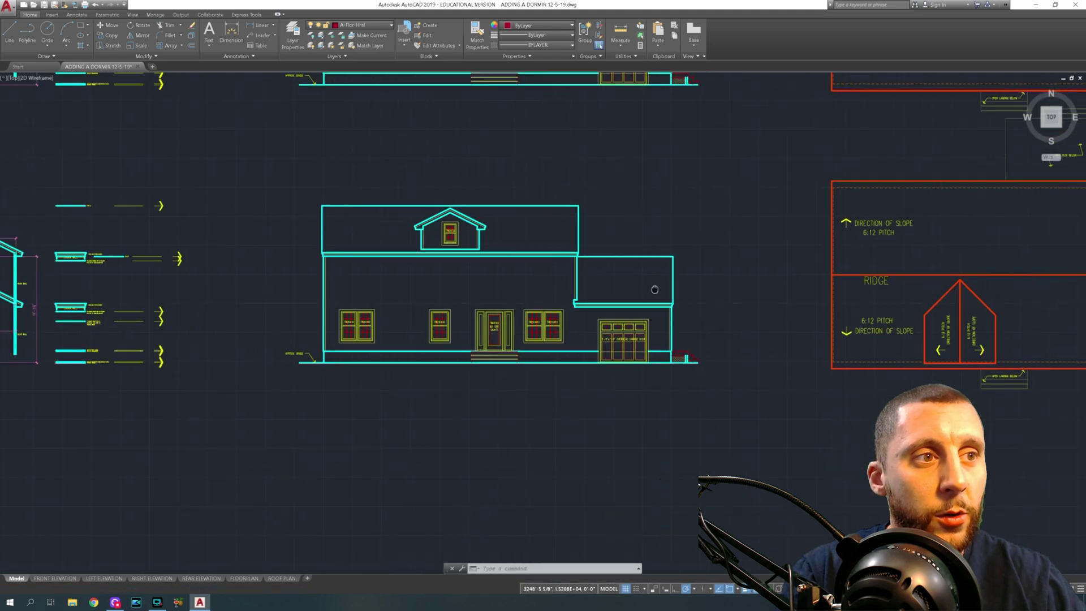
pyautogui.moveTo(789, 290)
pyautogui.mouseDown(button='middle')
pyautogui.moveTo(542, 263)
pyautogui.moveTo(582, 259)
pyautogui.mouseUp(button='middle')
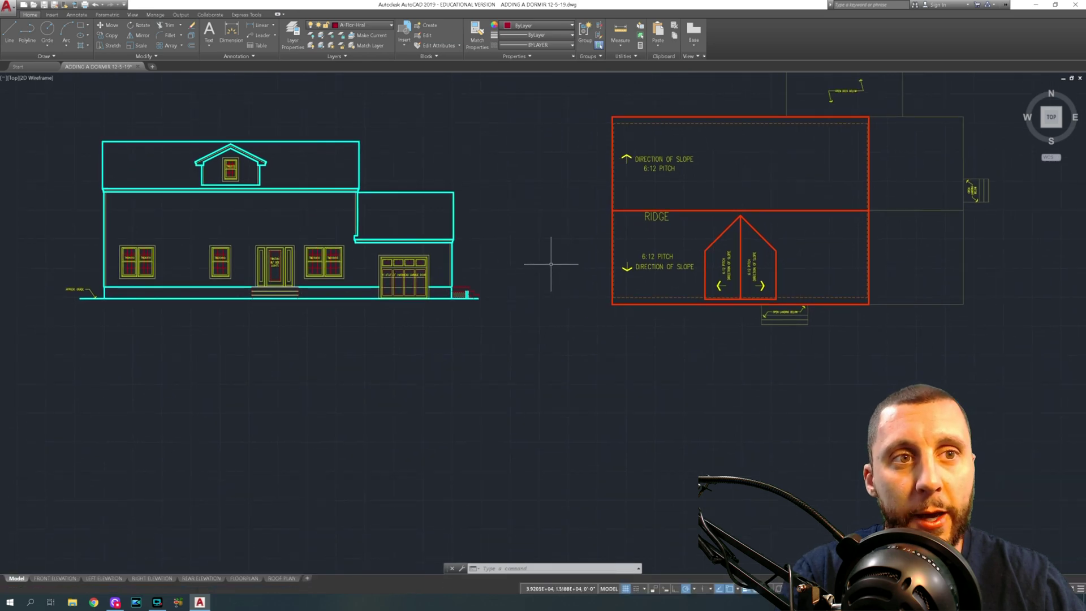
pyautogui.scroll(-2, 550, 264)
pyautogui.moveTo(79, 258); pyautogui.dragTo(405, 280, button='middle')
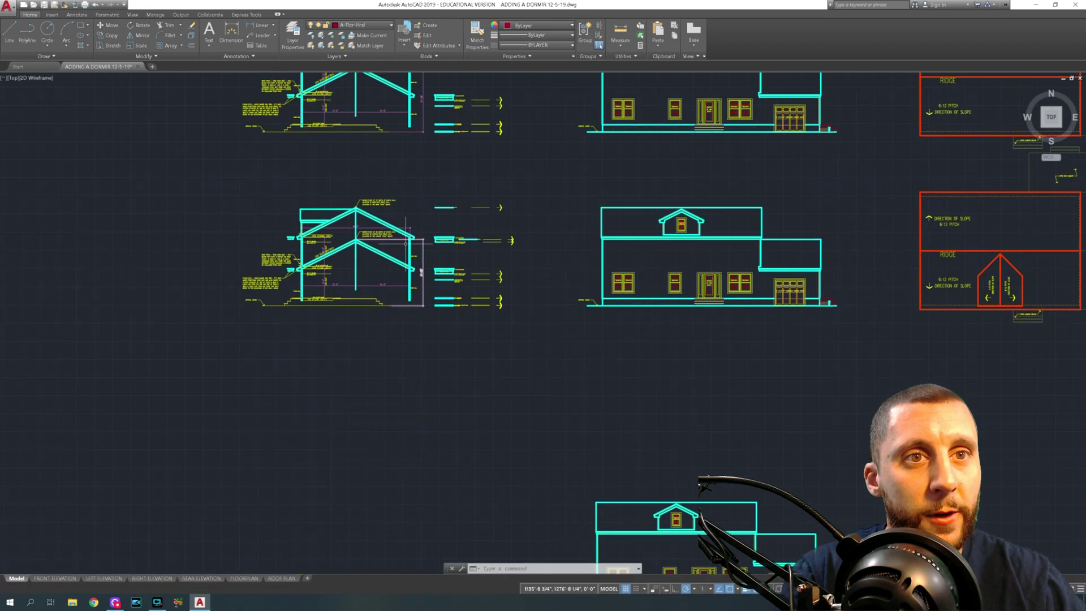
# - Compare the dormer's walls and peak in the cross-section and front elevation with the main roof's eave and ridge
pyautogui.scroll(8, 312, 217)
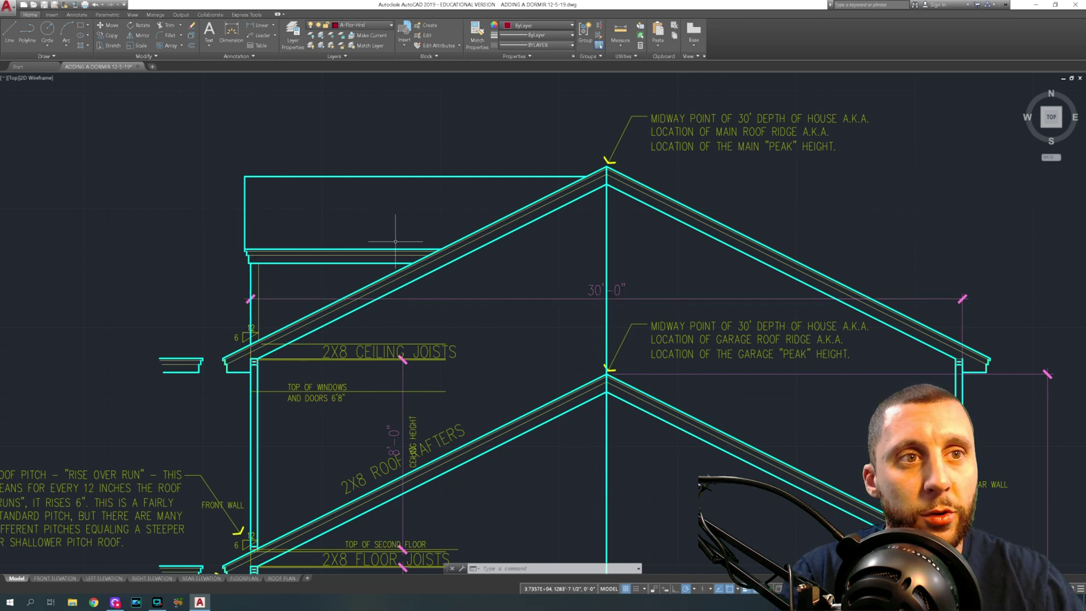
pyautogui.scroll(-6, 396, 241)
pyautogui.moveTo(686, 300); pyautogui.dragTo(176, 314, button='middle')
pyautogui.scroll(4, 482, 280)
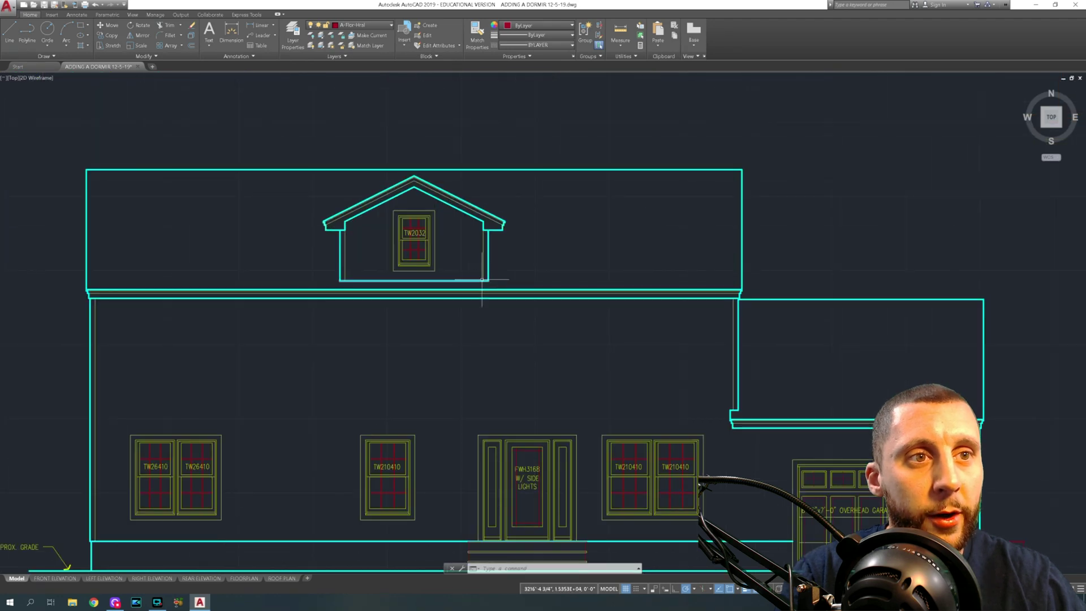
pyautogui.moveTo(482, 279); pyautogui.dragTo(445, 247, button='middle')
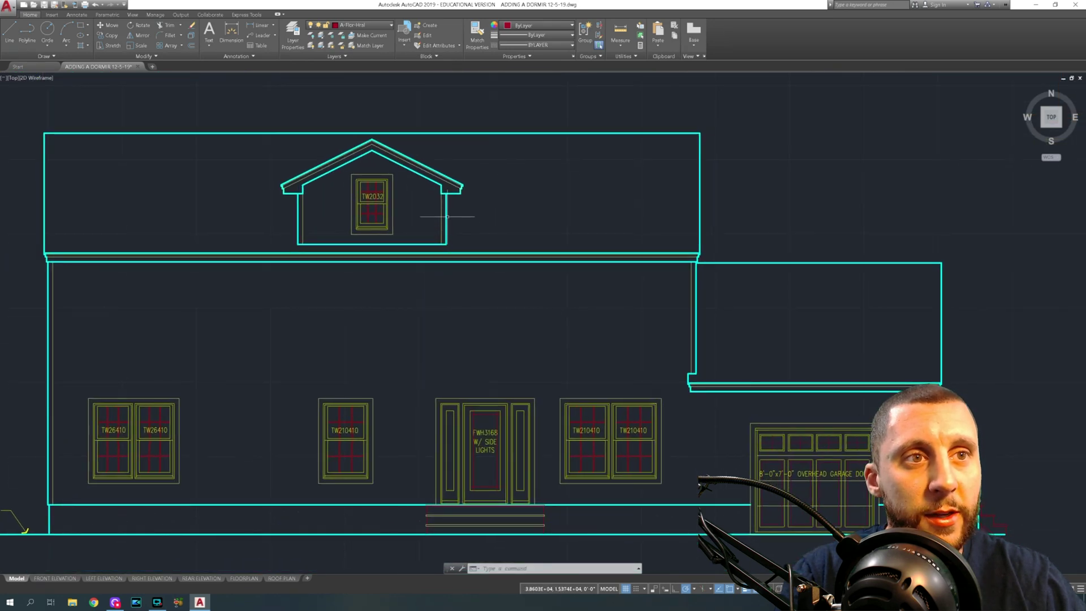
pyautogui.click(297, 213)
pyautogui.press('Escape')
pyautogui.scroll(-6, 383, 278)
pyautogui.scroll(6, 379, 254)
pyautogui.scroll(5, 379, 254)
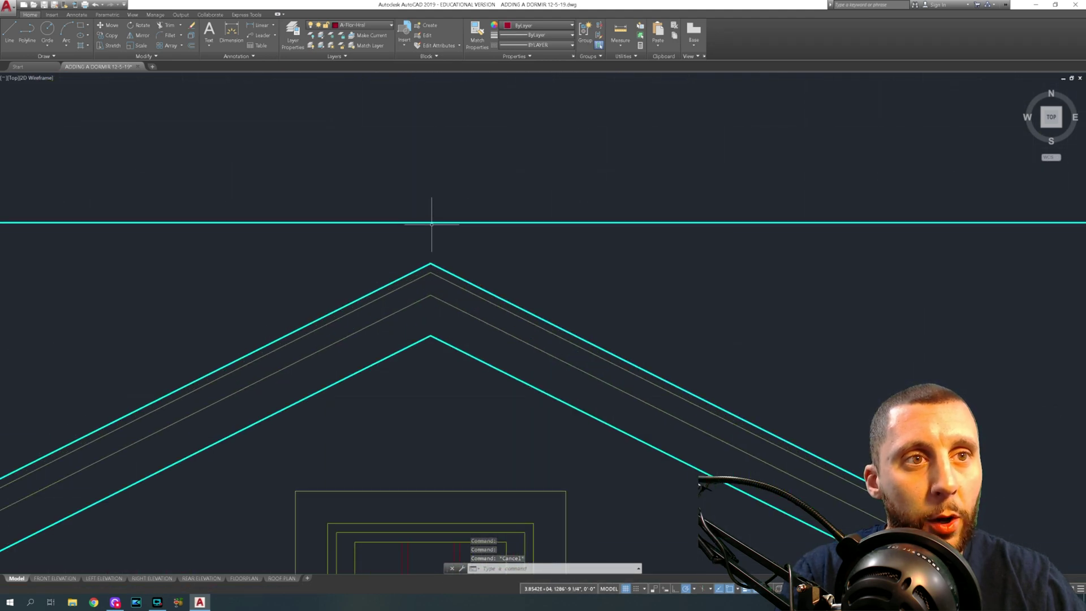
pyautogui.press('Escape')
pyautogui.scroll(-7, 430, 223)
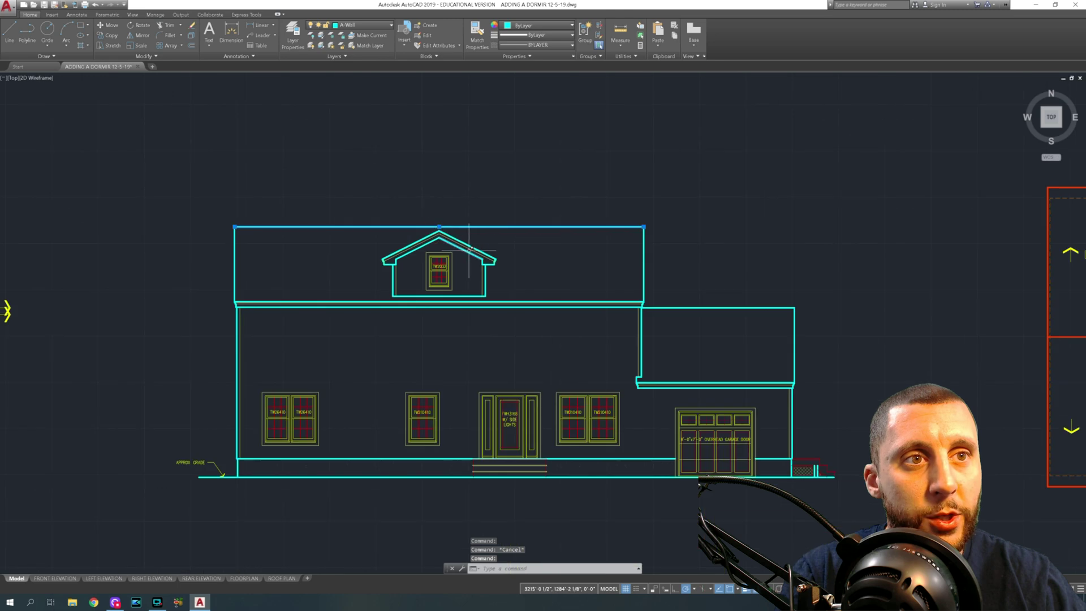
pyautogui.scroll(5, 440, 233)
pyautogui.scroll(-9, 439, 233)
# - Inspect the dormer outline, its ridge line and the 6:12 slope labels on the lower roof plan
pyautogui.moveTo(747, 281); pyautogui.dragTo(260, 250, button='middle')
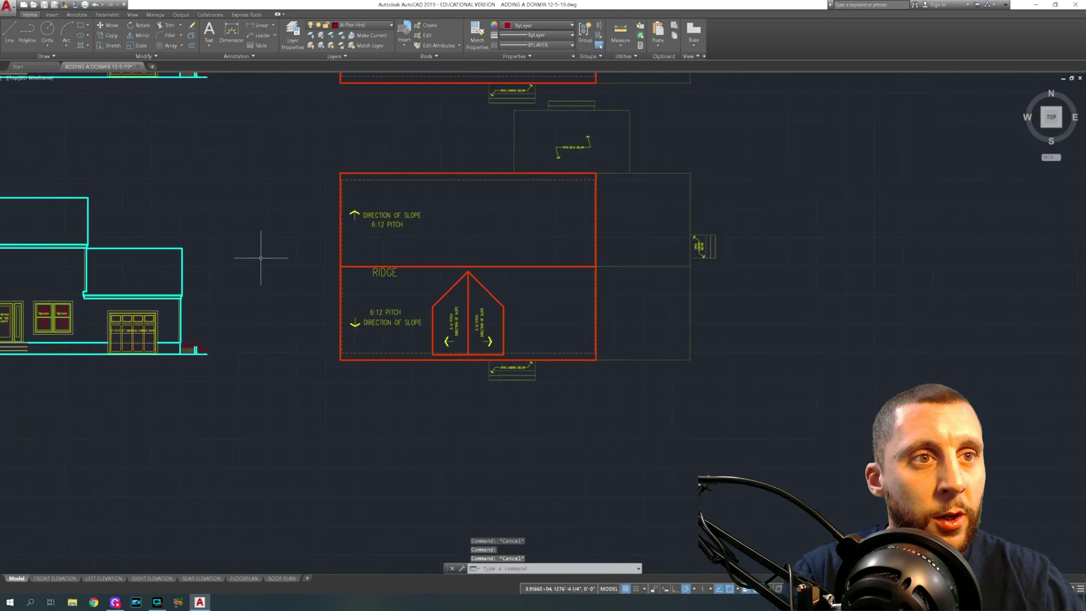
pyautogui.scroll(5, 487, 329)
pyautogui.moveTo(489, 333); pyautogui.dragTo(499, 313, button='middle')
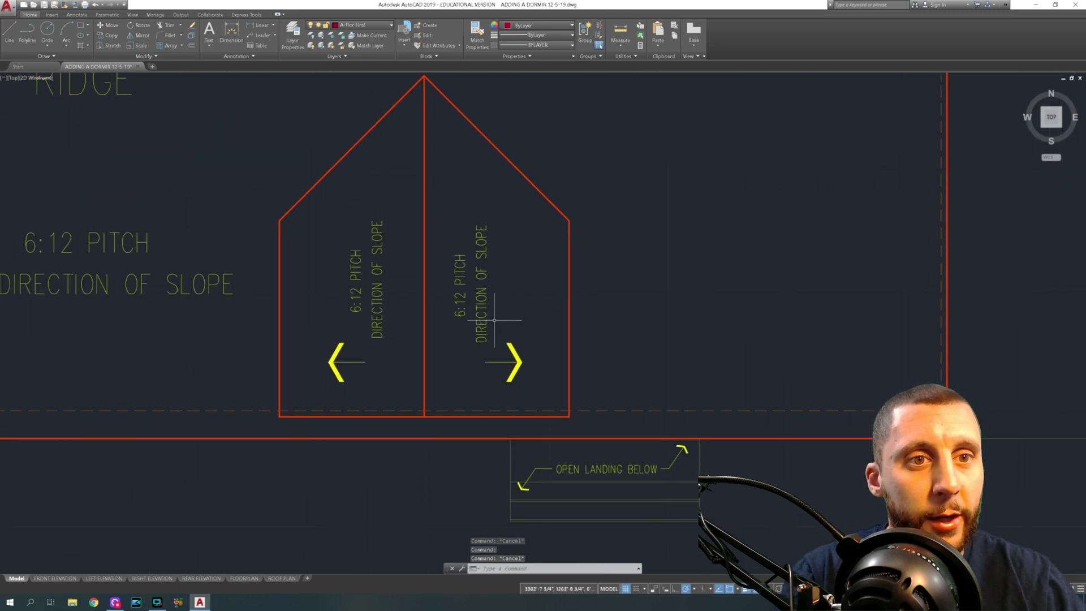
pyautogui.scroll(-6, 493, 320)
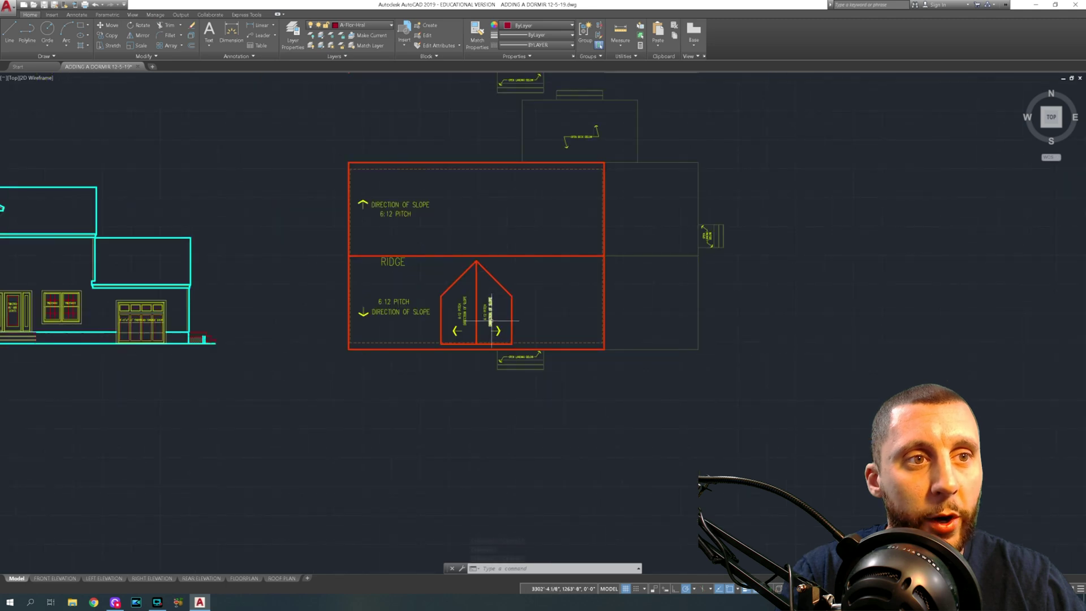
pyautogui.click(476, 288)
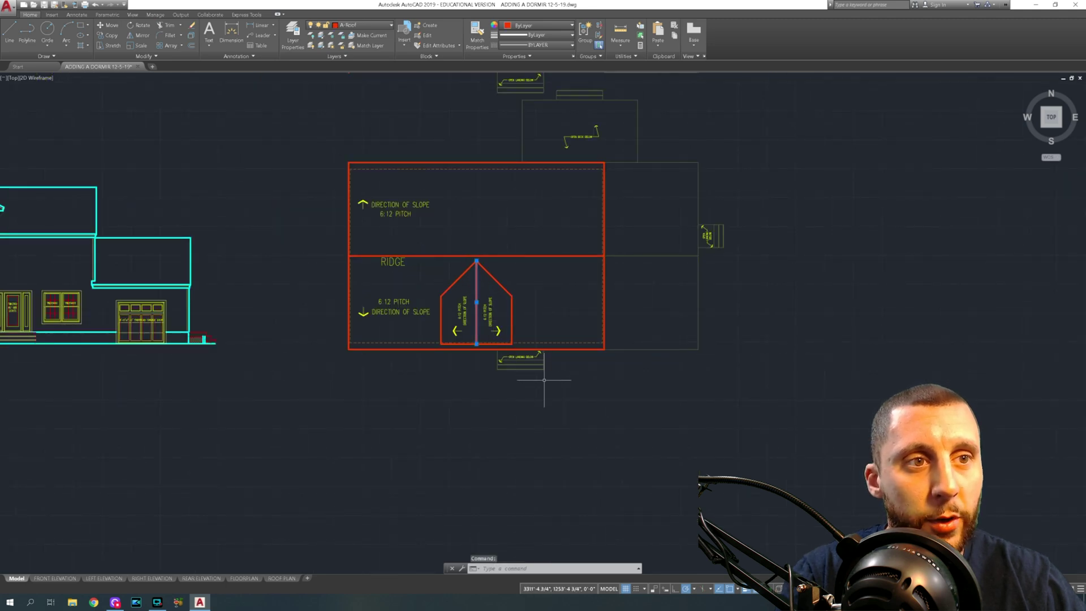
pyautogui.press('Escape')
pyautogui.press('Escape')
# - Erase the leftover object in the main roof area of the upper front elevation
pyautogui.scroll(-5, 542, 383)
pyautogui.scroll(6, 500, 299)
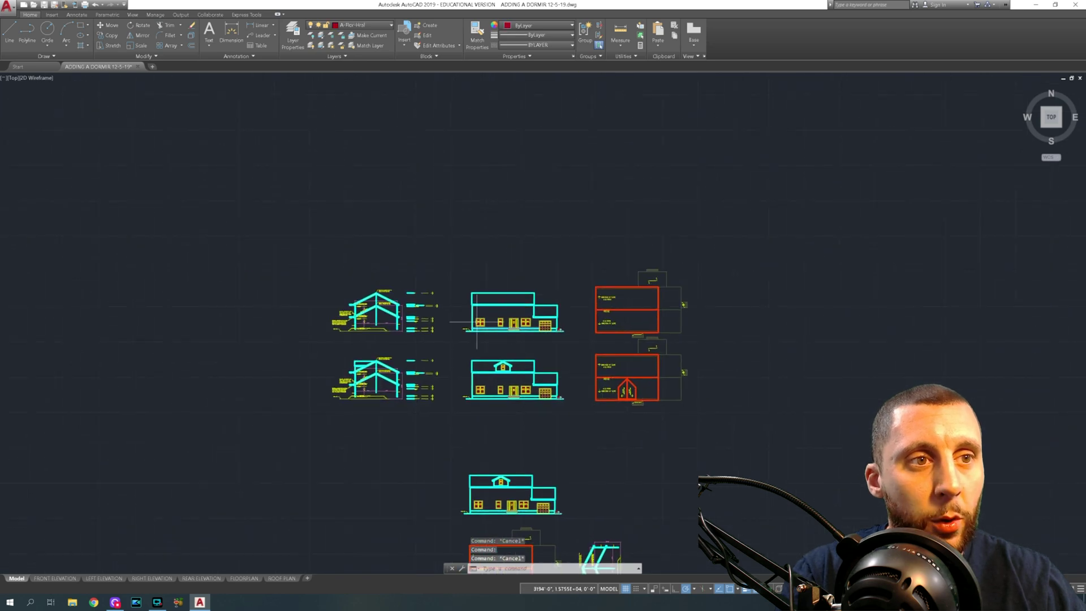
pyautogui.scroll(2, 500, 299)
pyautogui.click(528, 300)
pyautogui.click(486, 306)
pyautogui.press('Delete')
# - Draw a horizontal line across the upper front elevation's main roof, joining the midpoints of its two side edges
pyautogui.scroll(-4, 547, 352)
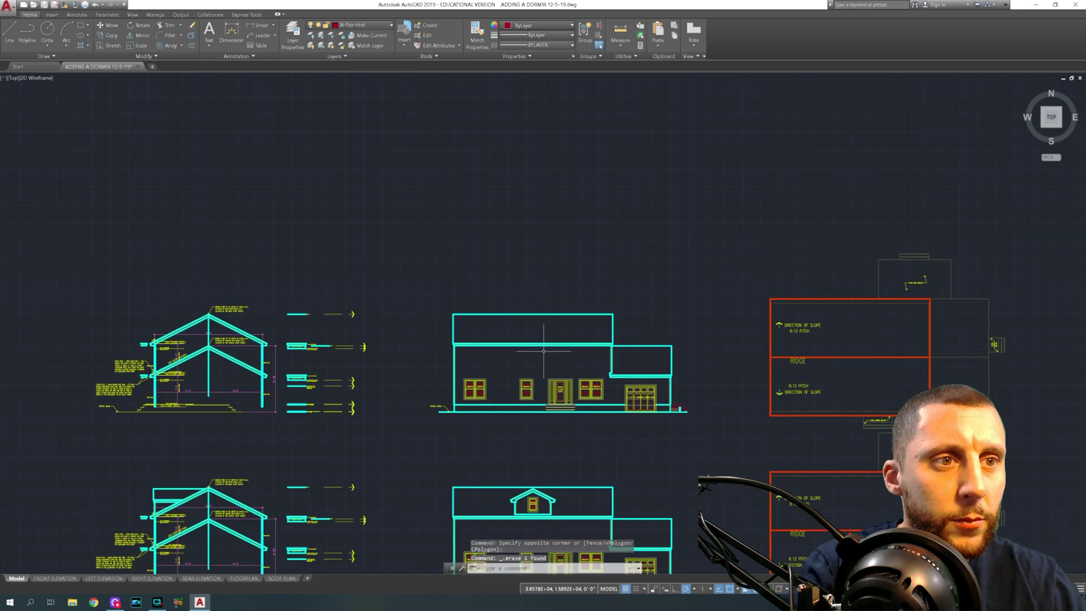
pyautogui.click(10, 30)
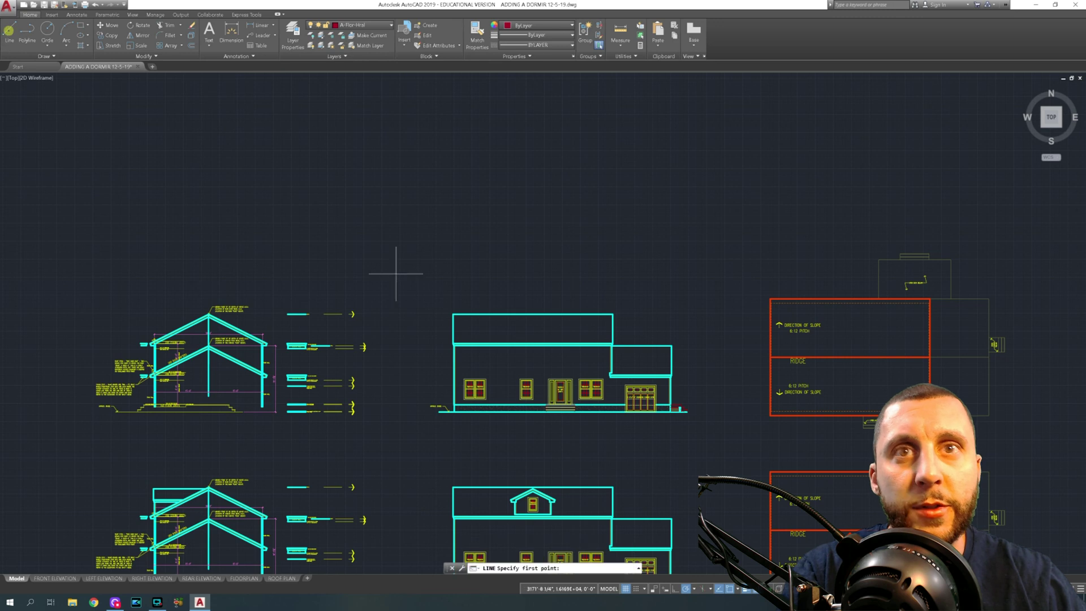
pyautogui.scroll(3, 483, 331)
pyautogui.moveTo(484, 331); pyautogui.dragTo(324, 243, button='middle')
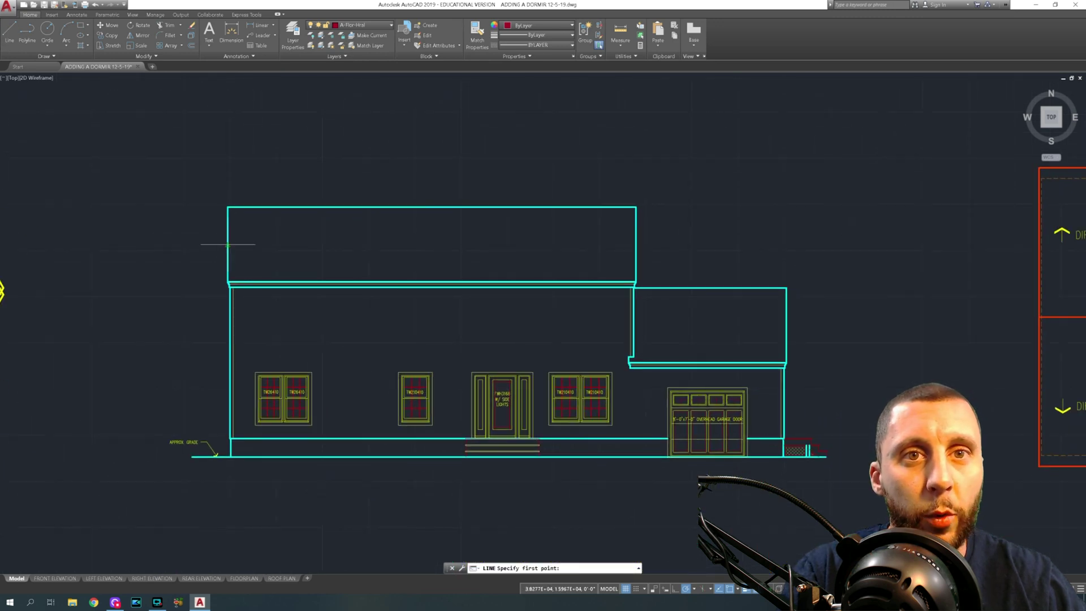
pyautogui.click(228, 244)
pyautogui.click(637, 245)
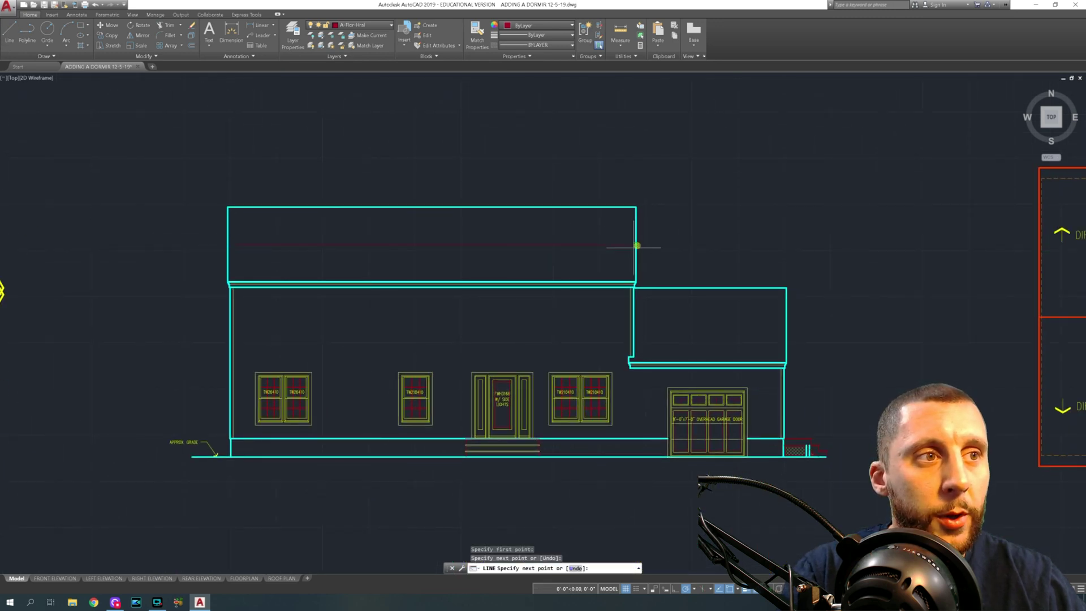
pyautogui.press('Escape')
# - Draw a vertical centre line from the midpoint of the main roof's eave line up to just below the ridge
pyautogui.click(10, 32)
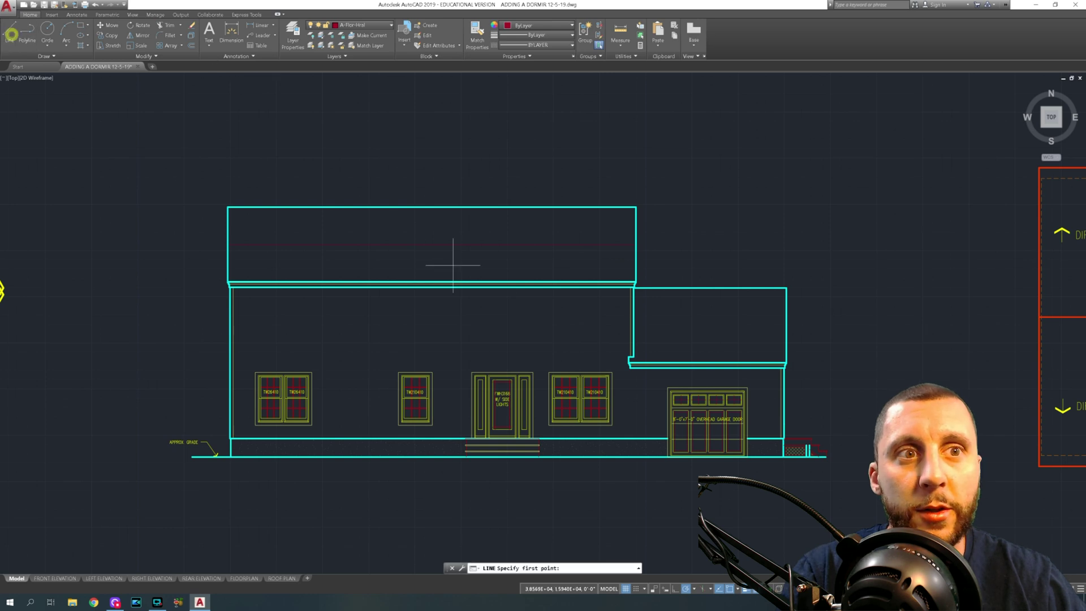
pyautogui.scroll(2, 446, 280)
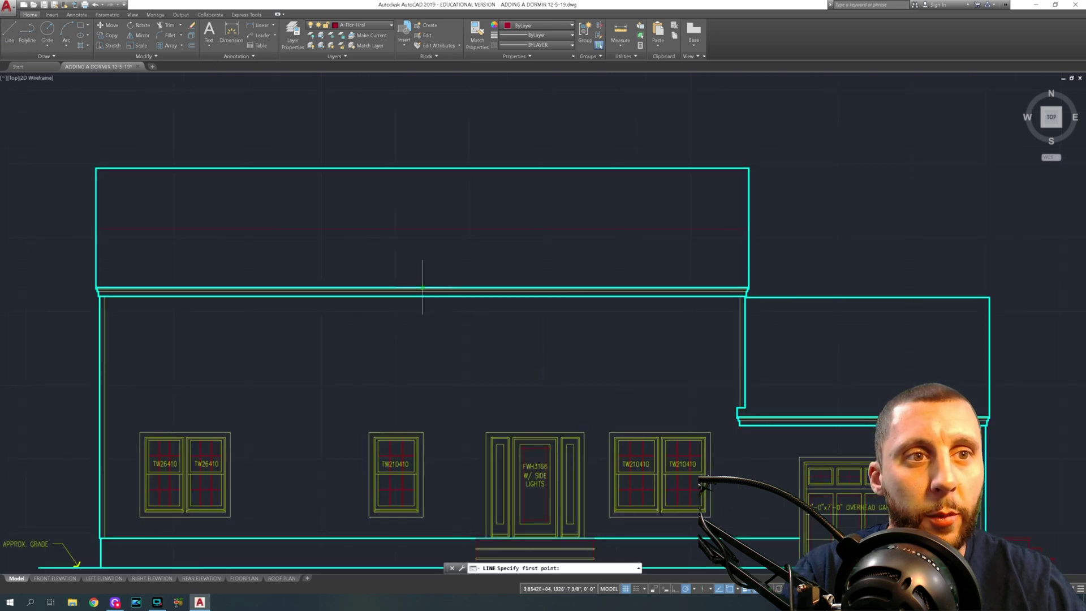
pyautogui.click(423, 288)
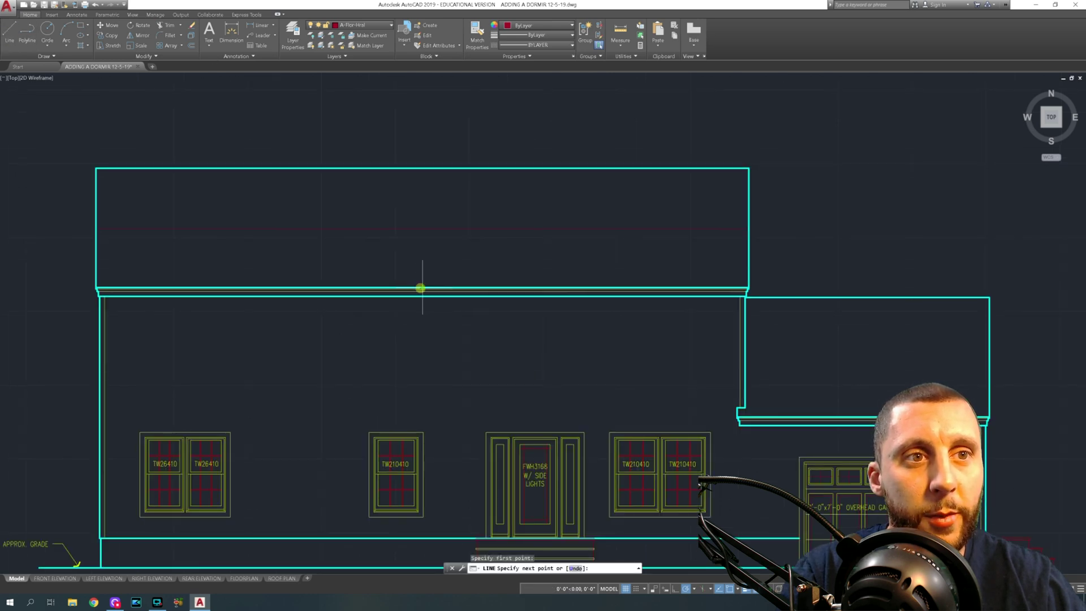
pyautogui.click(422, 188)
pyautogui.press('Escape')
# - Erase the horizontal line that crosses the middle of the main roof
pyautogui.click(499, 206)
pyautogui.click(475, 253)
pyautogui.press('Delete')
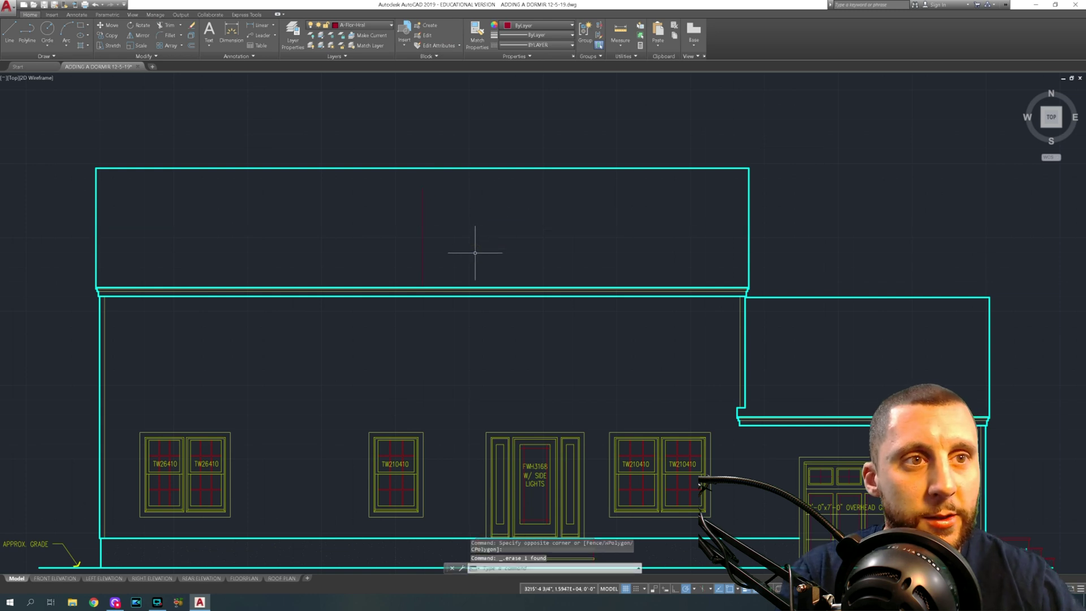
pyautogui.click(191, 45)
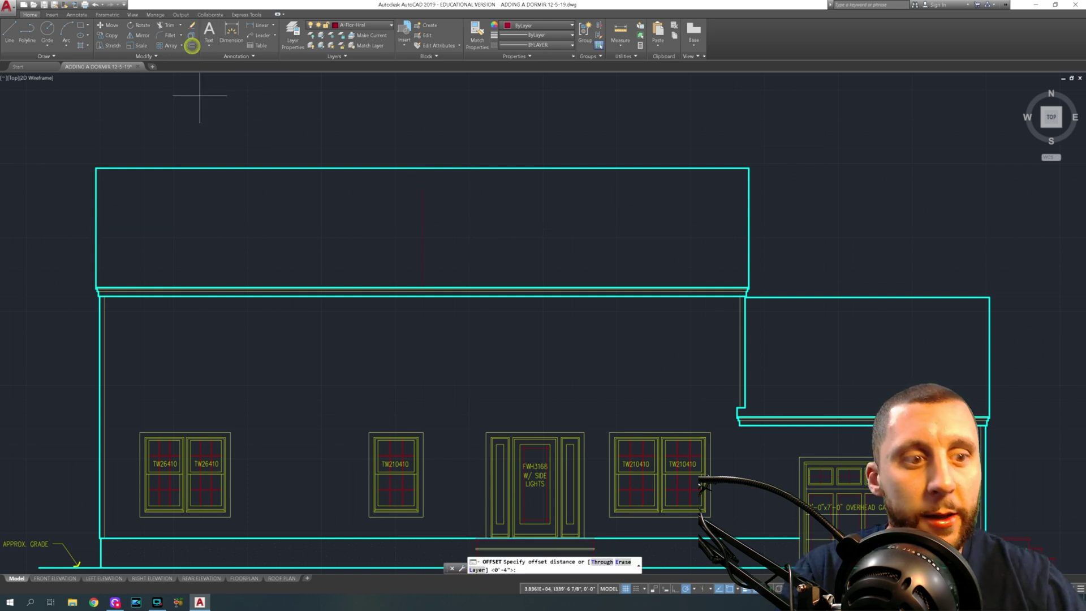
pyautogui.write("5'")
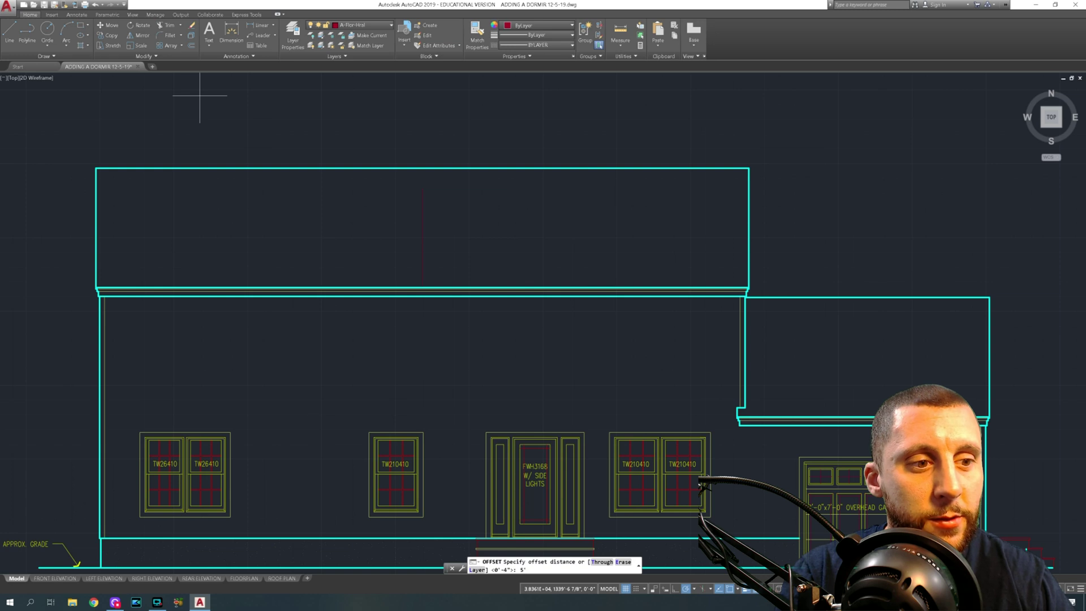
pyautogui.press('Escape')
# - Set the length type in the drawing units to Architectural
pyautogui.write('units')
pyautogui.press('Return')
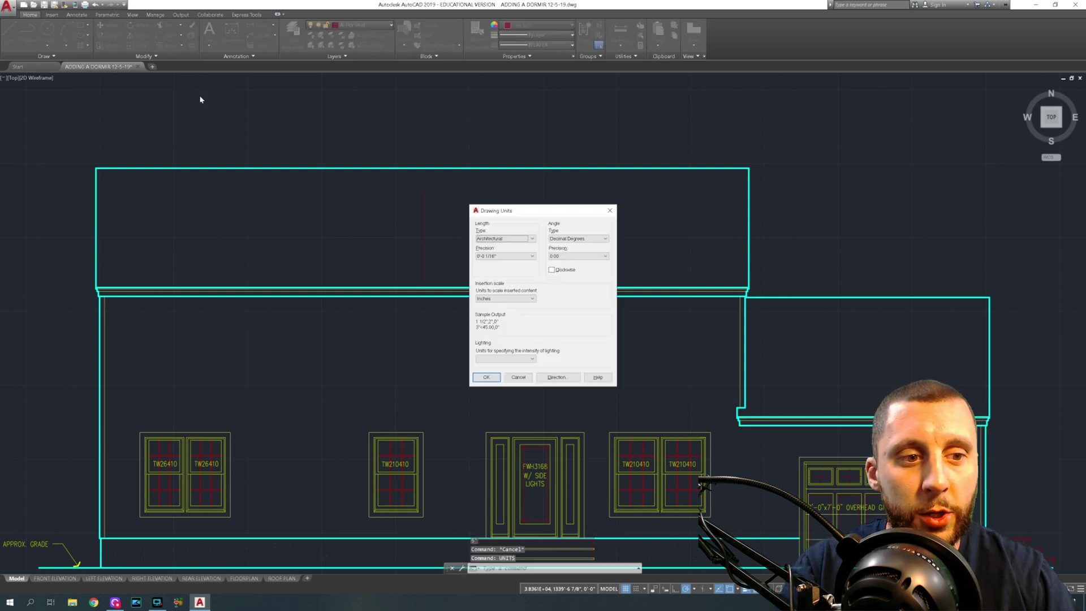
pyautogui.click(495, 240)
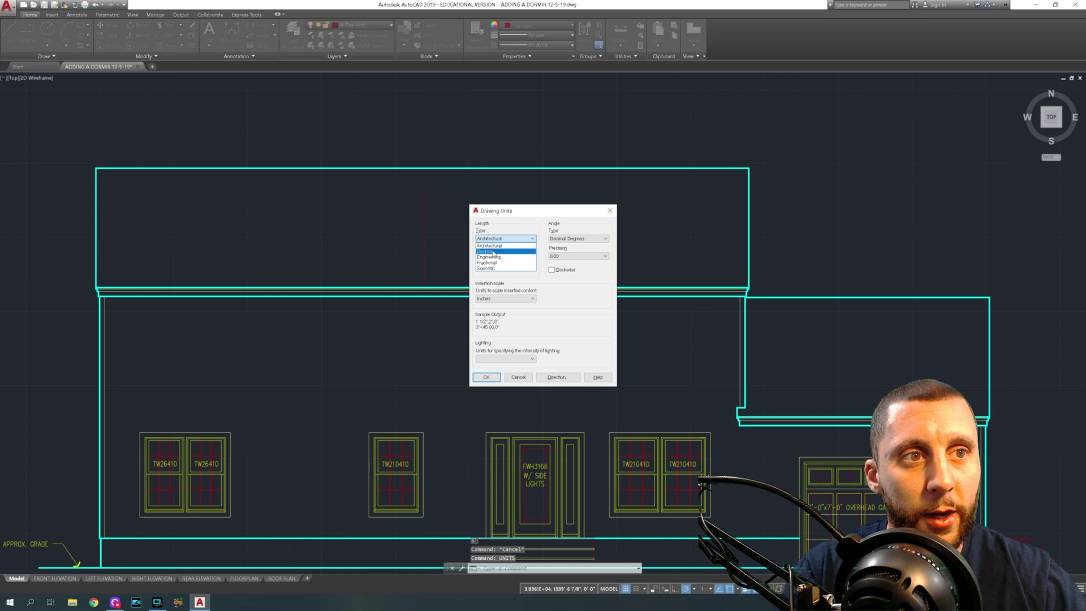
pyautogui.click(493, 246)
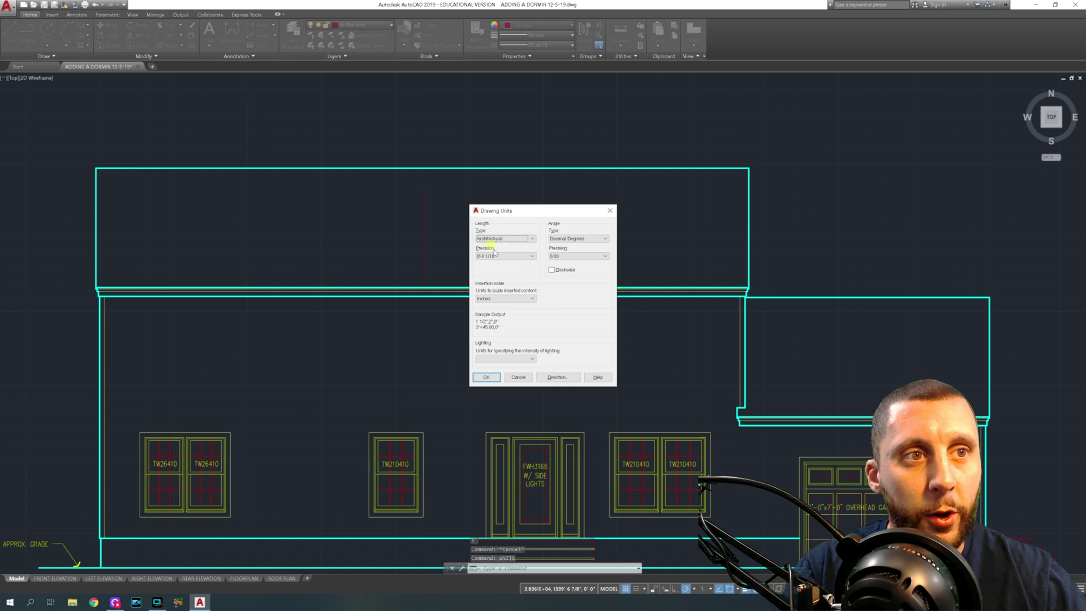
pyautogui.click(487, 377)
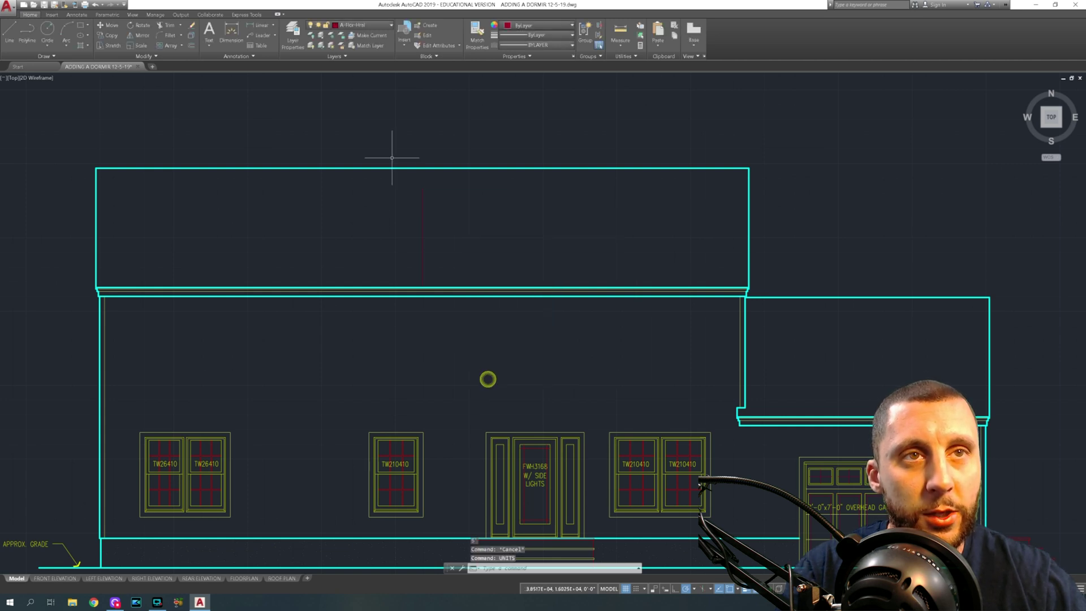
# - Offset the main roof's vertical centre line by 5' to both sides
pyautogui.click(192, 46)
pyautogui.write("5'")
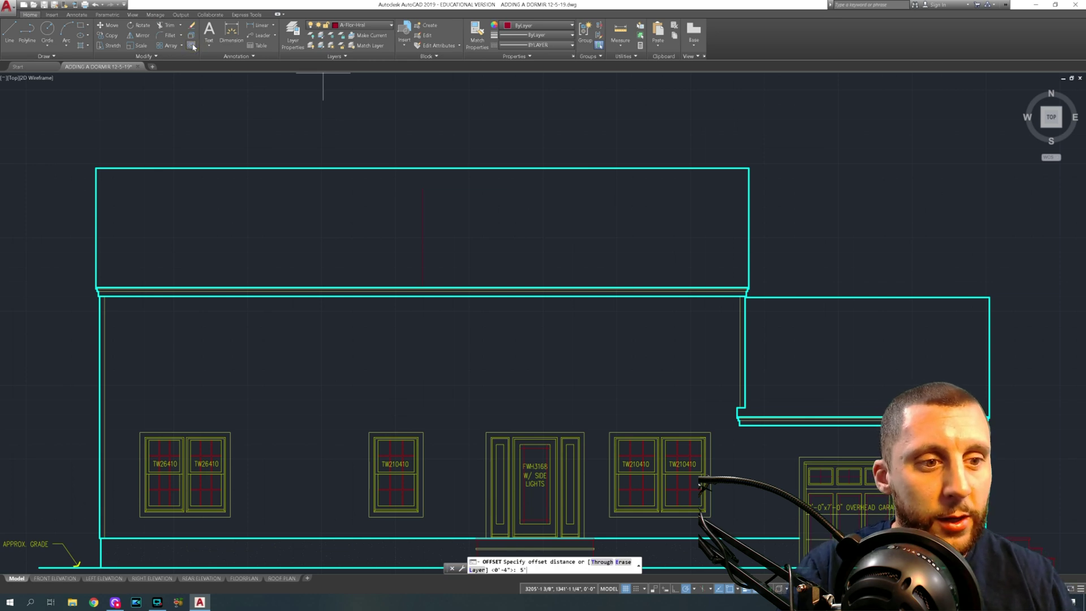
pyautogui.press('BackSpace')
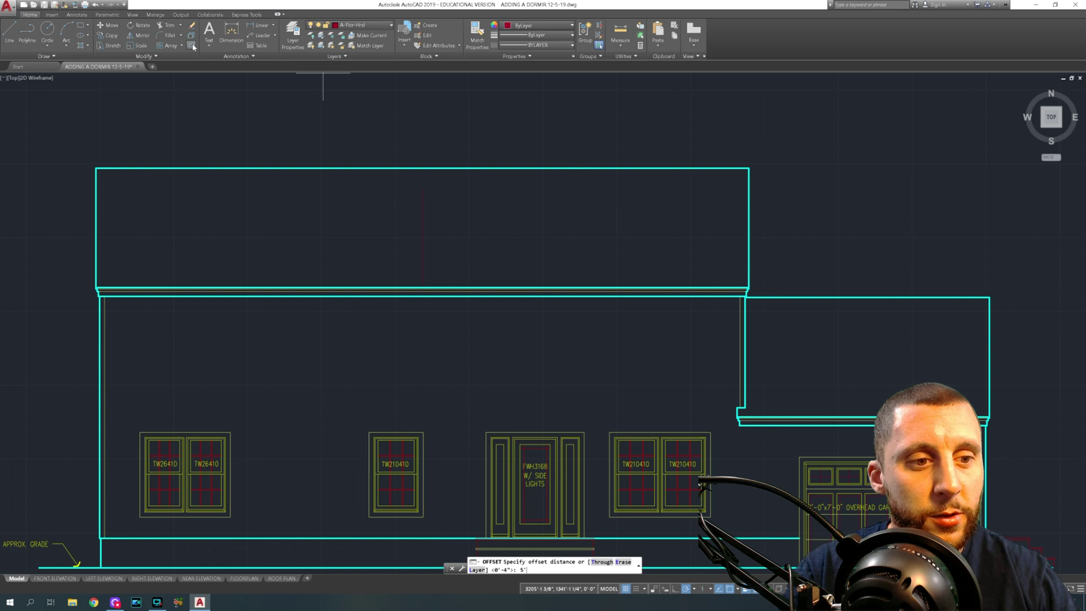
pyautogui.press('Return')
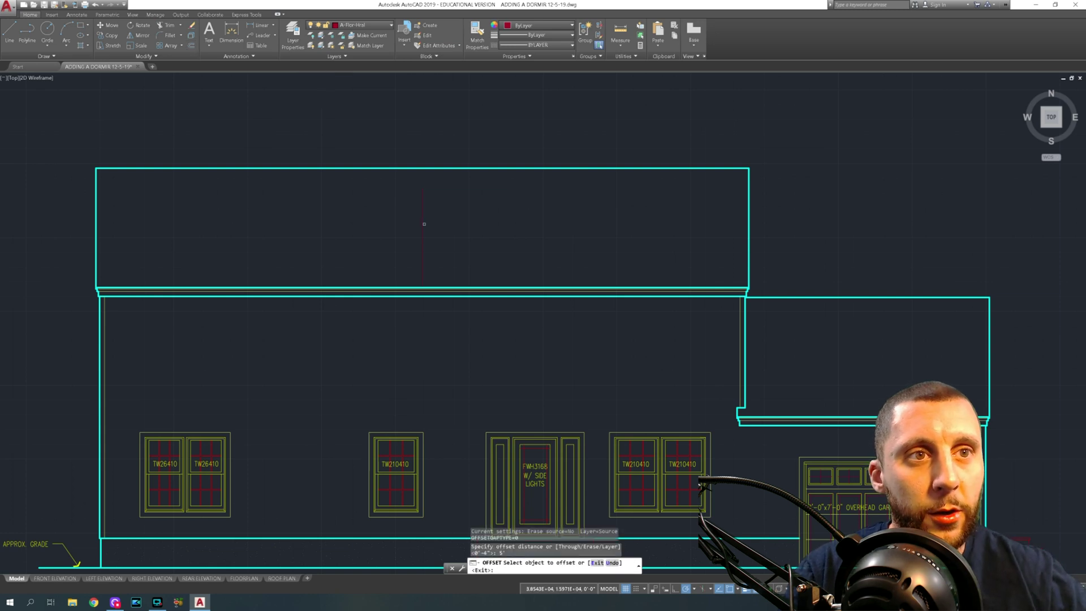
pyautogui.click(424, 224)
pyautogui.click(412, 232)
pyautogui.click(424, 224)
pyautogui.click(485, 231)
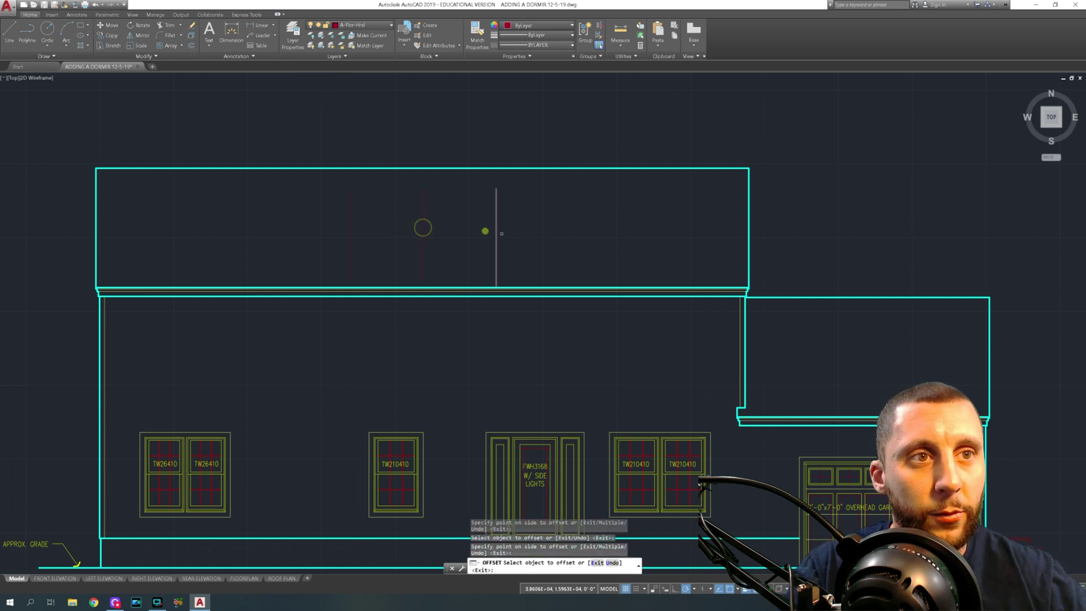
pyautogui.scroll(-6, 501, 234)
pyautogui.moveTo(388, 283); pyautogui.dragTo(660, 264, button='middle')
pyautogui.press('Escape')
# - Compare the front elevation's main roof with the upper front wall, eave and roof slope in the house section
pyautogui.scroll(6, 396, 235)
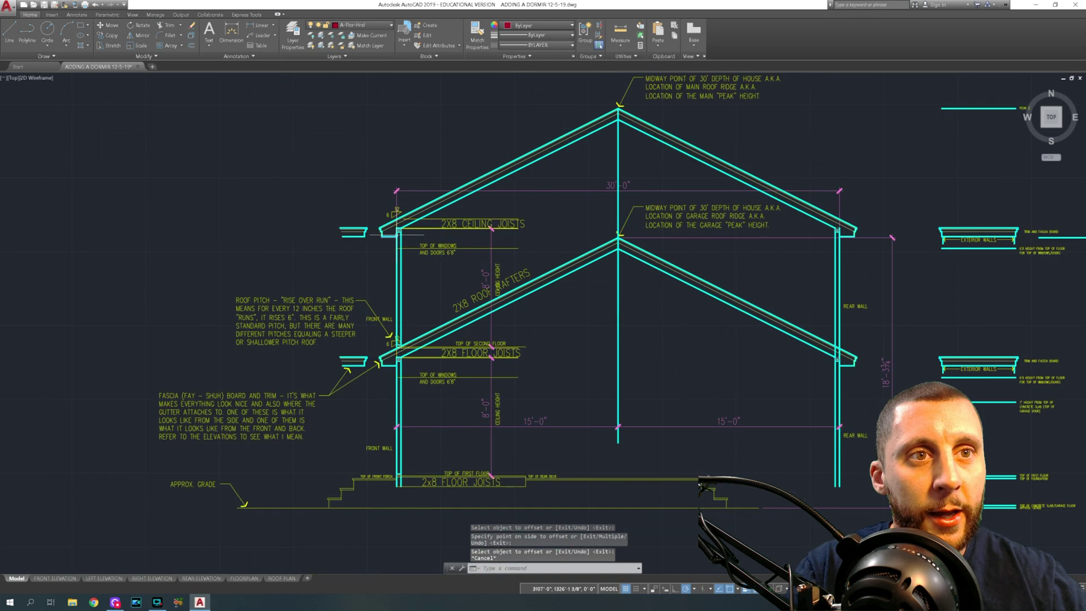
pyautogui.scroll(4, 398, 232)
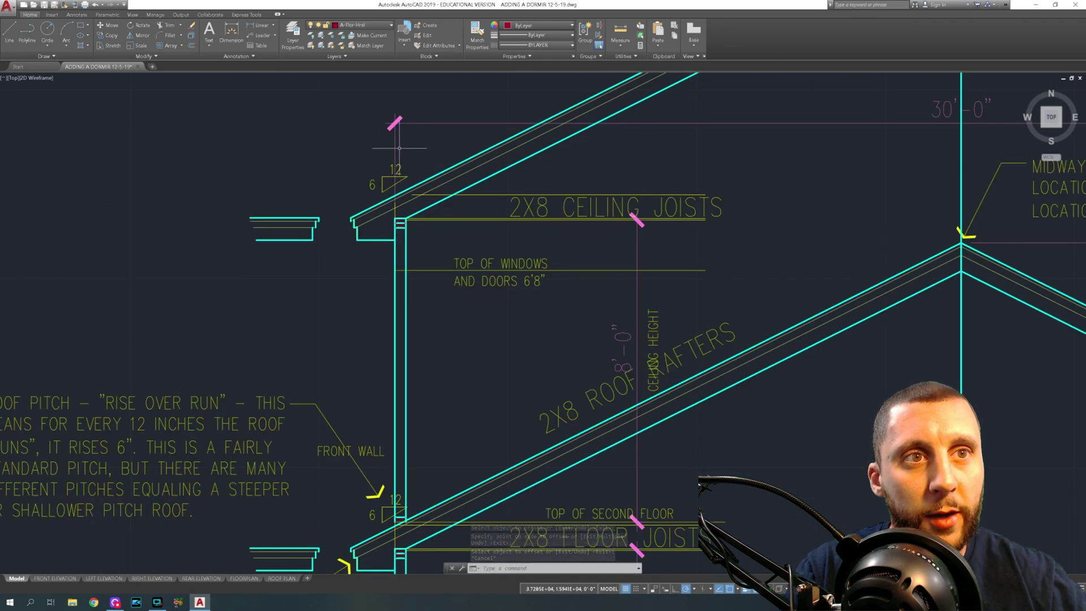
pyautogui.moveTo(419, 249)
pyautogui.mouseDown(button='middle')
pyautogui.moveTo(362, 376)
pyautogui.moveTo(366, 359)
pyautogui.mouseUp(button='middle')
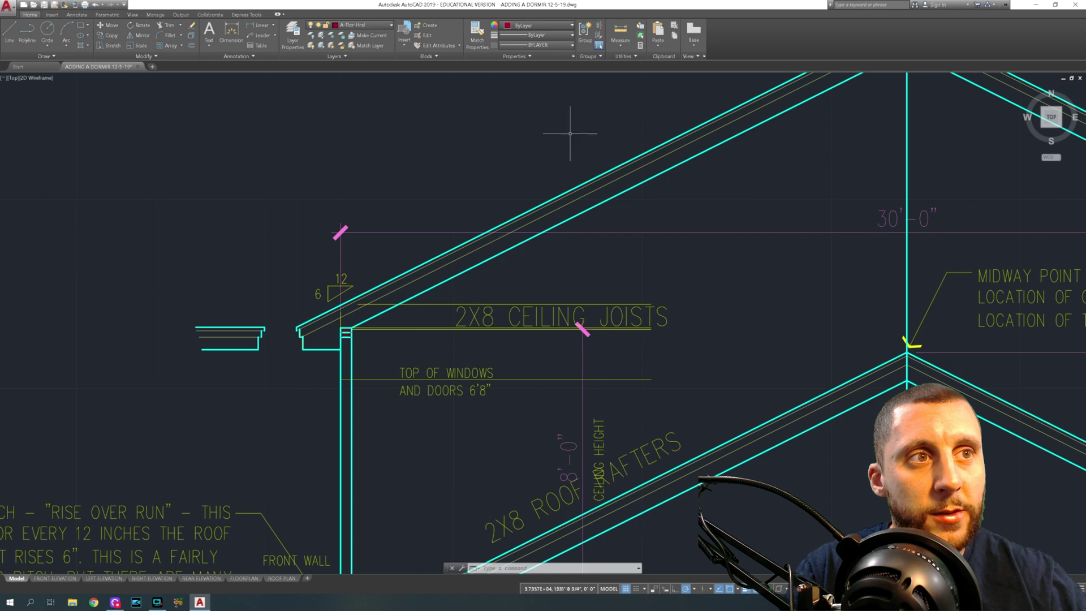
pyautogui.scroll(-5, 578, 134)
pyautogui.scroll(6, 659, 194)
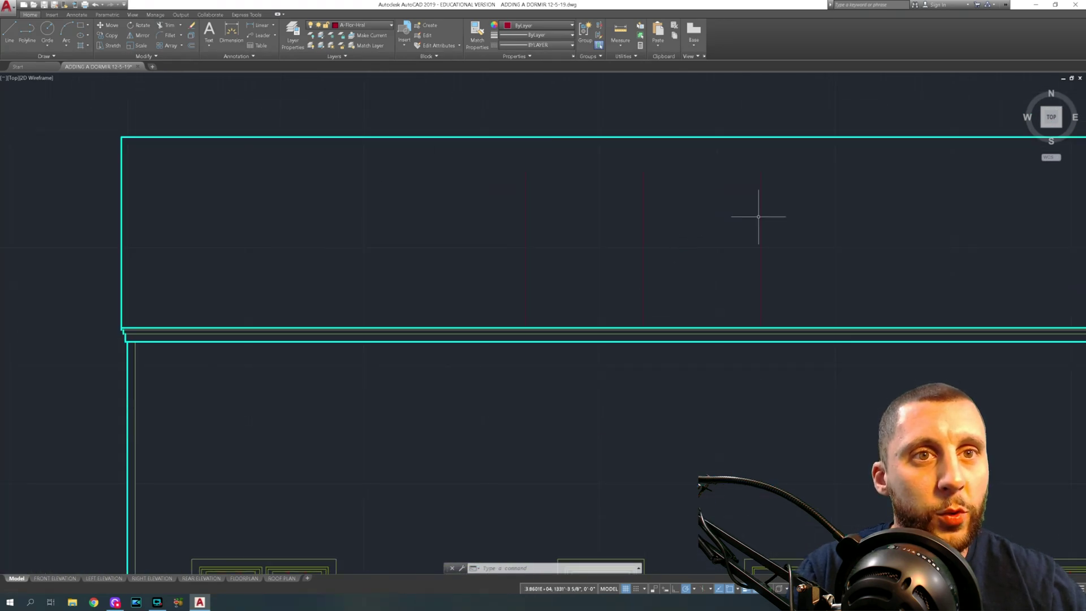
pyautogui.scroll(-6, 446, 252)
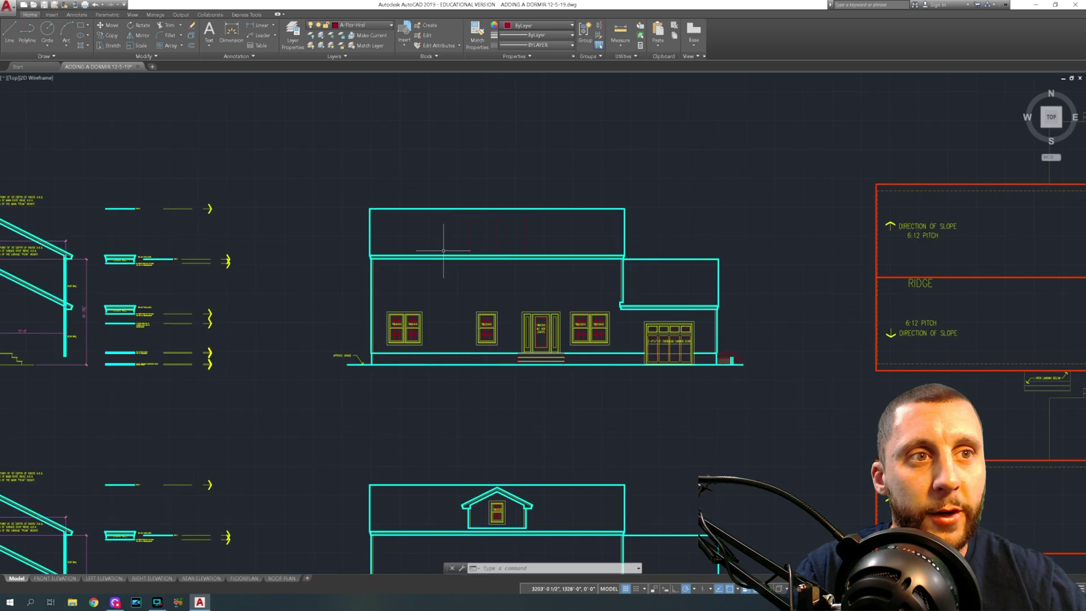
pyautogui.moveTo(484, 250); pyautogui.dragTo(550, 241, button='middle')
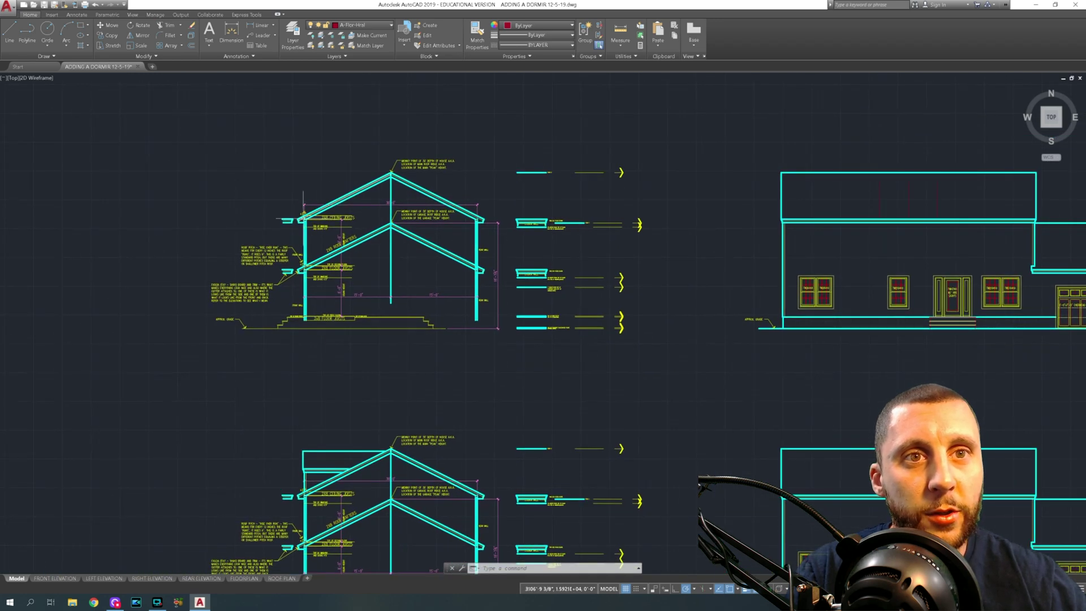
pyautogui.scroll(3, 302, 217)
pyautogui.scroll(4, 304, 176)
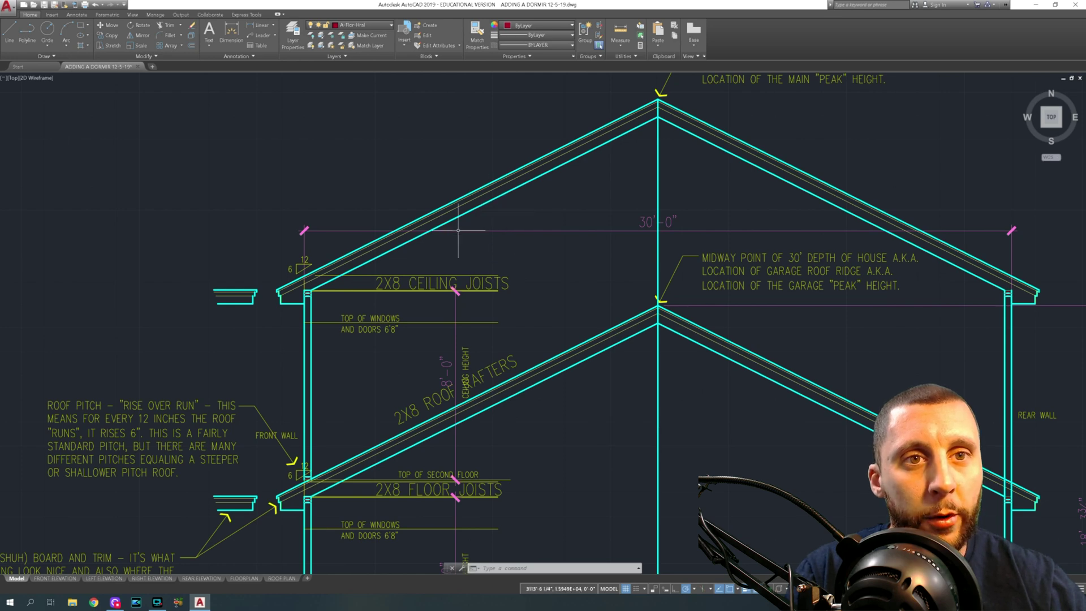
pyautogui.scroll(5, 380, 259)
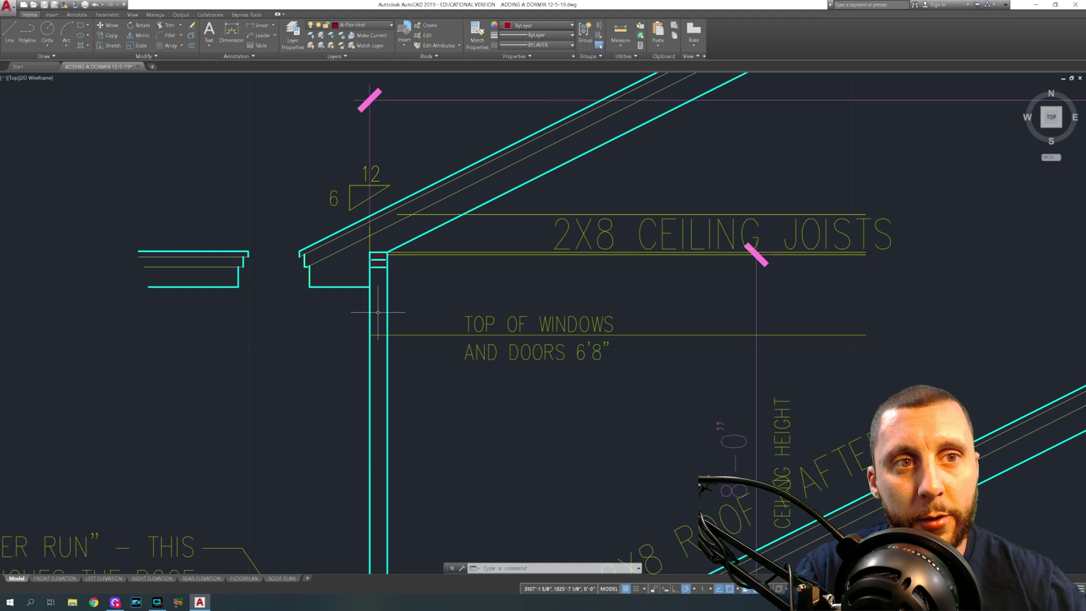
pyautogui.moveTo(378, 302); pyautogui.dragTo(375, 342, button='middle')
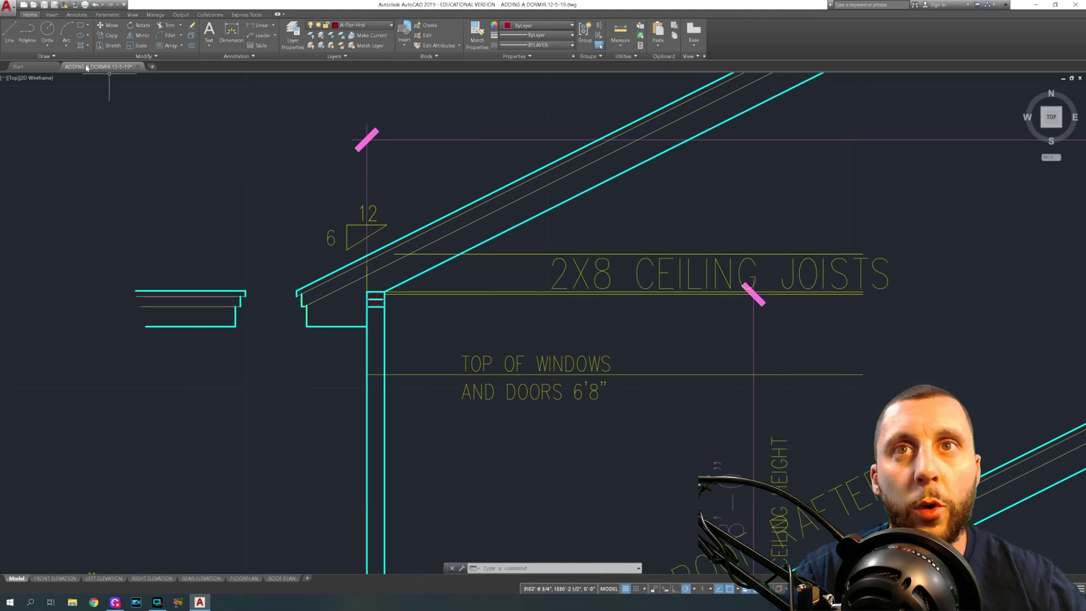
# - Erase the 6:12 pitch symbol and the 30'-0" dimension above the section's upper front wall
pyautogui.click(388, 186)
pyautogui.click(348, 215)
pyautogui.press('Delete')
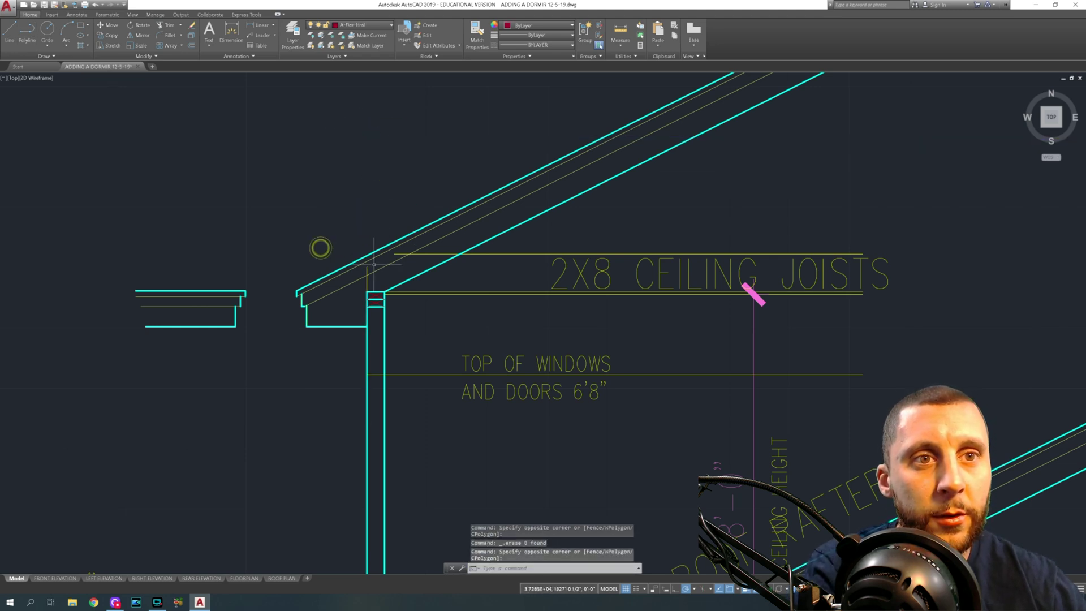
pyautogui.press('Delete')
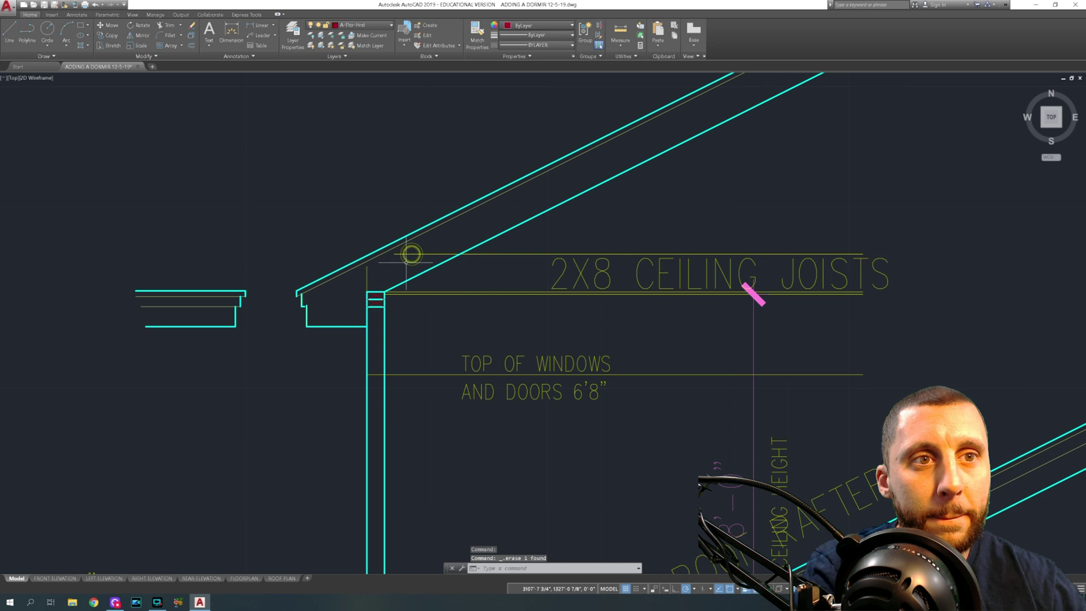
pyautogui.hotkey('ctrl', 'z')
pyautogui.hotkey('ctrl', 'z')
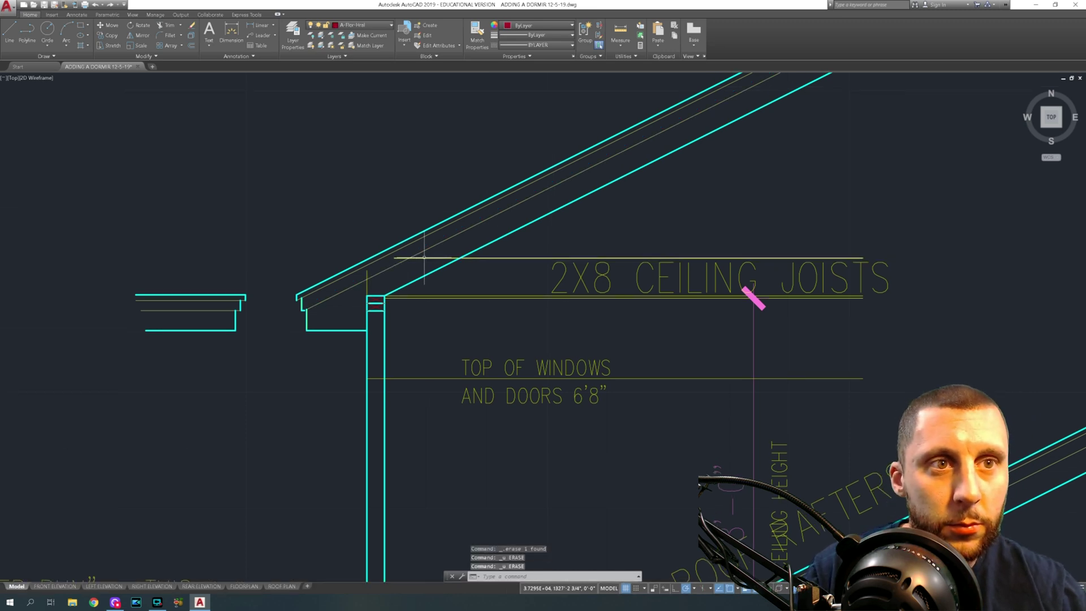
# - Erase the short vertical line above the section's upper front wall and the upper line of the ceiling joists
pyautogui.click(367, 273)
pyautogui.press('Delete')
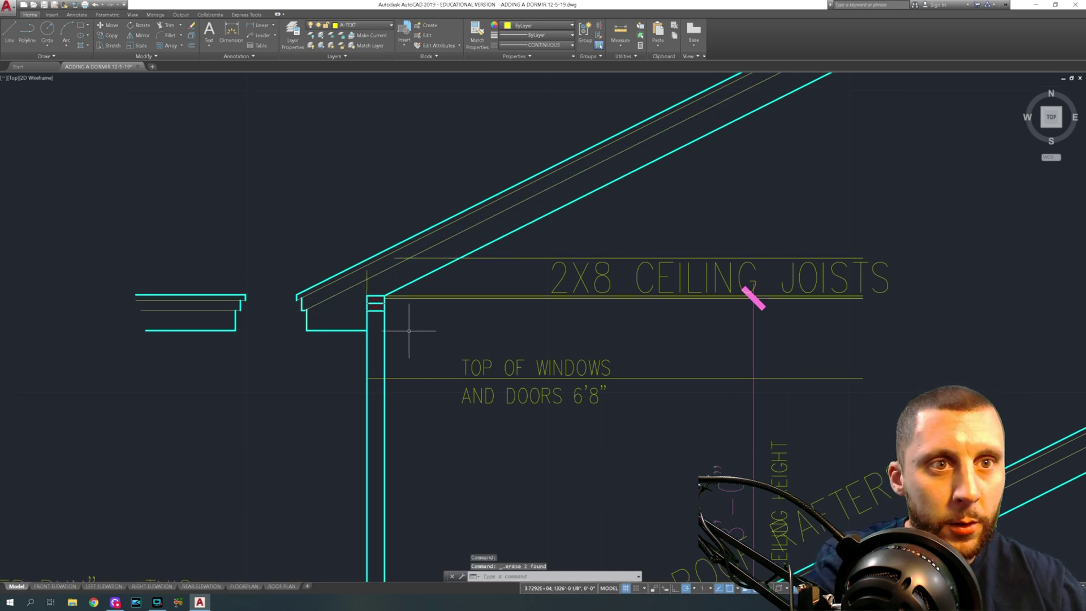
pyautogui.click(424, 258)
pyautogui.press('Delete')
# - Draw two vertical lines from the outer and inner faces of the section's upper front wall up past the roof slope
pyautogui.click(10, 31)
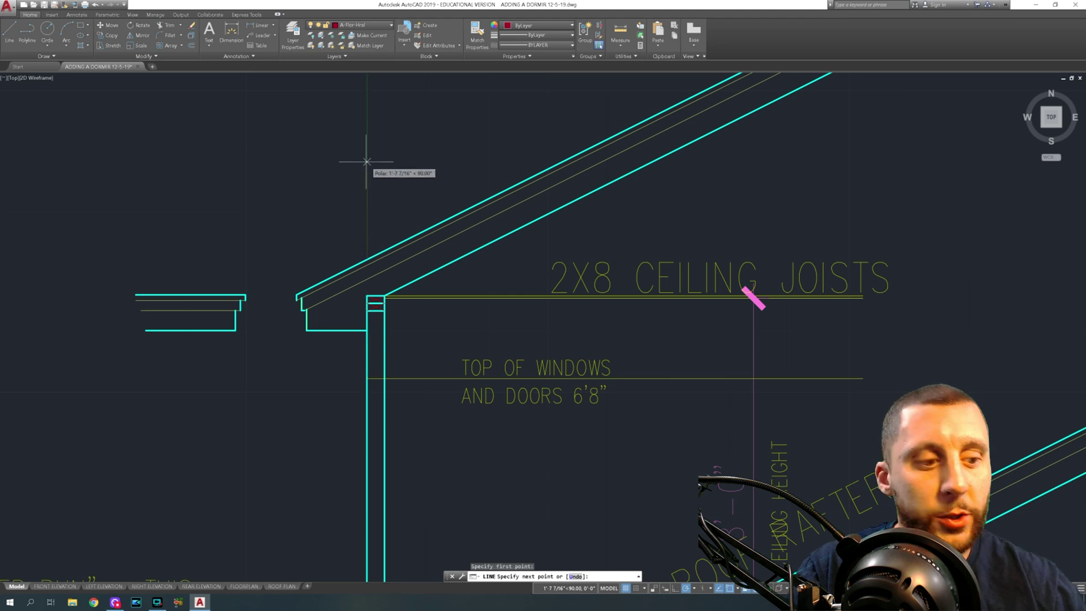
pyautogui.scroll(-2, 367, 164)
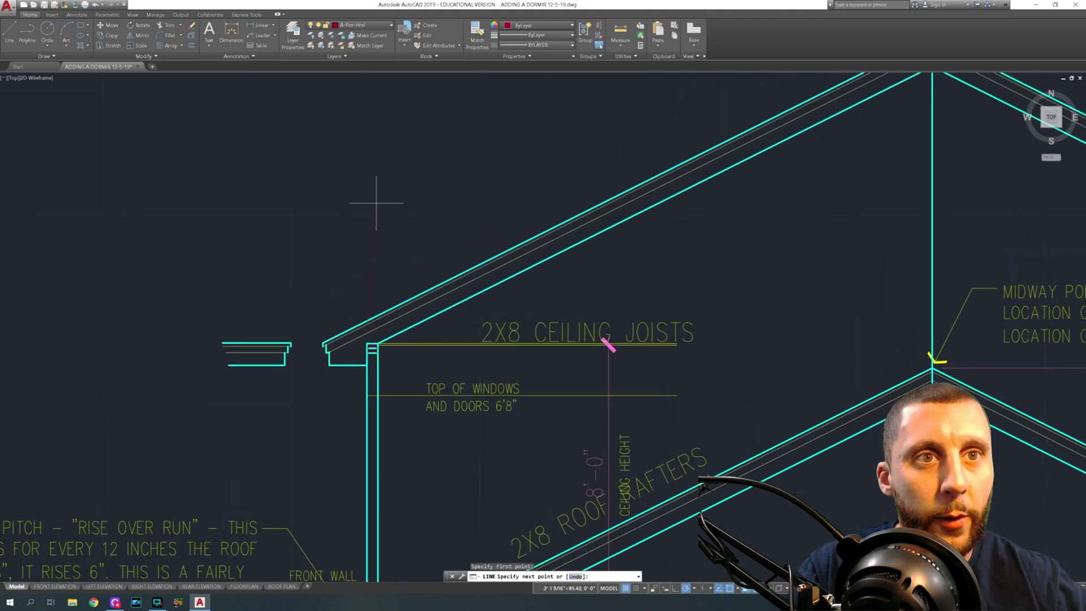
pyautogui.click(368, 176)
pyautogui.press('Escape')
pyautogui.scroll(6, 391, 350)
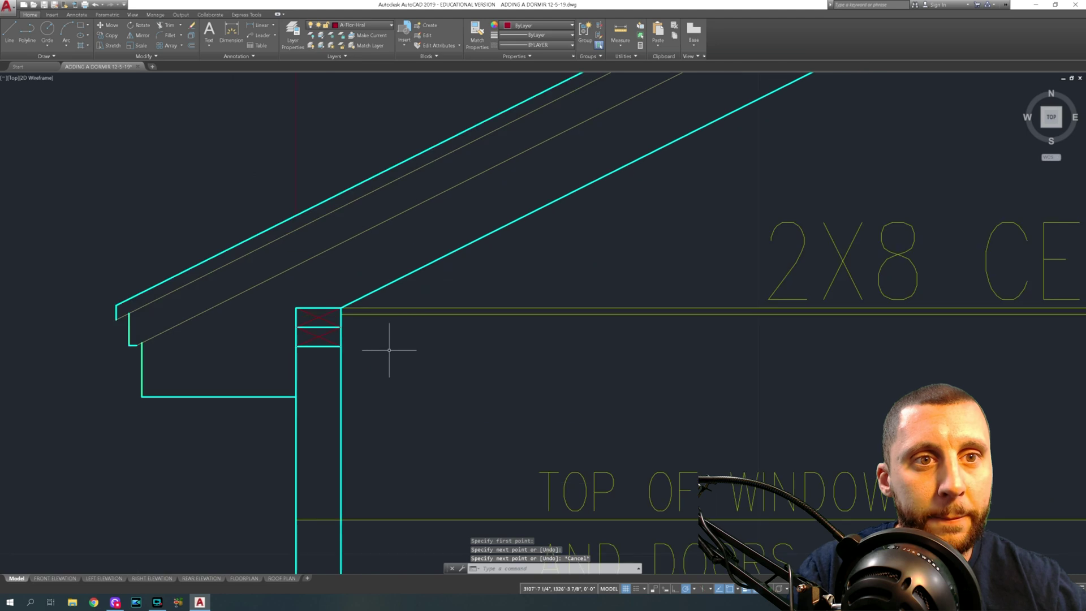
pyautogui.press('space')
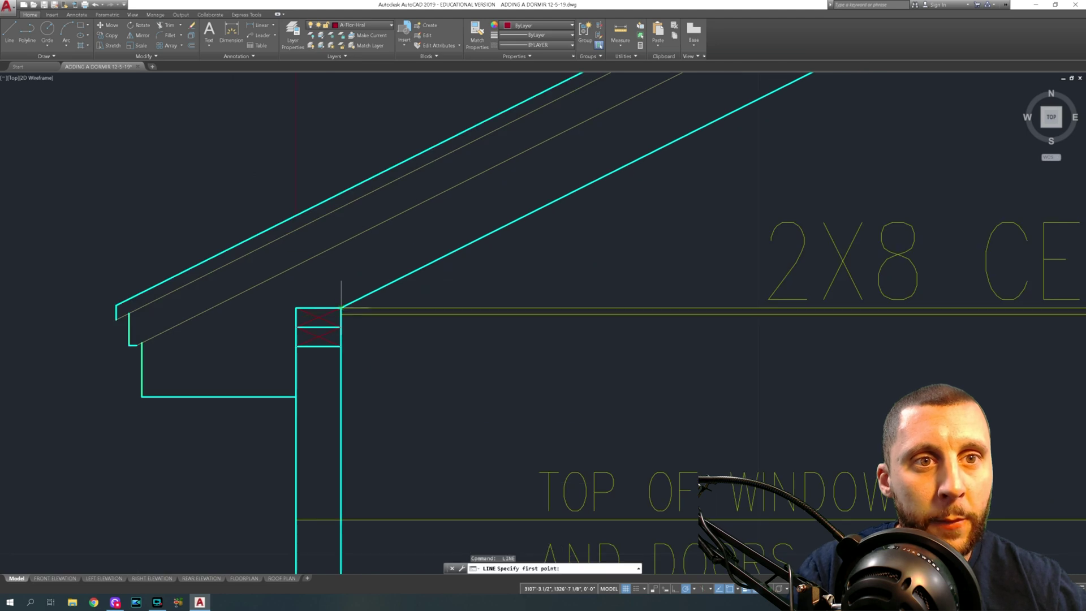
pyautogui.click(340, 193)
pyautogui.scroll(-5, 340, 192)
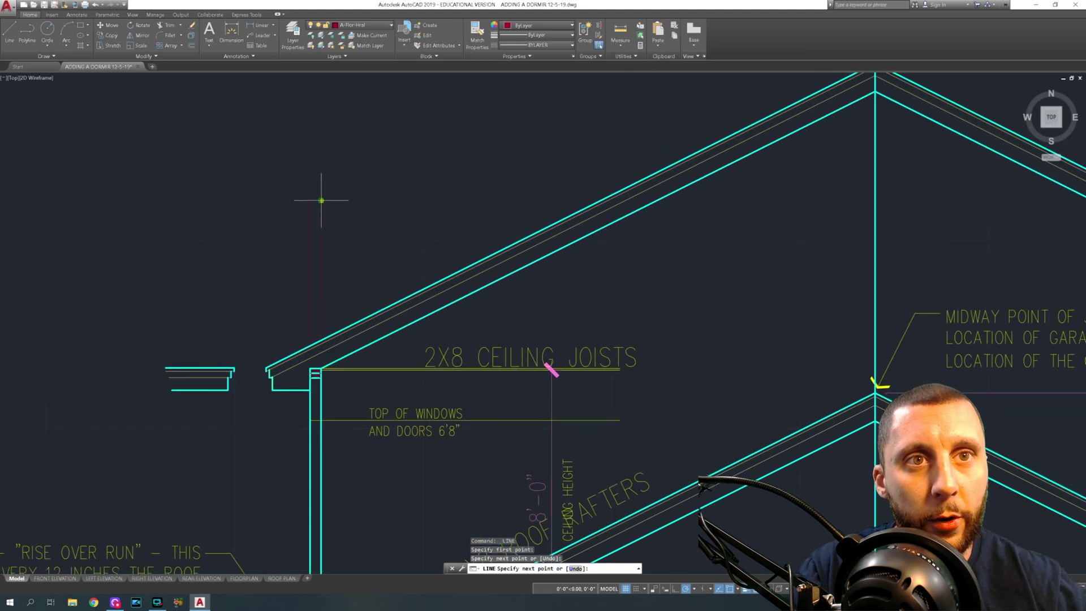
pyautogui.press('Escape')
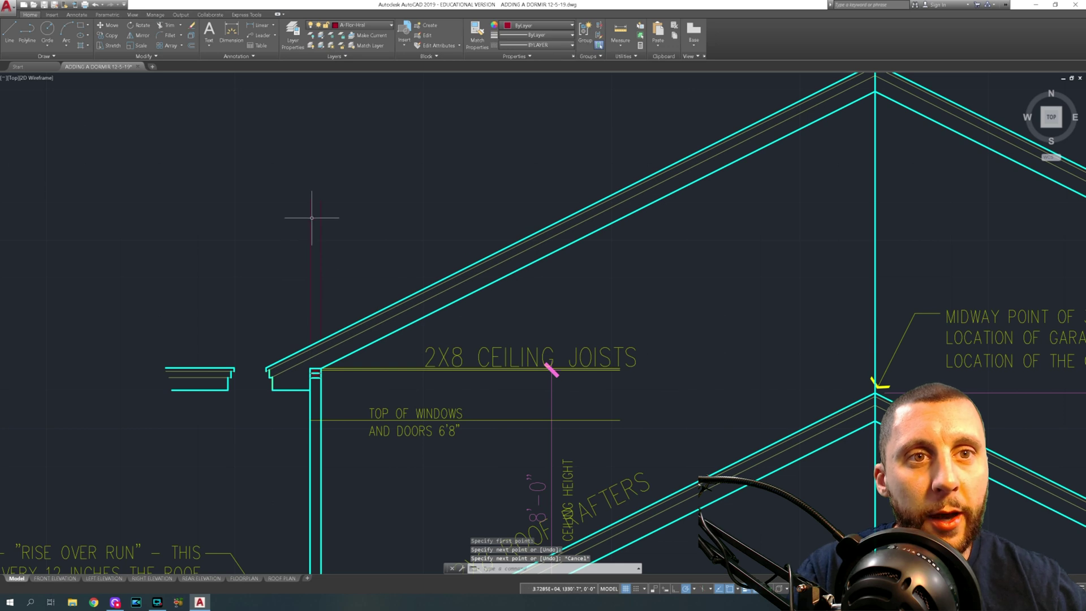
# - Place a horizontal construction line through the point where the front wall's outer vertical line meets the top of the main roof slope
pyautogui.moveTo(347, 313); pyautogui.dragTo(440, 162, button='middle')
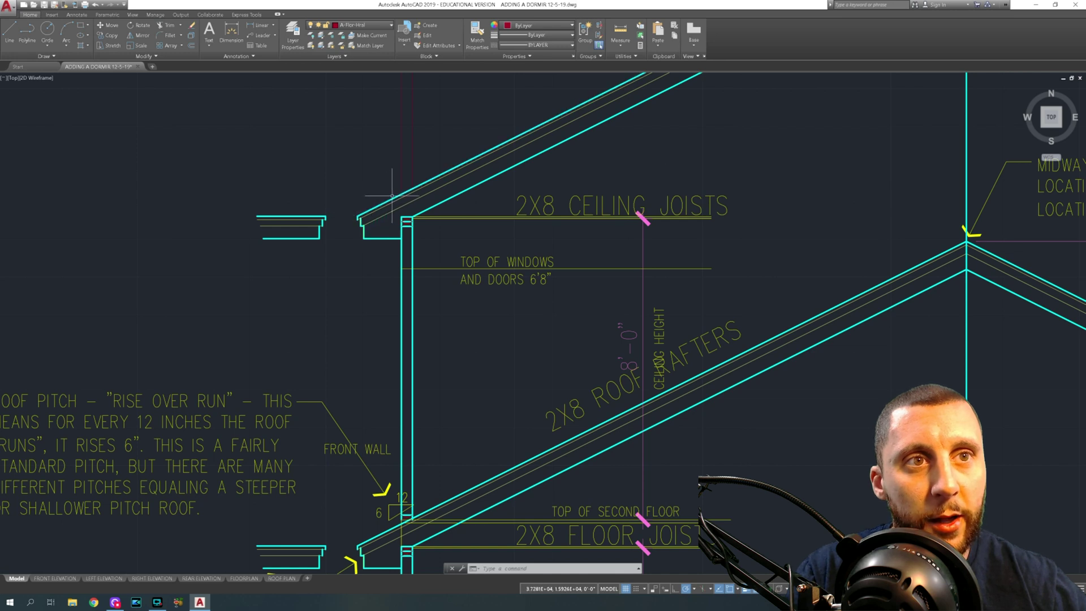
pyautogui.write('xline')
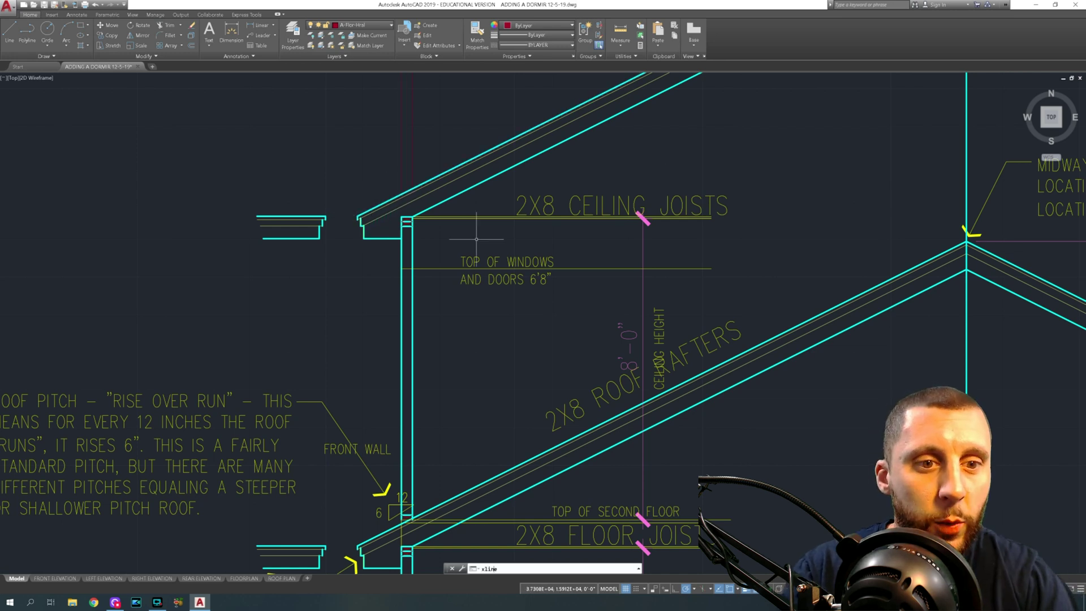
pyautogui.press('Return')
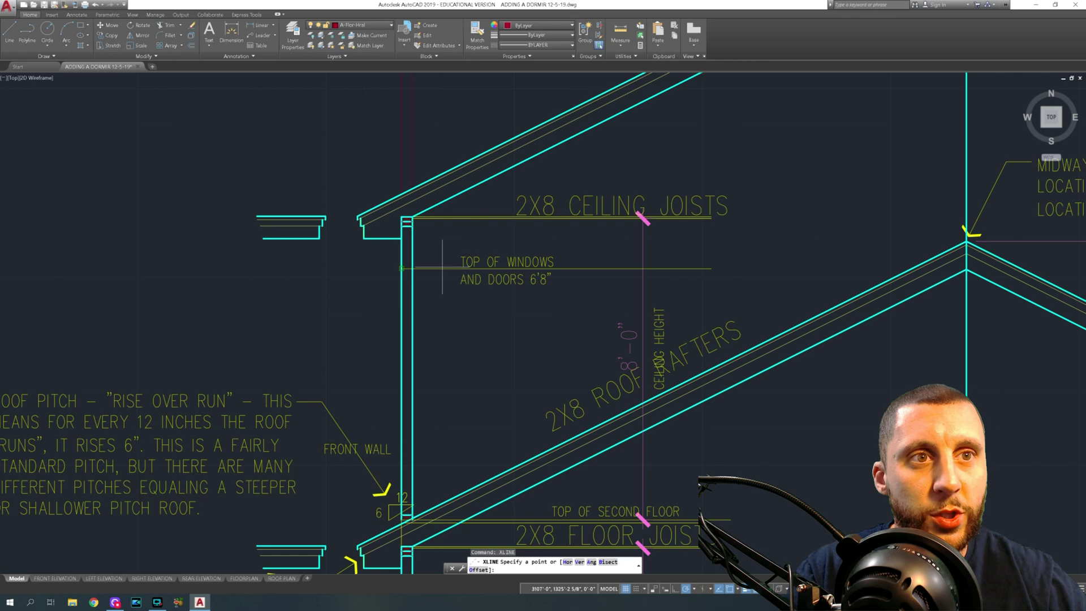
pyautogui.scroll(3, 399, 192)
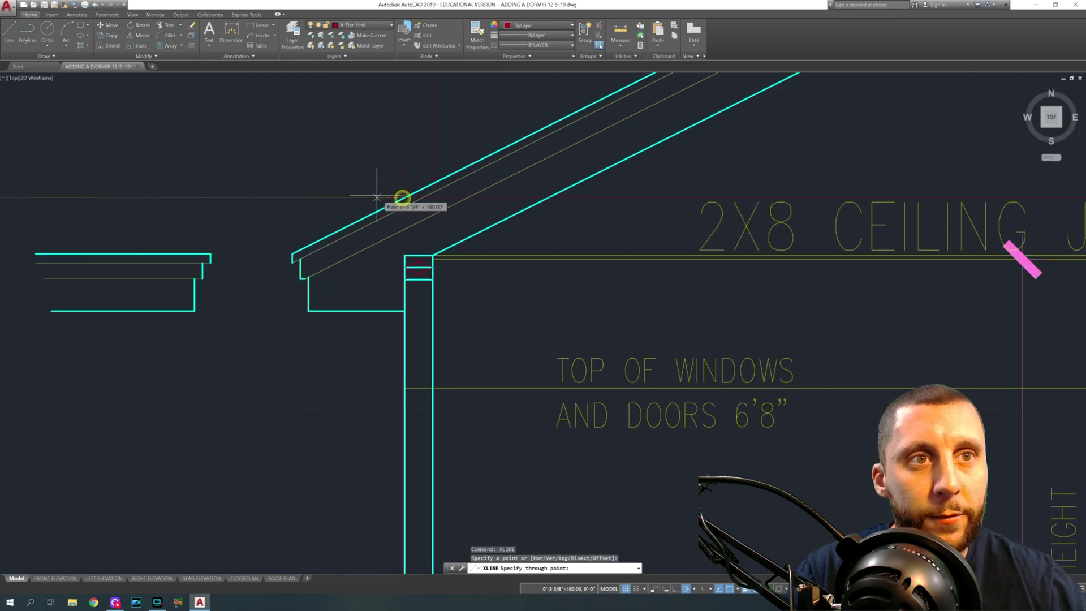
pyautogui.click(340, 191)
pyautogui.scroll(-8, 362, 201)
pyautogui.press('Escape')
# - Trim the lower ends of the dormer's vertical lines below the horizontal construction line in the front elevation
pyautogui.moveTo(700, 230); pyautogui.dragTo(349, 276, button='middle')
pyautogui.moveTo(747, 279); pyautogui.dragTo(427, 303, button='middle')
pyautogui.scroll(6, 713, 276)
pyautogui.write('tr')
pyautogui.press('space')
pyautogui.press('space')
pyautogui.click(712, 260)
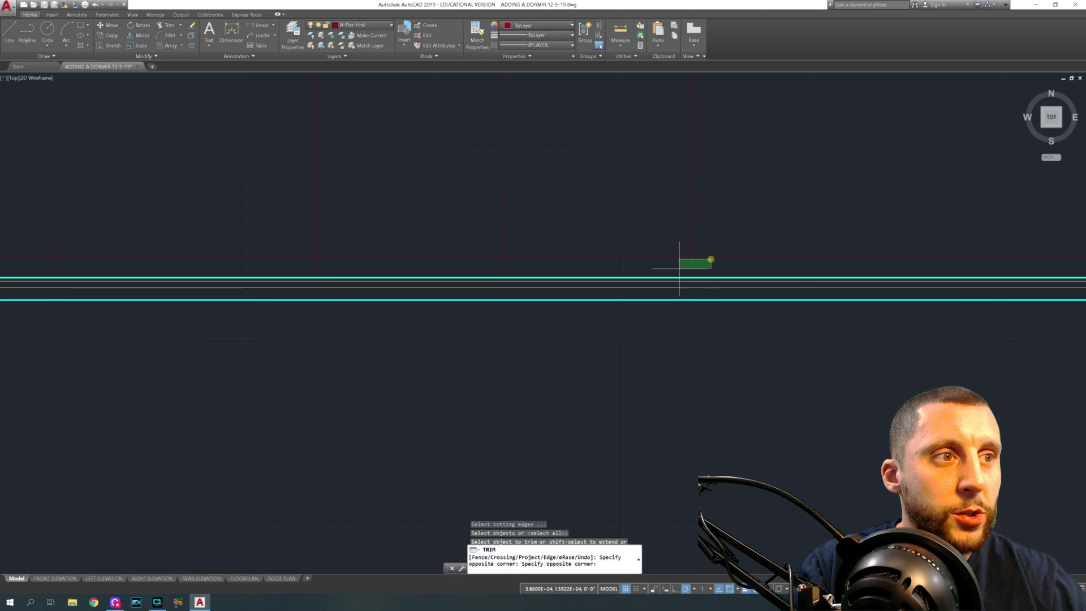
pyautogui.click(302, 267)
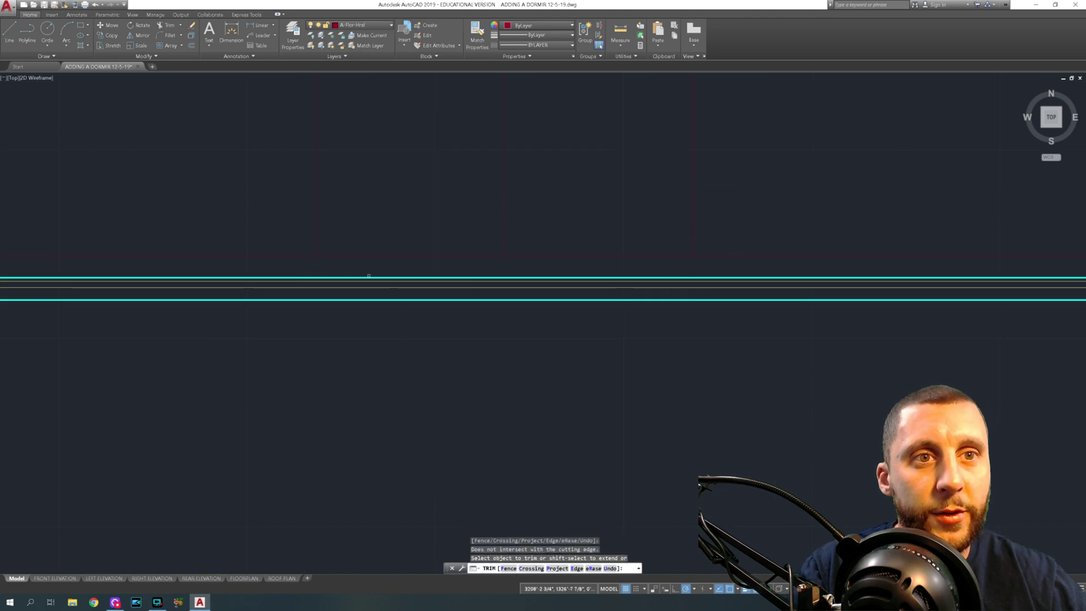
pyautogui.press('Escape')
# - Erase the construction line and draw a horizontal base line joining the lower ends of the dormer's two side lines
pyautogui.click(304, 244)
pyautogui.click(295, 267)
pyautogui.press('Delete')
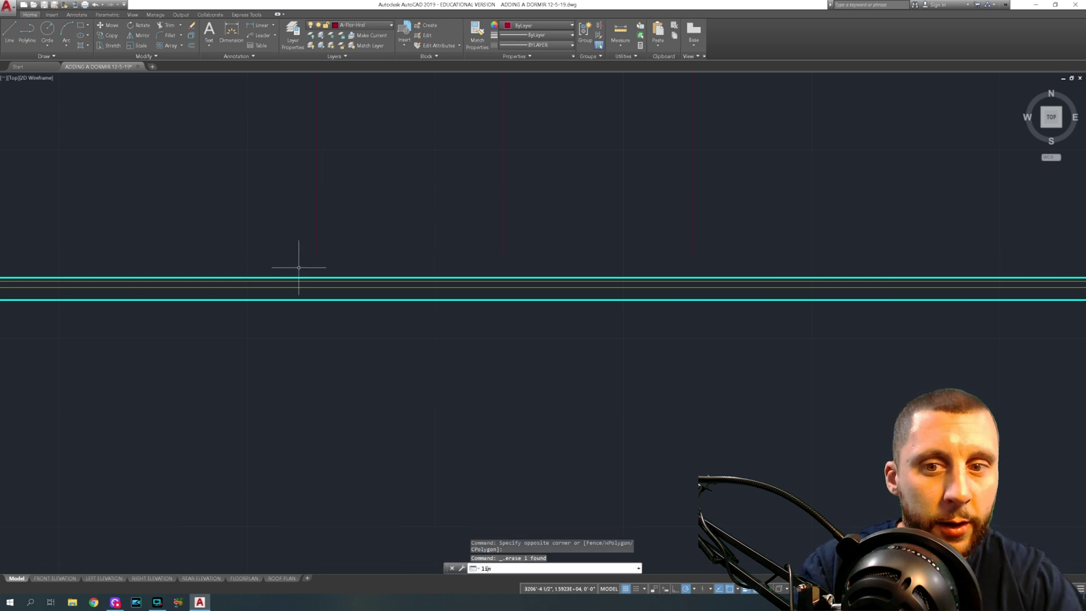
pyautogui.write('l')
pyautogui.press('Return')
pyautogui.click(317, 256)
pyautogui.press('Escape')
# - Match the properties of the main roof's eave line onto the dormer's base line and two side lines
pyautogui.click(477, 34)
pyautogui.click(436, 278)
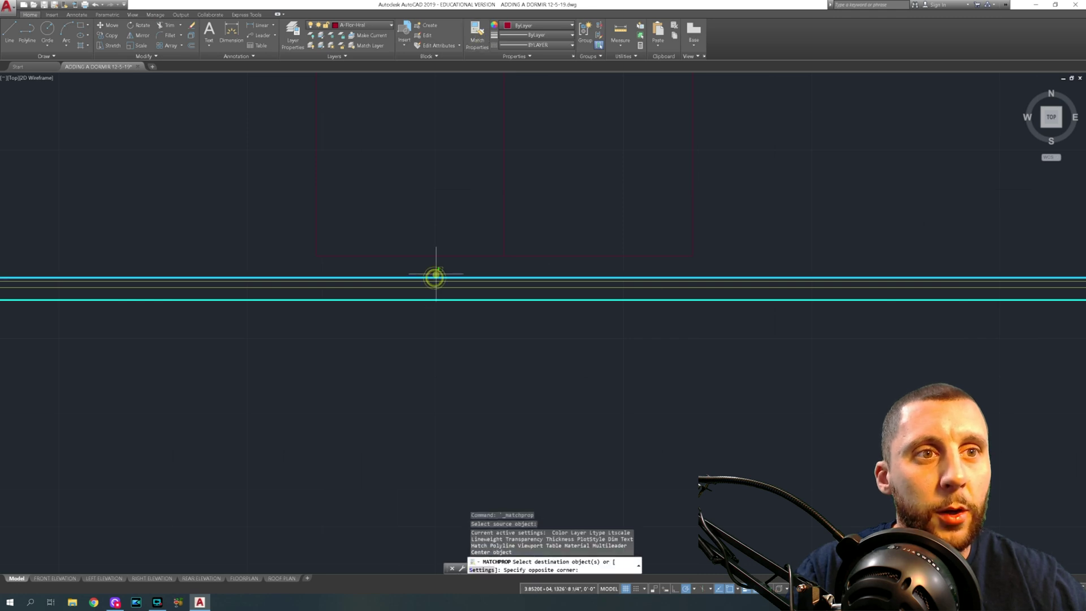
pyautogui.click(428, 245)
pyautogui.click(366, 202)
pyautogui.click(293, 229)
pyautogui.click(717, 165)
pyautogui.click(667, 182)
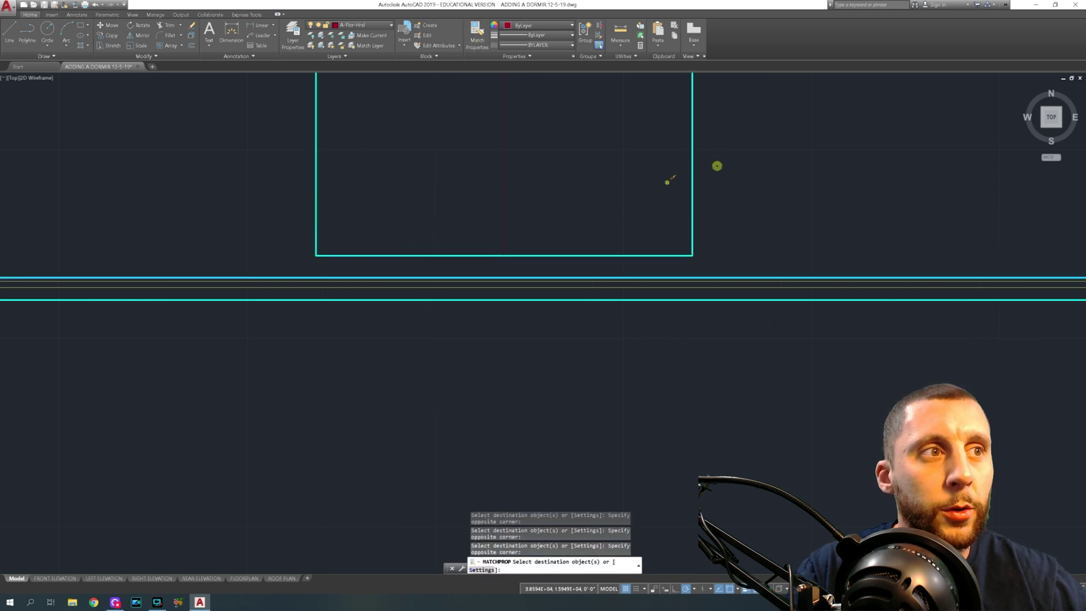
pyautogui.scroll(-4, 650, 198)
pyautogui.press('Escape')
# - Erase the dormer's two vertical side lines, keeping its base line and centre line
pyautogui.scroll(3, 659, 238)
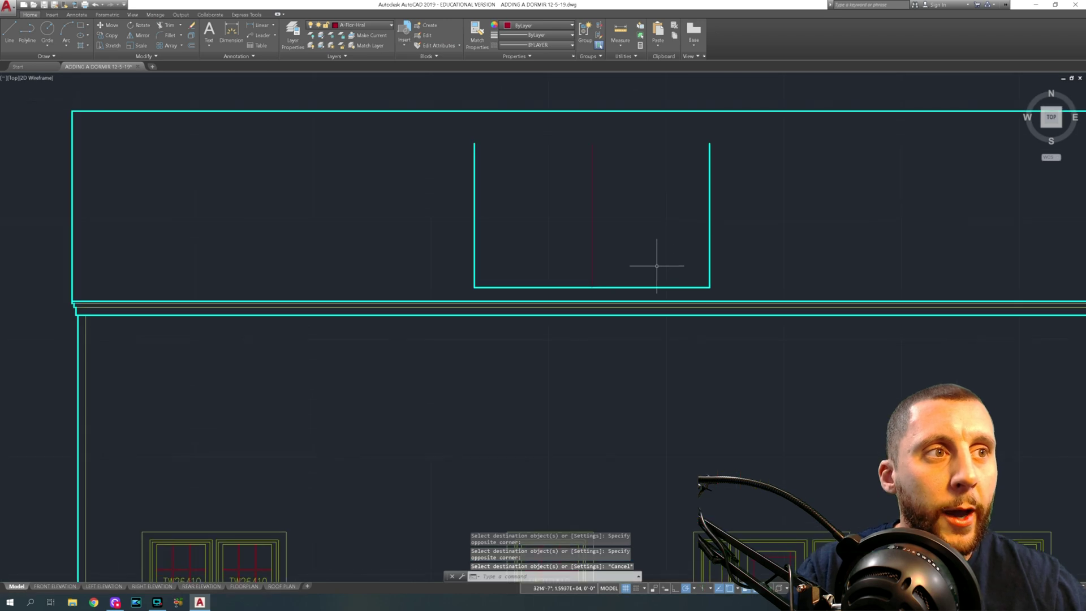
pyautogui.click(723, 155)
pyautogui.click(703, 177)
pyautogui.click(526, 169)
pyautogui.click(462, 206)
pyautogui.press('Delete')
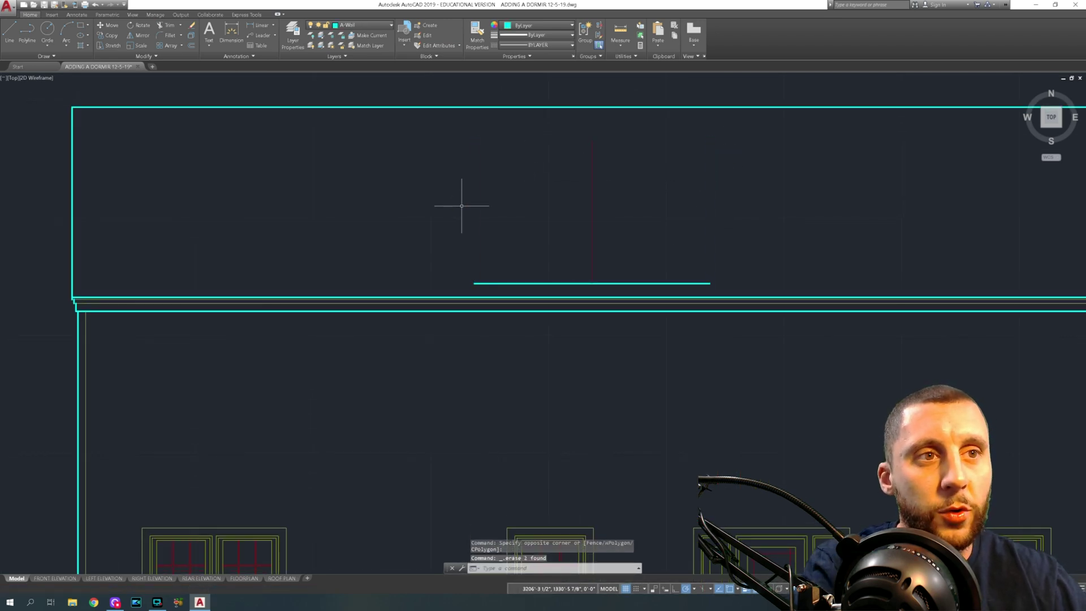
# - Draw a 4' vertical line upward from the left end of the dormer's base line
pyautogui.click(10, 33)
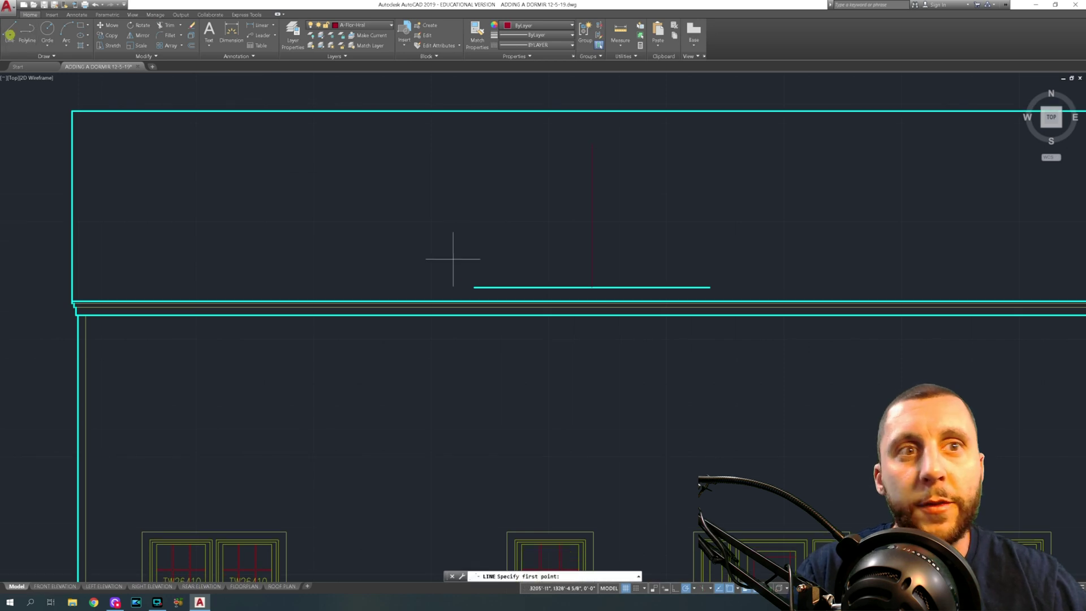
pyautogui.click(473, 286)
pyautogui.write("4'")
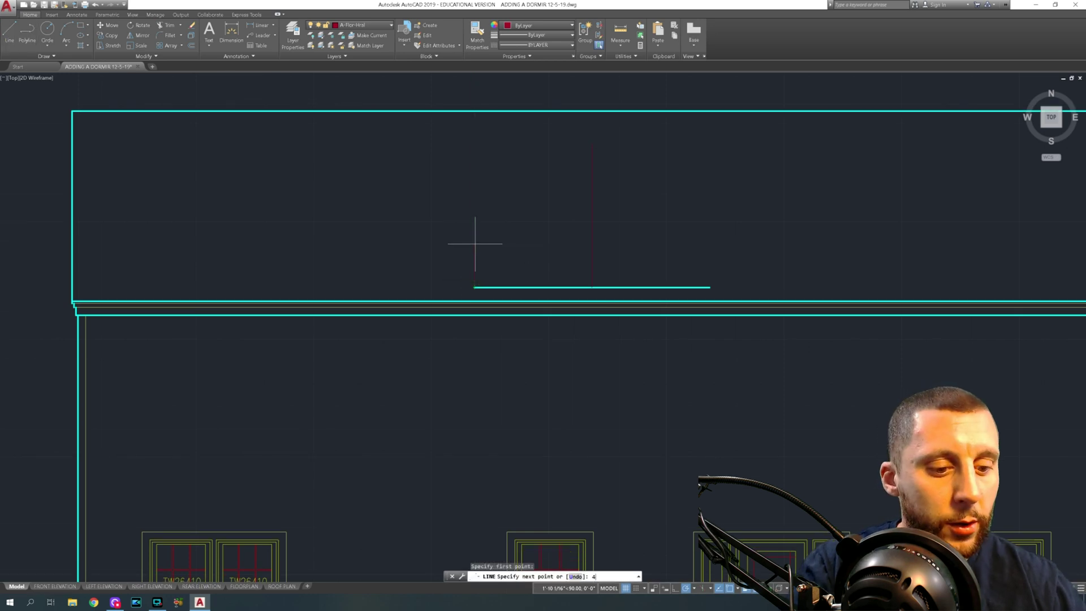
pyautogui.press('Return')
pyautogui.press('Escape')
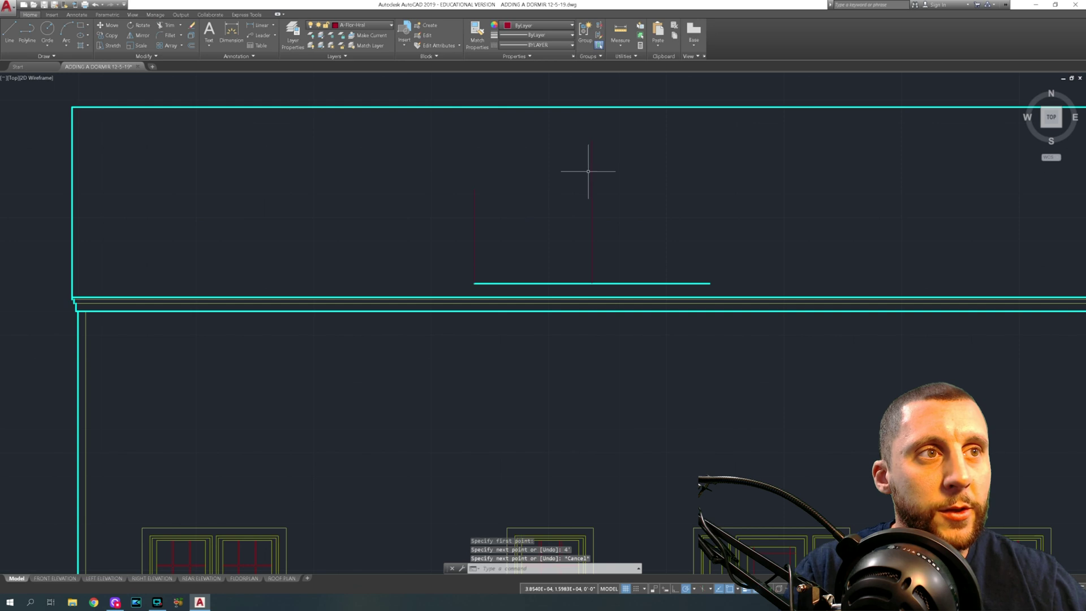
# - Erase the dormer's old vertical centre line above the base line
pyautogui.click(611, 133)
pyautogui.click(583, 168)
pyautogui.press('Delete')
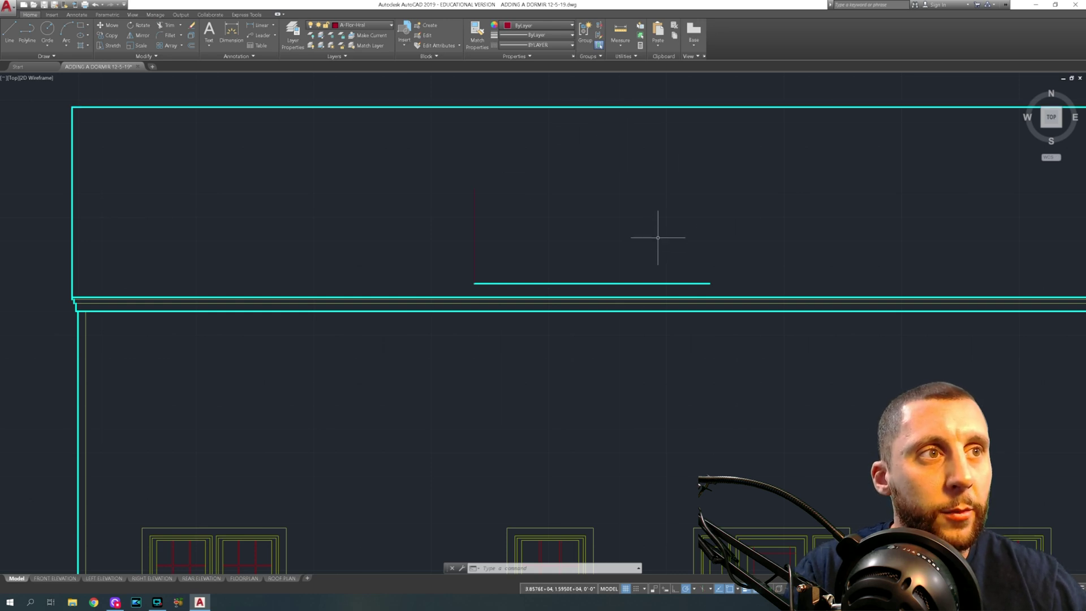
pyautogui.moveTo(655, 240); pyautogui.dragTo(538, 219, button='middle')
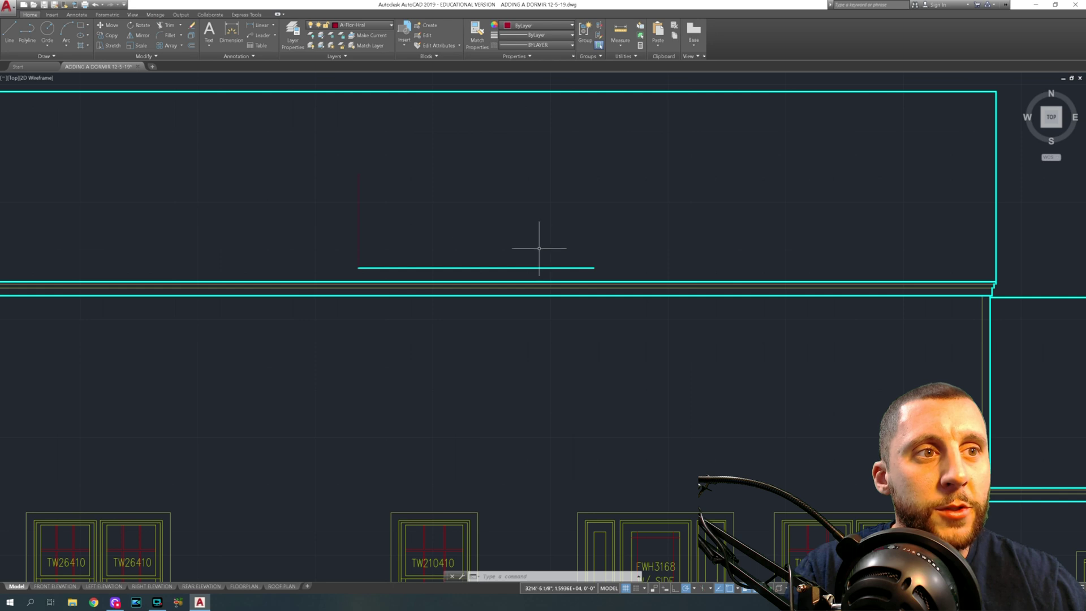
pyautogui.write("10'")
pyautogui.press('Return')
pyautogui.click(384, 196)
pyautogui.click(347, 211)
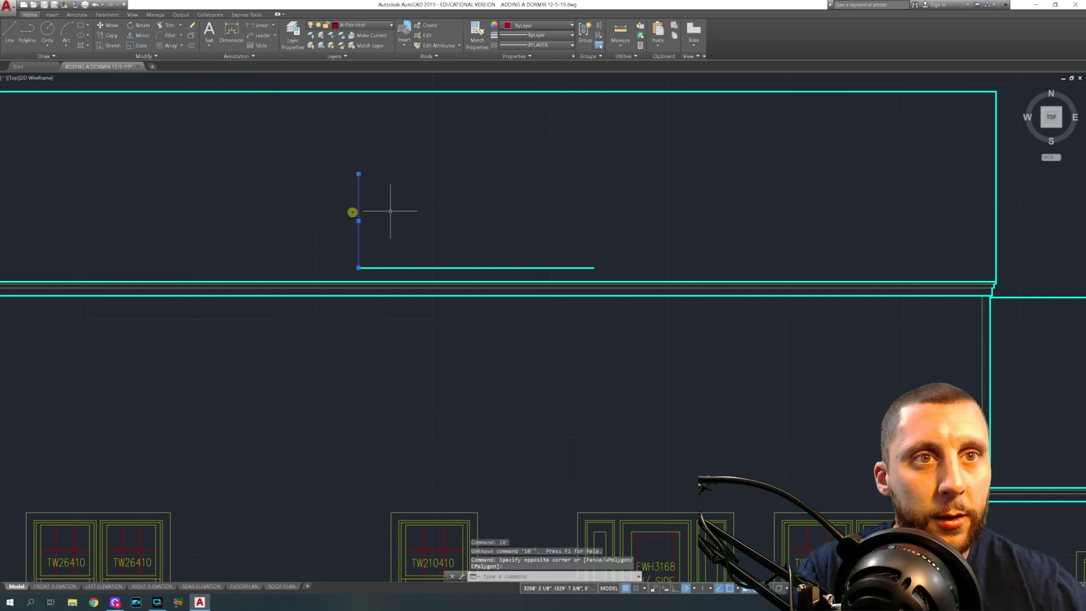
pyautogui.press('Delete')
pyautogui.press('Escape')
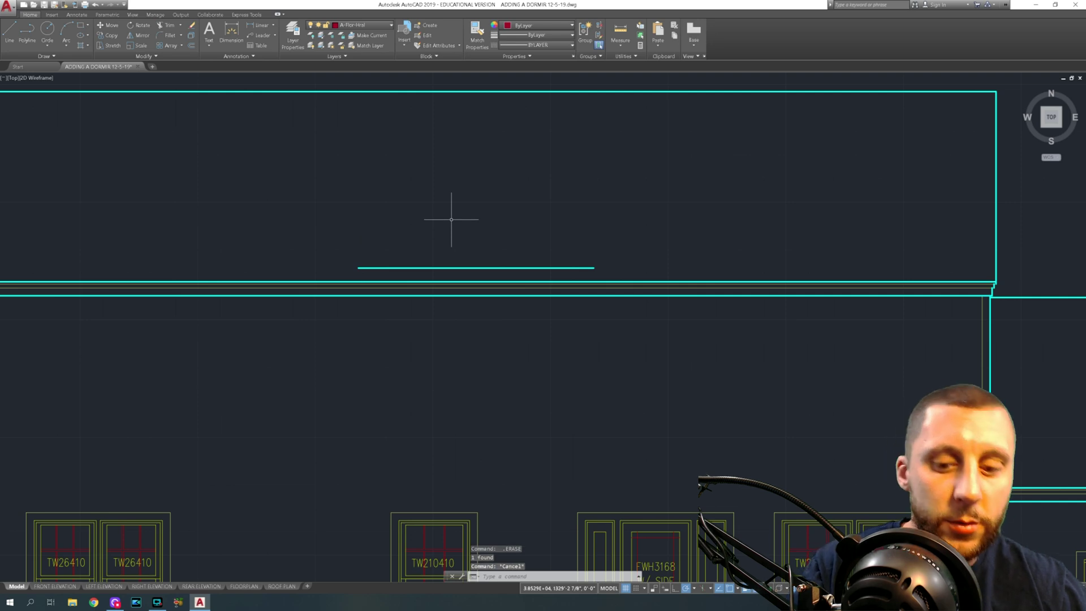
pyautogui.hotkey('ctrl', 'z')
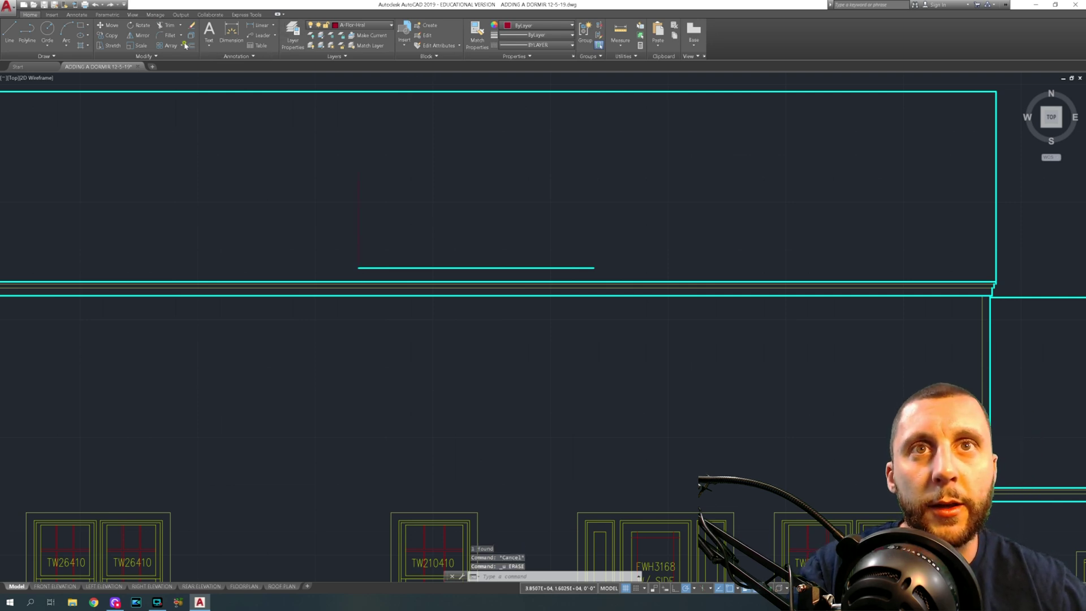
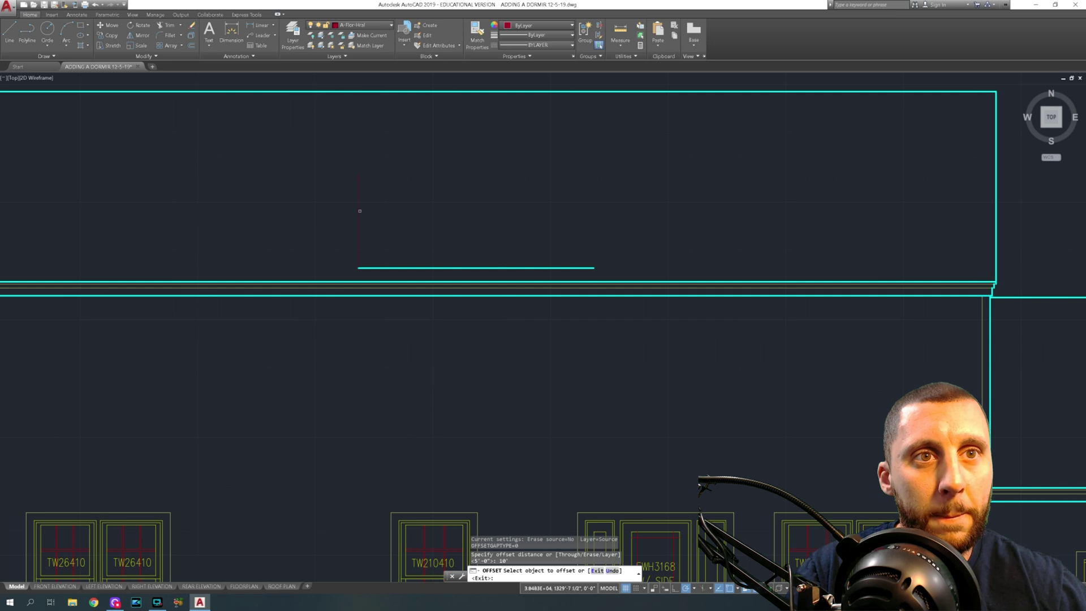
# - Offset the dormer's left side line 10' to the right to form the opposite side line
pyautogui.click(444, 216)
pyautogui.press('Escape')
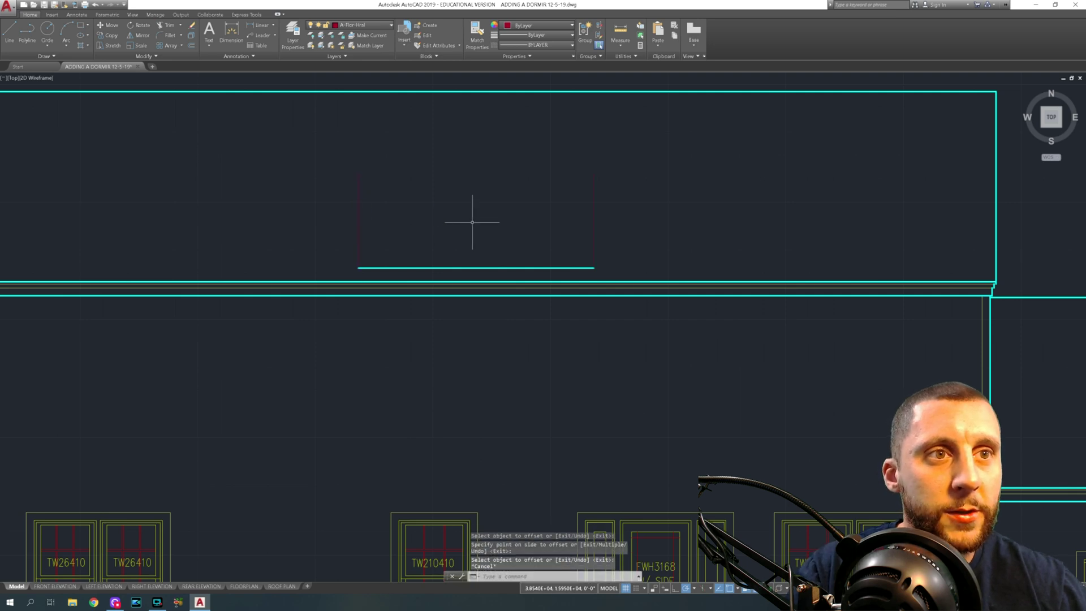
# - Draw a 3.5" line inward from the top of the dormer's left side line, continuing straight down to the base line
pyautogui.scroll(-4, 472, 222)
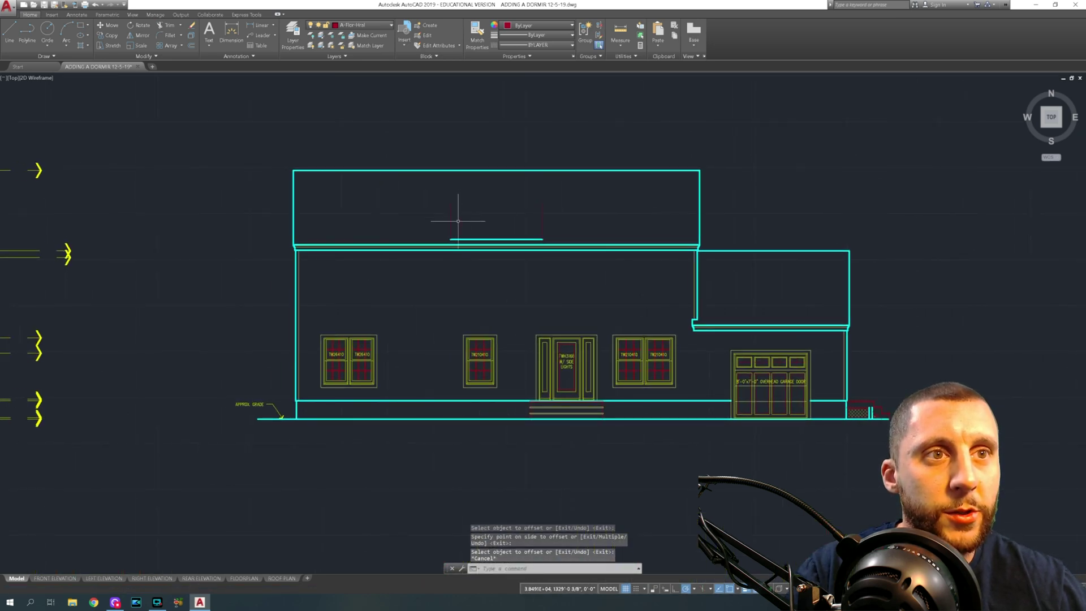
pyautogui.scroll(5, 455, 207)
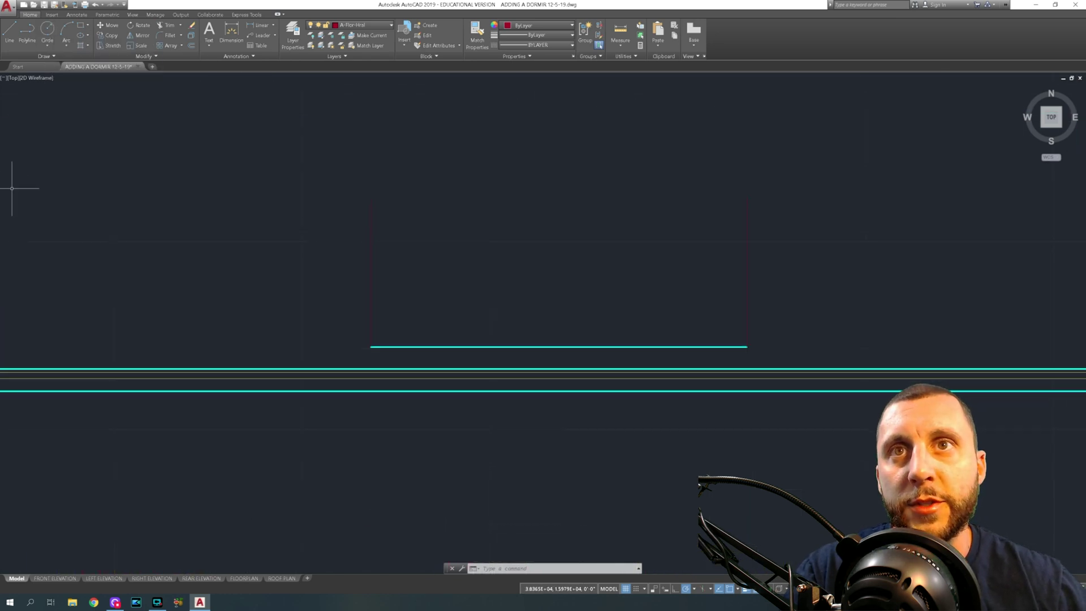
pyautogui.click(9, 34)
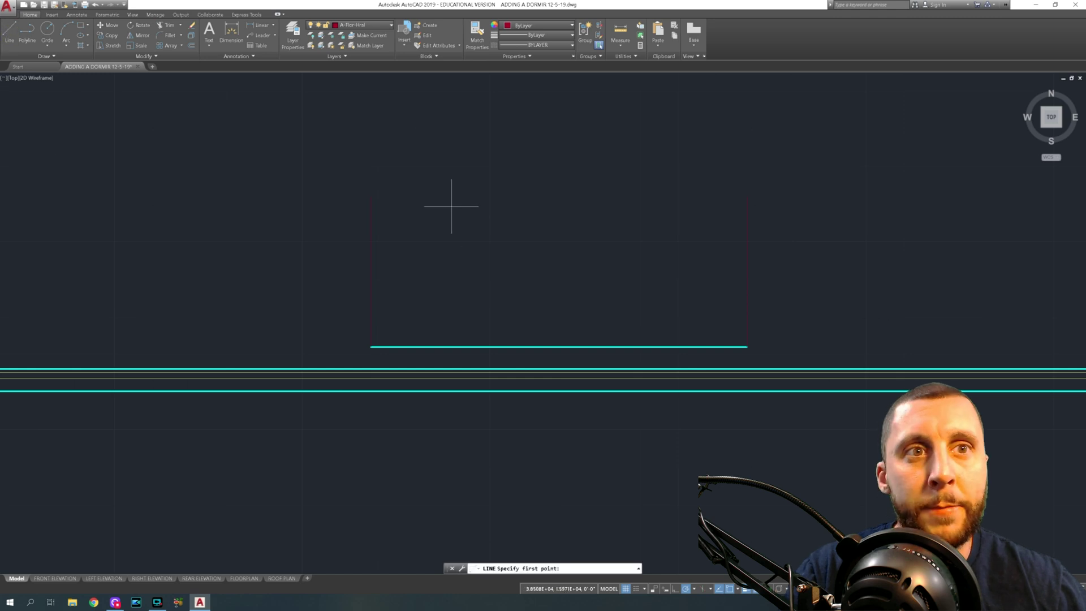
pyautogui.click(372, 197)
pyautogui.write('3.5')
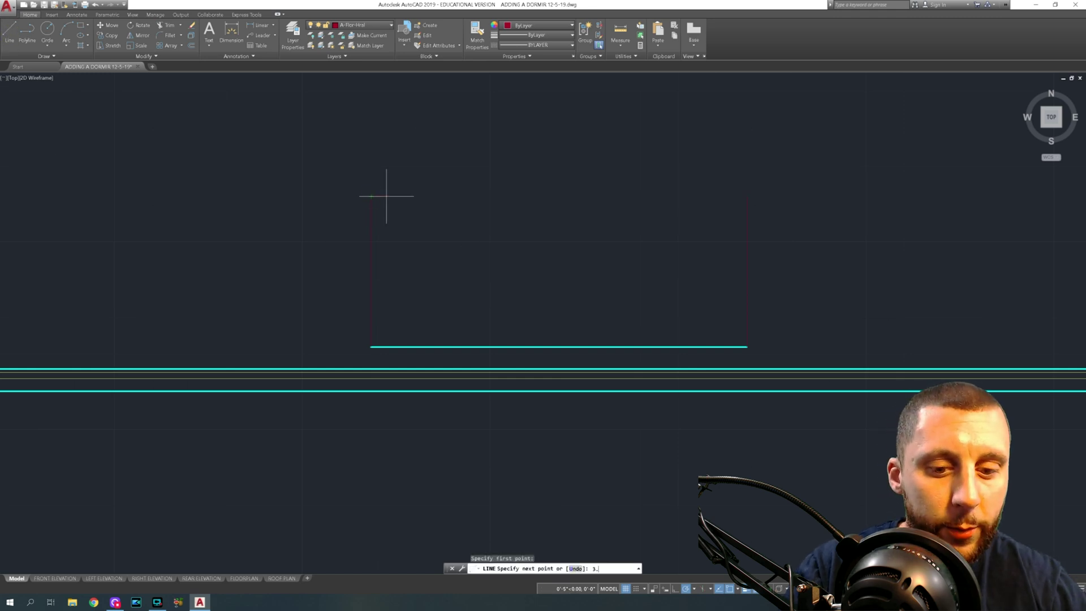
pyautogui.press('Return')
pyautogui.click(382, 348)
pyautogui.press('Return')
pyautogui.press('Return')
pyautogui.press('Escape')
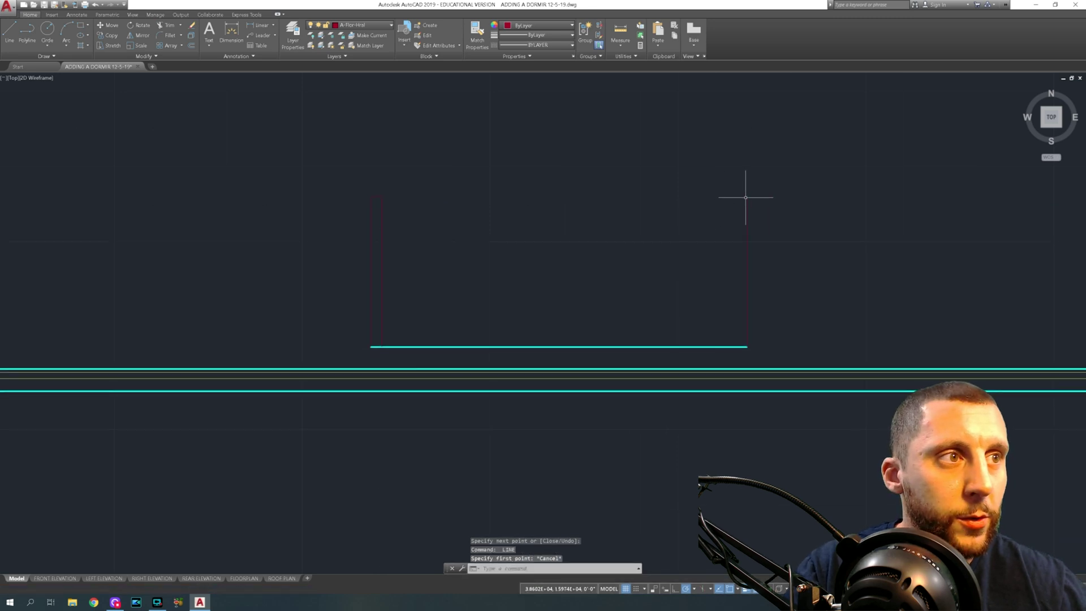
# - Draw a 3.5" line inward from the top of the dormer's right side line, continuing straight down to the base line
pyautogui.press('Return')
pyautogui.click(747, 196)
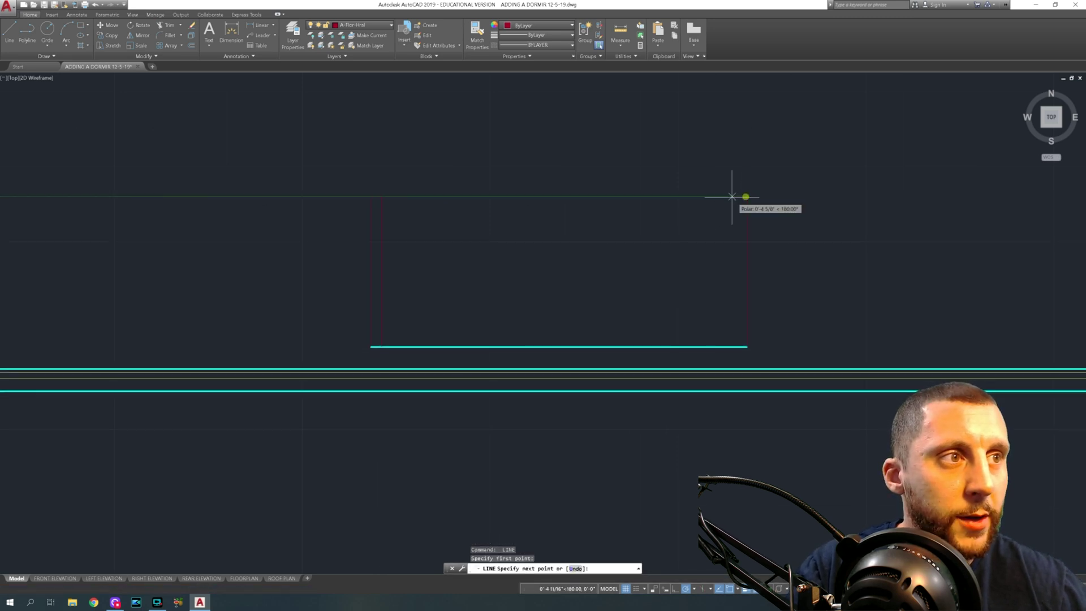
pyautogui.write('3.5')
pyautogui.press('Return')
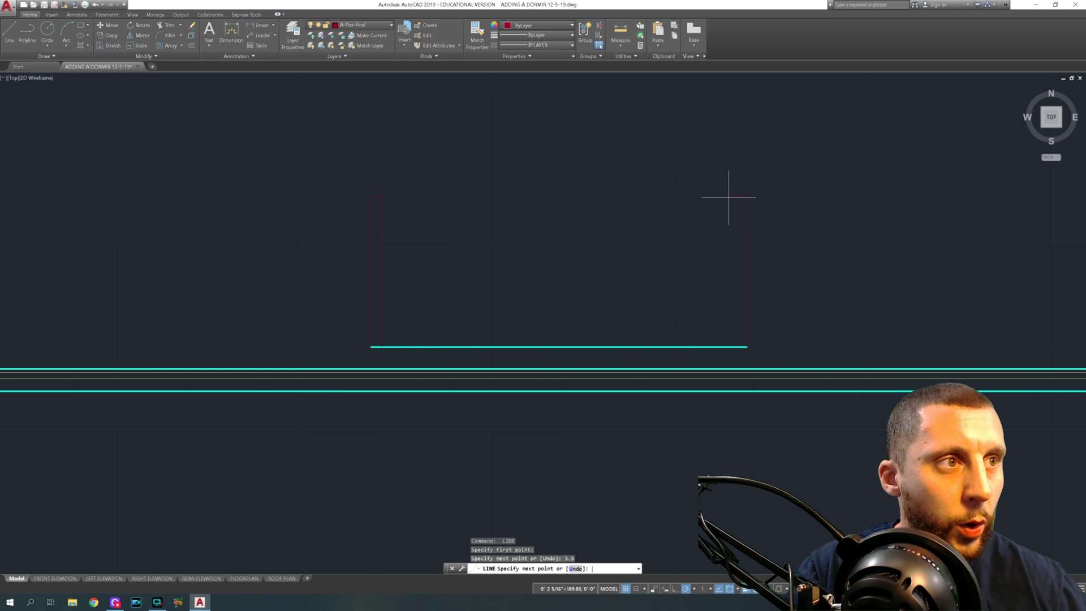
pyautogui.click(738, 346)
pyautogui.press('Escape')
# - Copy the main roof's left slope and eave from the house section, using the wall's inner top corner, onto the dormer's inner left wall top
pyautogui.scroll(-4, 729, 258)
pyautogui.scroll(-2, 730, 259)
pyautogui.moveTo(658, 288); pyautogui.dragTo(895, 247, button='middle')
pyautogui.scroll(10, 341, 232)
pyautogui.scroll(2, 322, 272)
pyautogui.click(325, 342)
pyautogui.click(245, 236)
pyautogui.click(529, 210)
pyautogui.click(524, 201)
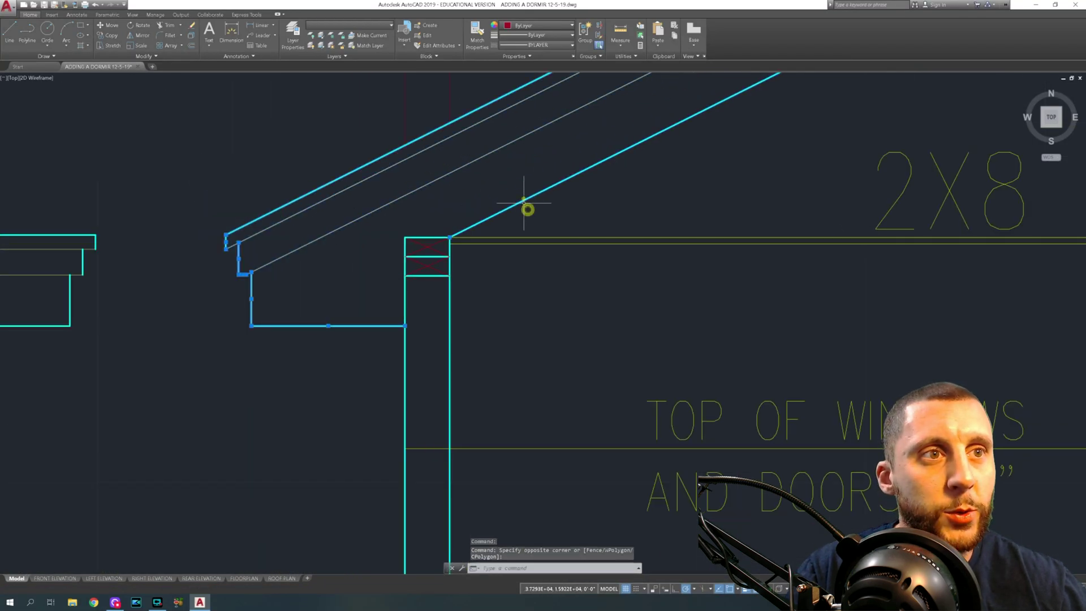
pyautogui.write('copy')
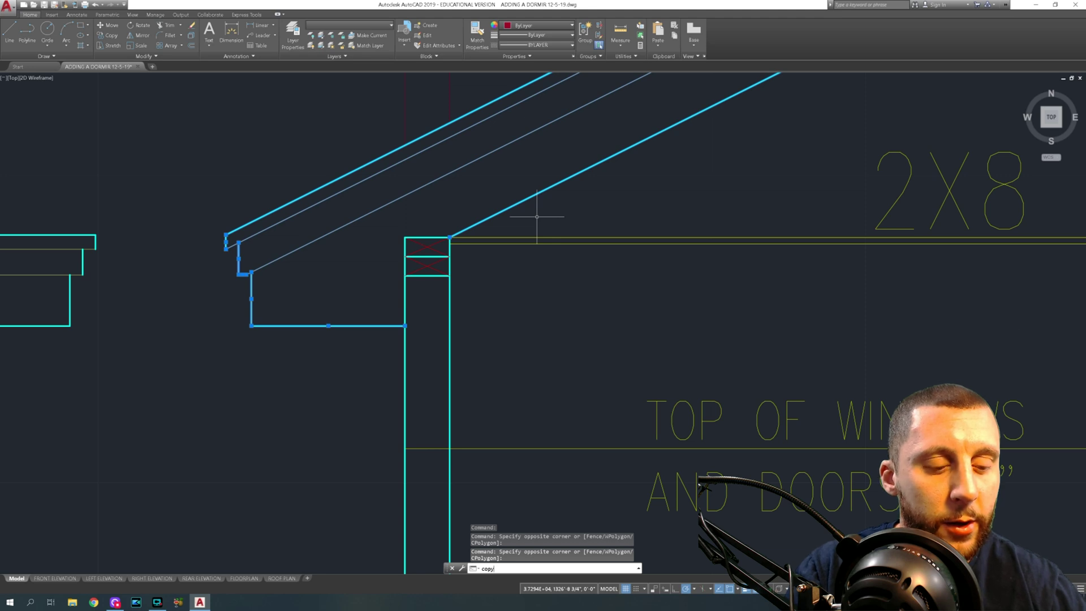
pyautogui.press('Return')
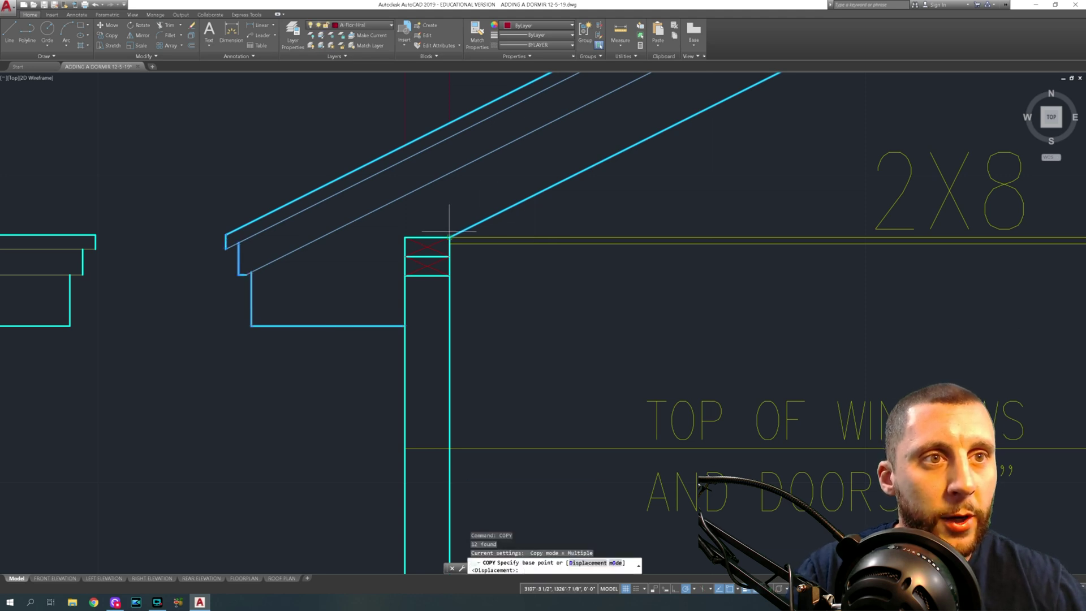
pyautogui.scroll(-4, 511, 151)
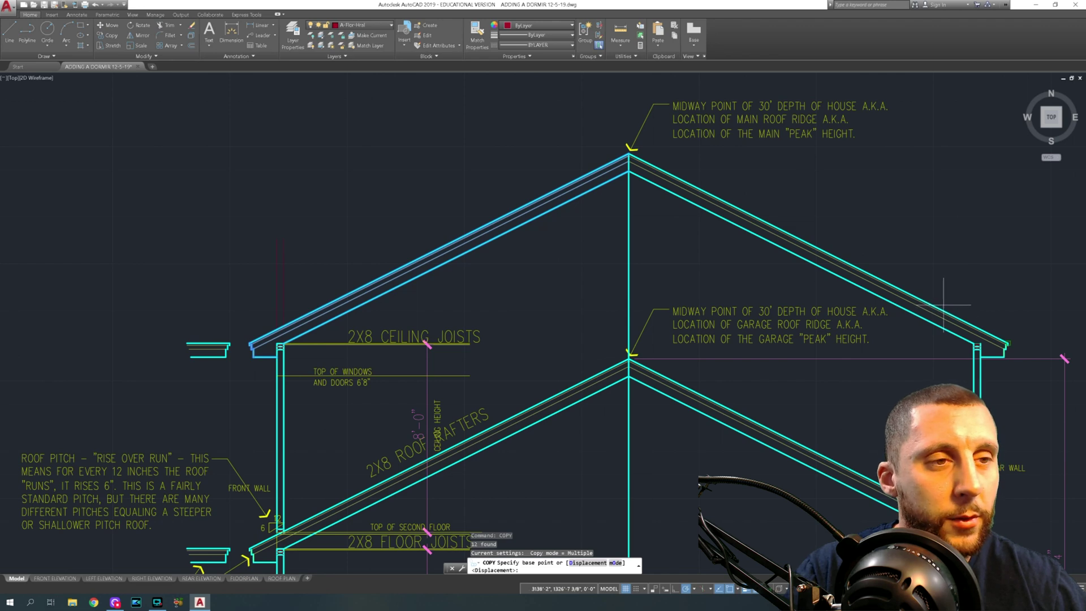
pyautogui.scroll(10, 266, 354)
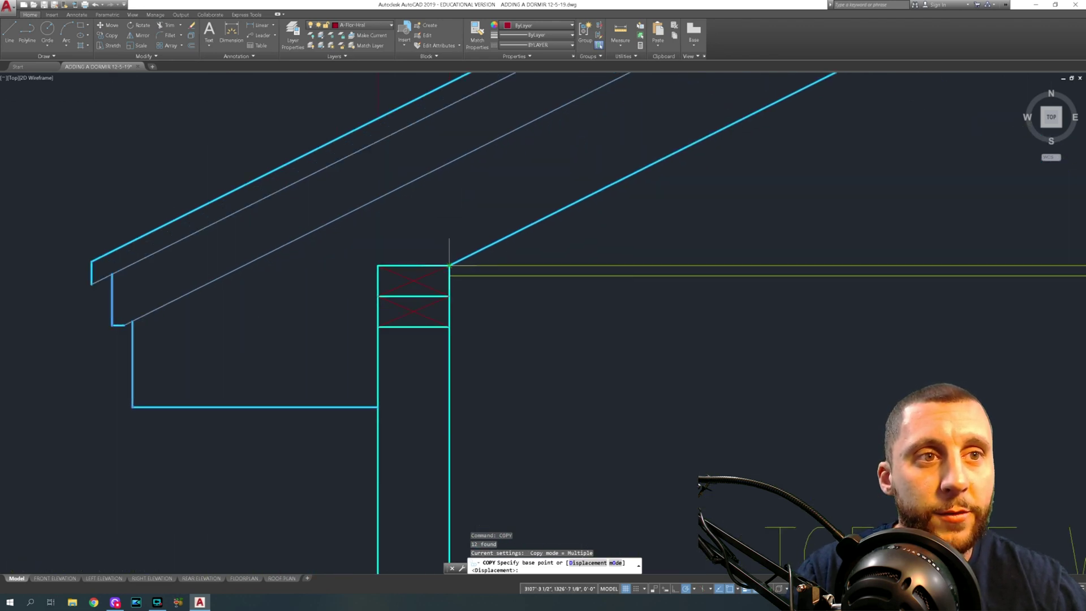
pyautogui.click(450, 265)
pyautogui.scroll(-8, 450, 264)
pyautogui.scroll(8, 554, 287)
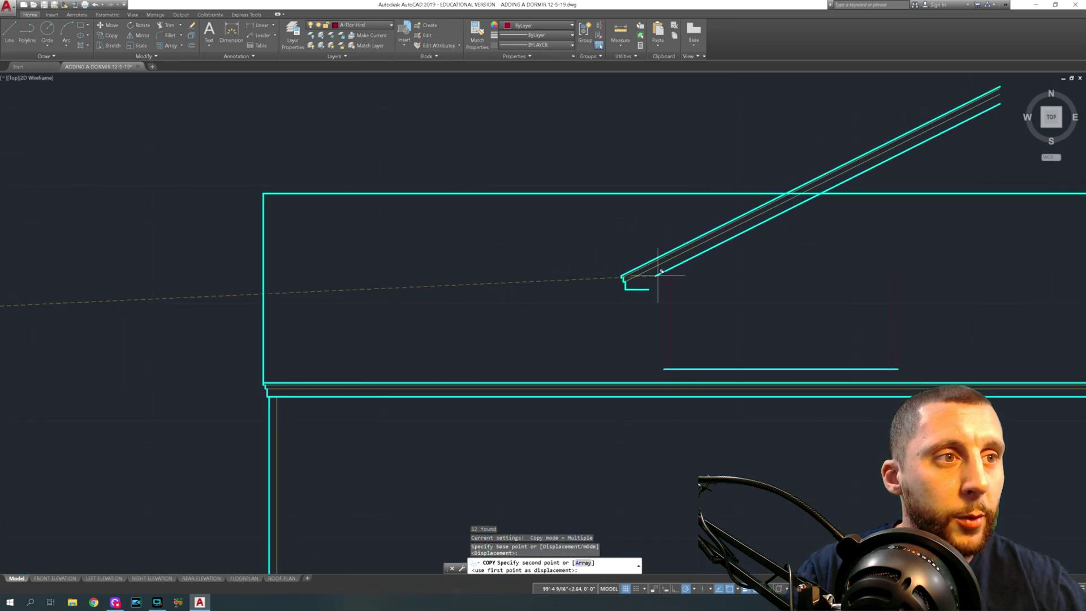
pyautogui.click(684, 276)
pyautogui.scroll(-4, 681, 277)
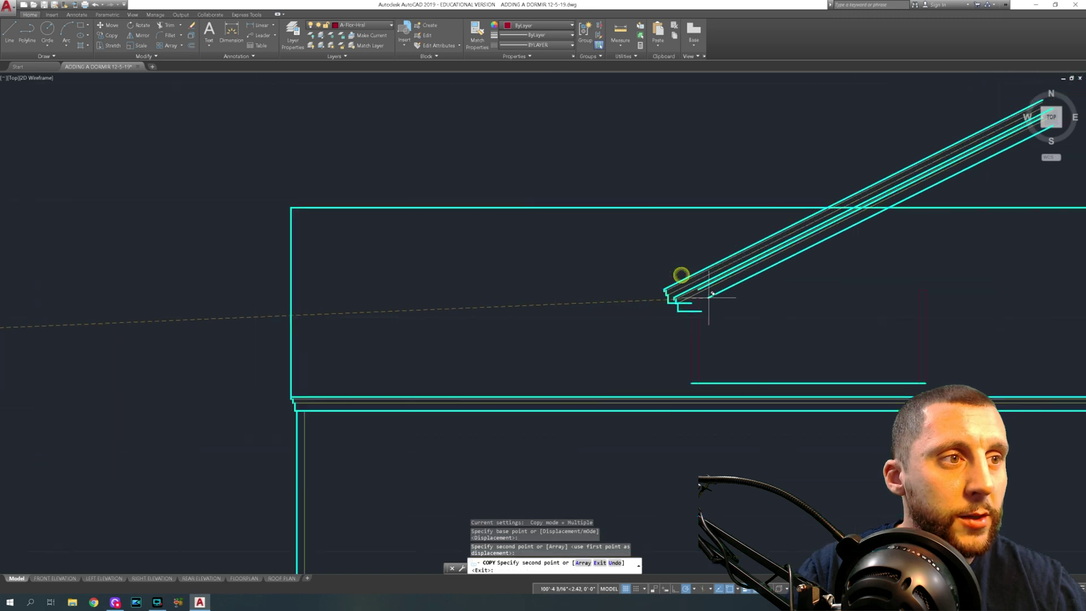
pyautogui.press('Escape')
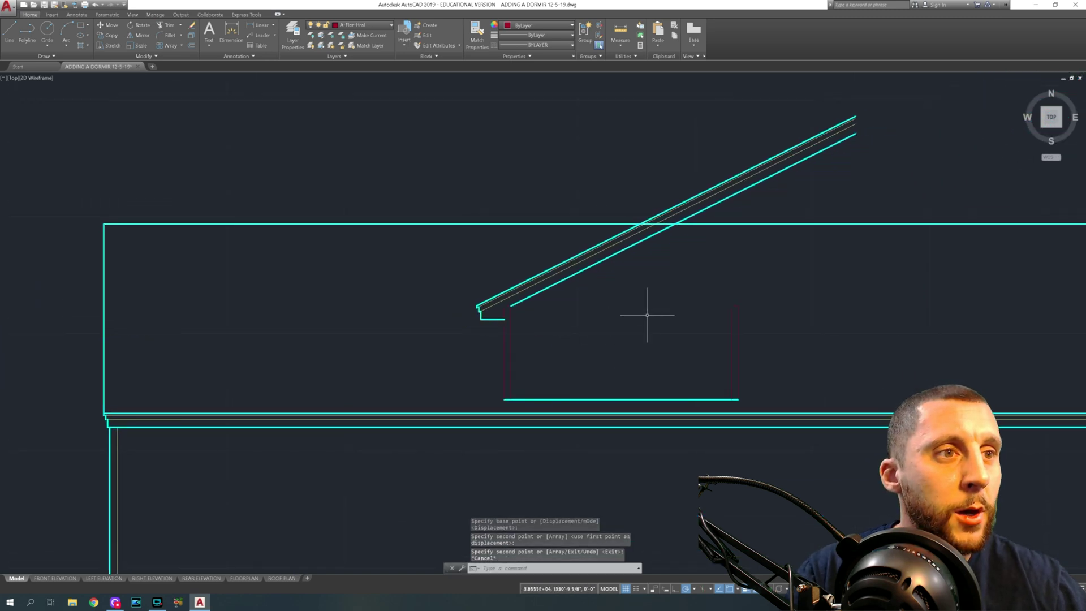
# - Draw a vertical centre line from the midpoint of the dormer's base line up past the copied roof slope
pyautogui.click(10, 31)
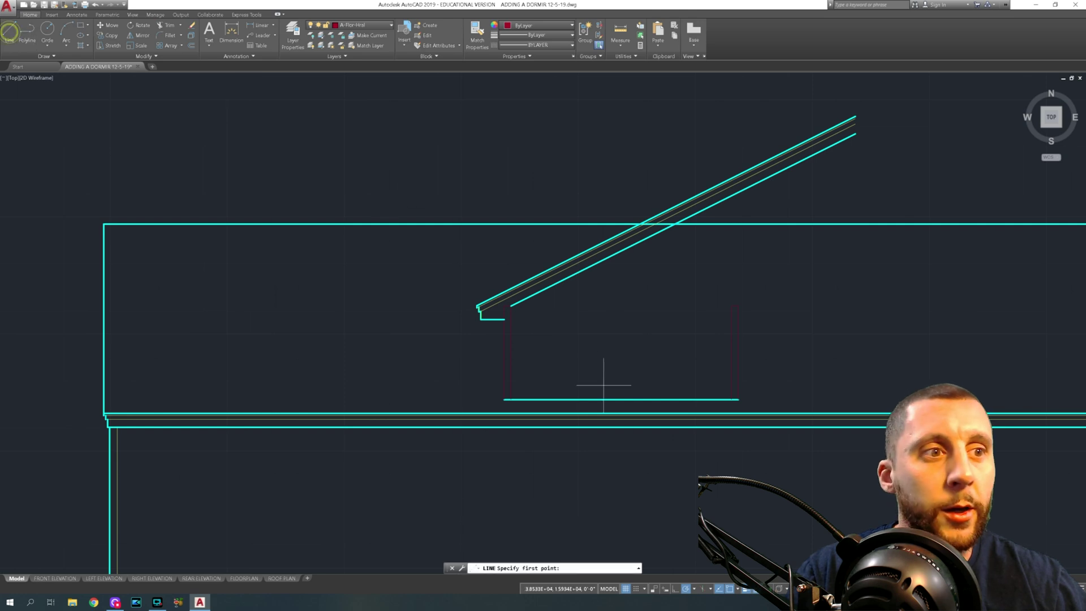
pyautogui.click(621, 188)
pyautogui.press('Return')
# - Trim the copied roof slope lines to the right of the dormer's centre line
pyautogui.write('tr')
pyautogui.press('Return')
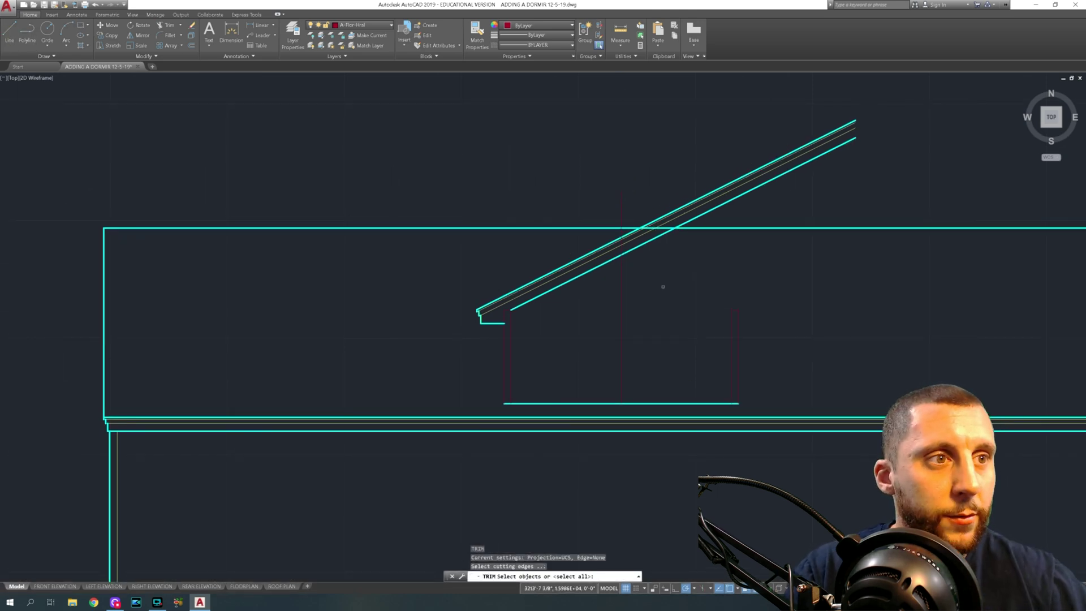
pyautogui.click(623, 288)
pyautogui.press('Return')
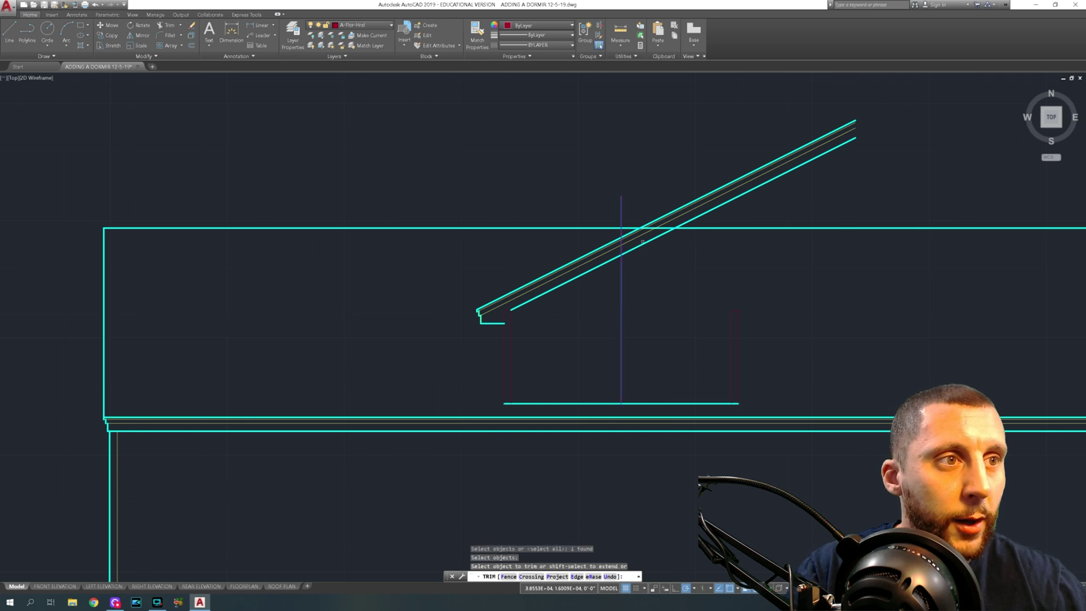
pyautogui.click(637, 254)
pyautogui.click(627, 232)
pyautogui.press('Escape')
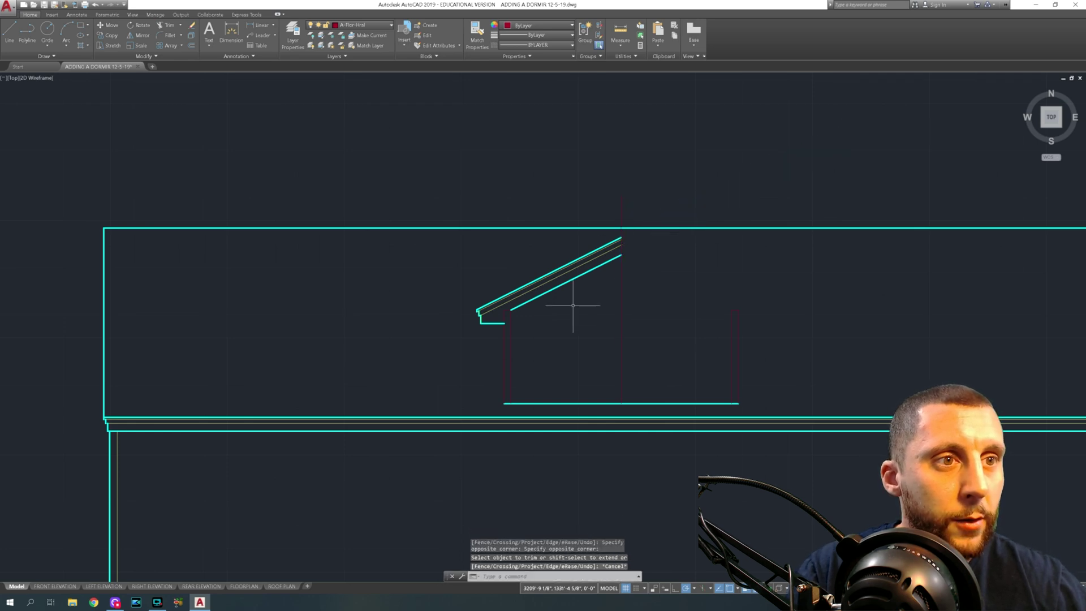
# - Mirror the dormer's left roof slope and eave lines about the vertical centre line, keeping the originals
pyautogui.click(573, 305)
pyautogui.click(506, 273)
pyautogui.click(461, 288)
pyautogui.click(524, 330)
pyautogui.scroll(3, 502, 314)
pyautogui.keyDown('shift'); pyautogui.click(515, 304); pyautogui.keyUp('shift')
pyautogui.keyDown('shift'); pyautogui.click(512, 290); pyautogui.keyUp('shift')
pyautogui.write('mi')
pyautogui.press('Return')
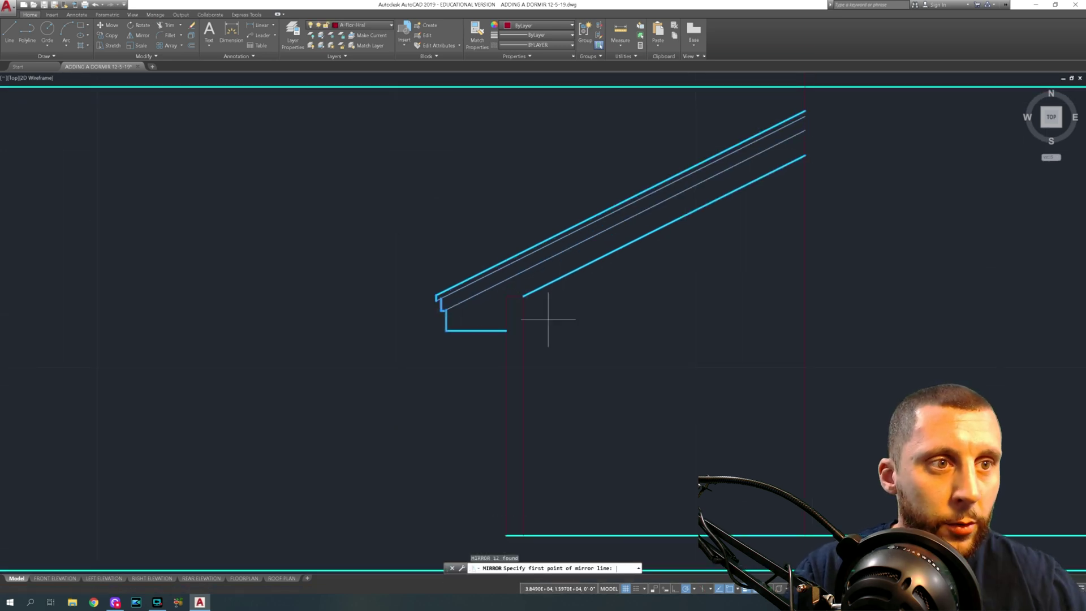
pyautogui.click(805, 155)
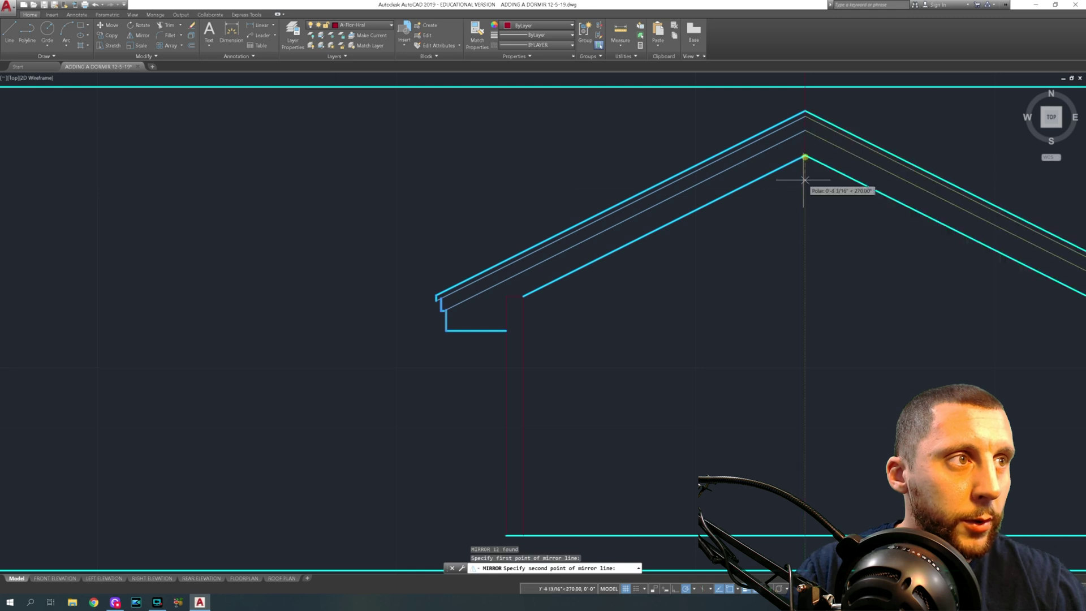
pyautogui.click(802, 210)
pyautogui.write('n')
pyautogui.press('Return')
pyautogui.scroll(-4, 852, 212)
pyautogui.moveTo(900, 275); pyautogui.dragTo(685, 276, button='middle')
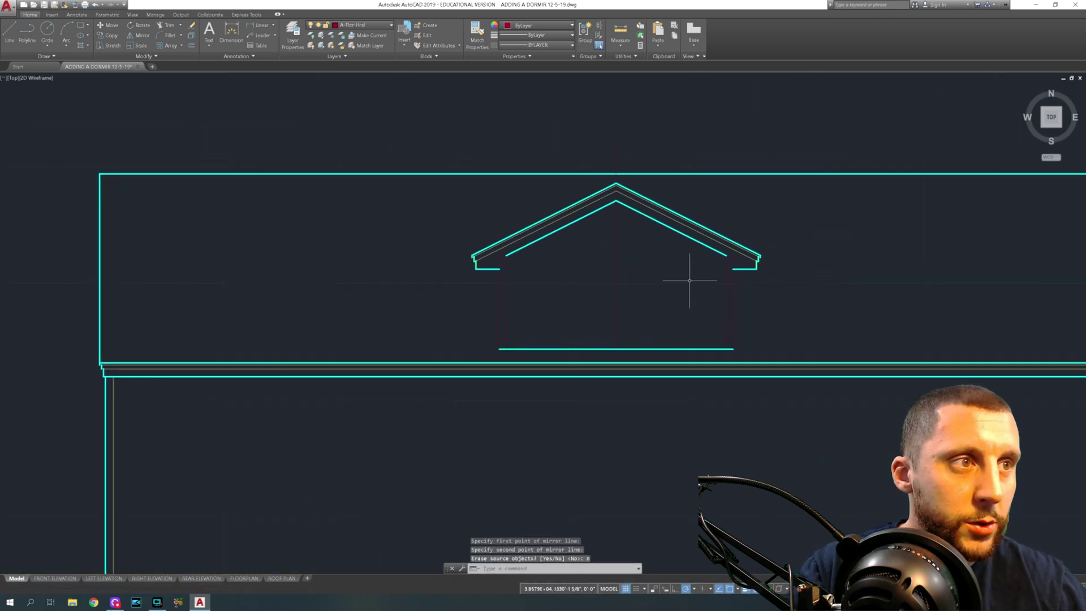
# - Erase the vertical centre line running through the dormer's gable
pyautogui.click(706, 307)
pyautogui.click(570, 303)
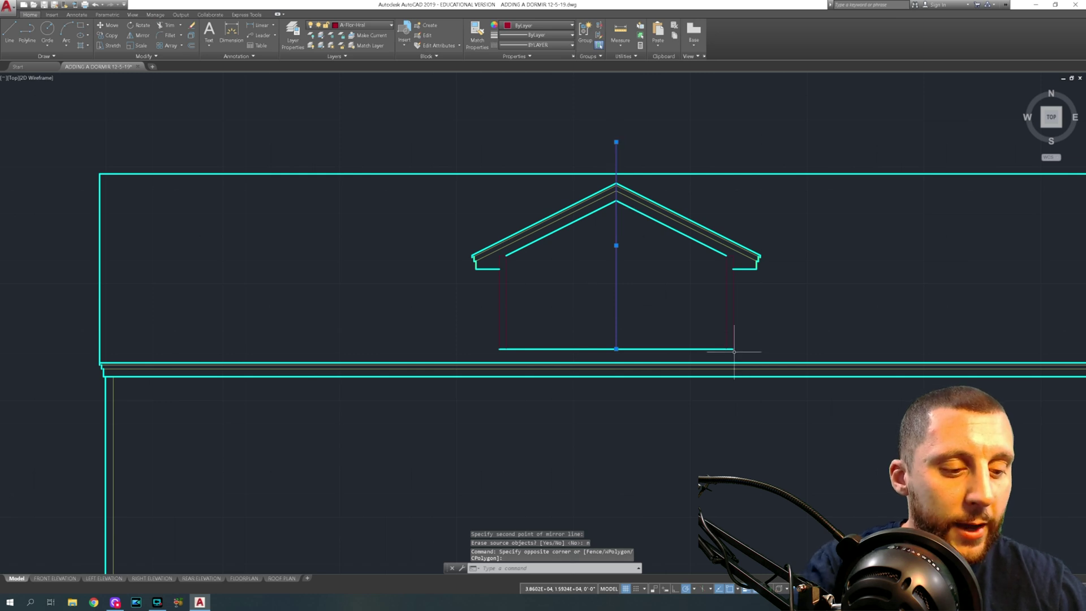
pyautogui.press('Delete')
# - Draw an 8" vertical reference line upward from the midpoint of the dormer's base line
pyautogui.write('l')
pyautogui.press('Return')
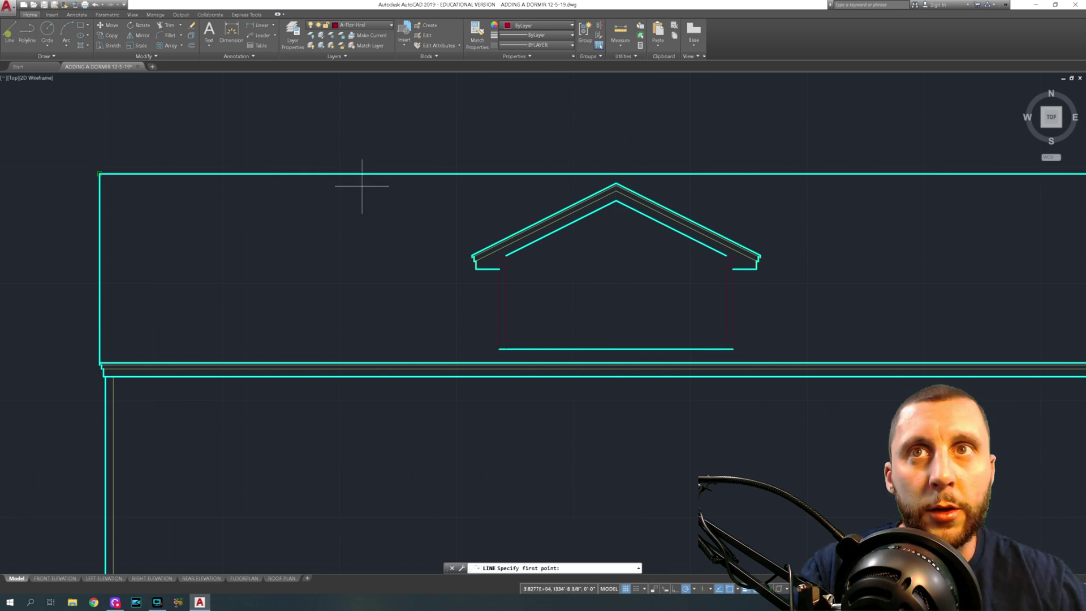
pyautogui.click(616, 349)
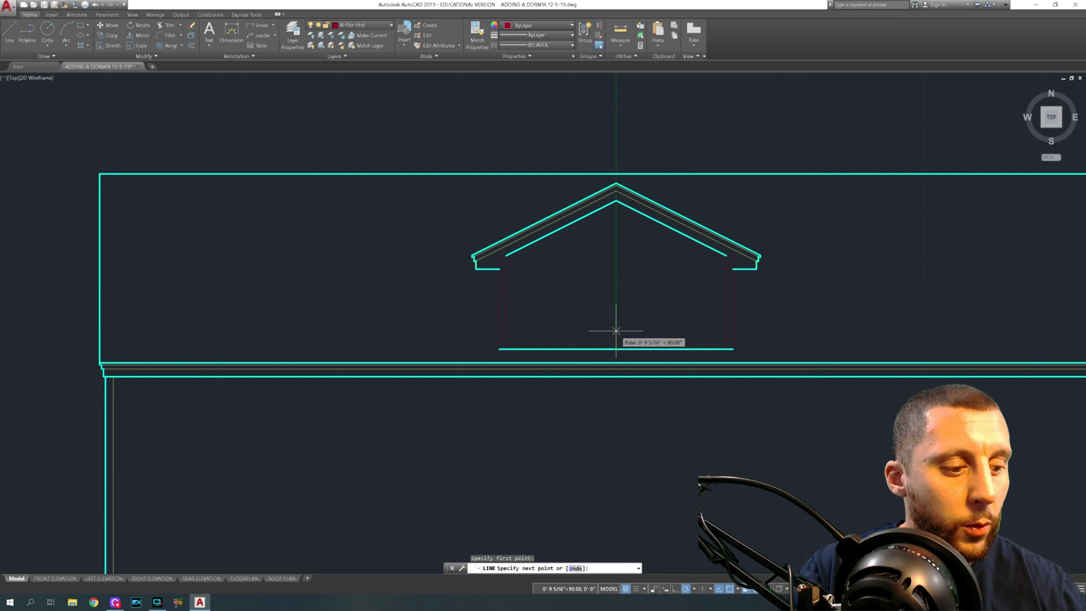
pyautogui.write('8')
pyautogui.press('Return')
pyautogui.press('Escape')
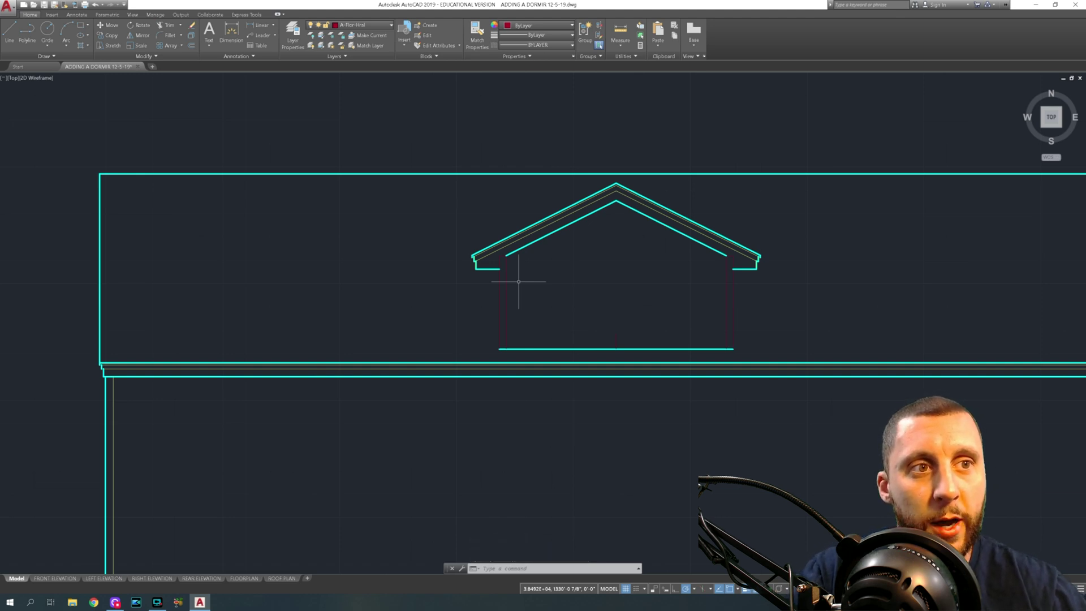
# - Erase the short line joining the tops of the dormer's left wall lines and trim the outer wall line above the soffit
pyautogui.moveTo(552, 277); pyautogui.dragTo(465, 289, button='middle')
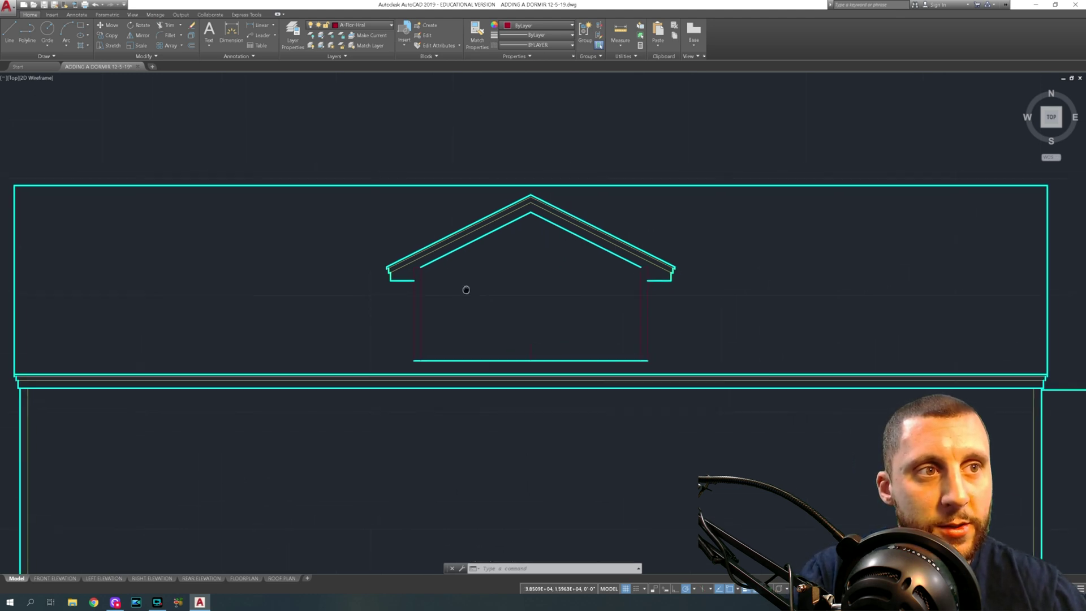
pyautogui.scroll(6, 422, 270)
pyautogui.click(405, 264)
pyautogui.click(403, 254)
pyautogui.press('Delete')
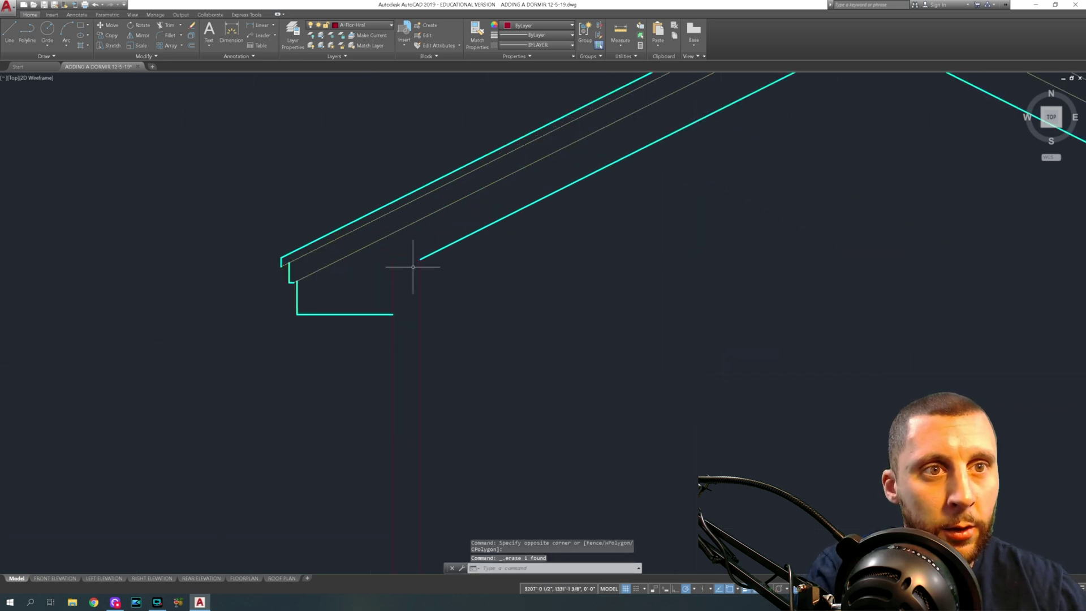
pyautogui.write('tr')
pyautogui.press('space')
pyautogui.press('space')
pyautogui.click(400, 262)
pyautogui.click(382, 276)
pyautogui.press('Escape')
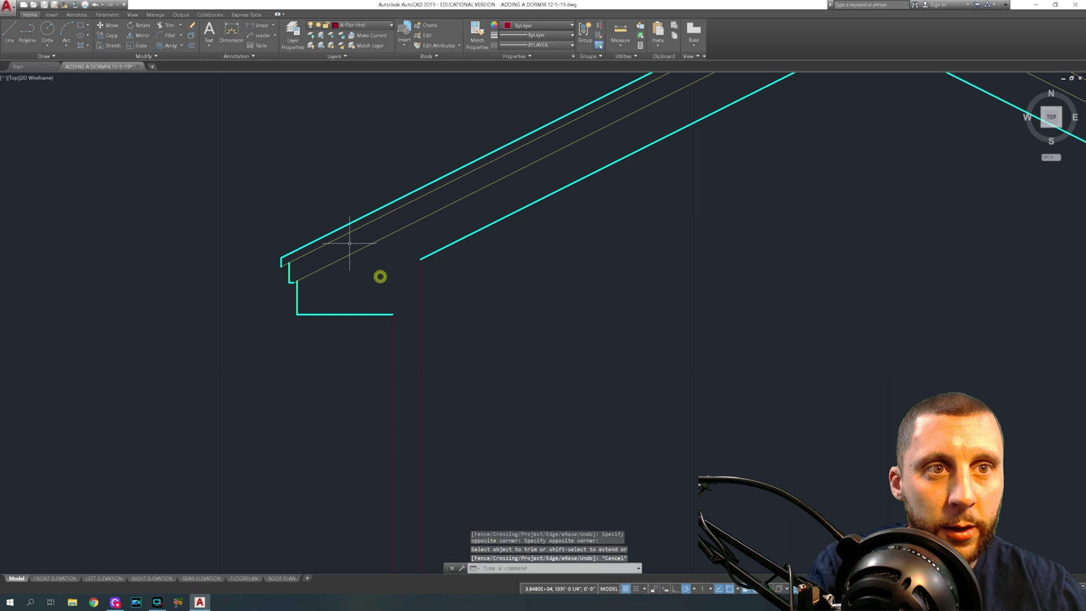
# - Extend the dormer's left soffit line to the inner wall line
pyautogui.write('ex')
pyautogui.press('space')
pyautogui.press('space')
pyautogui.click(381, 314)
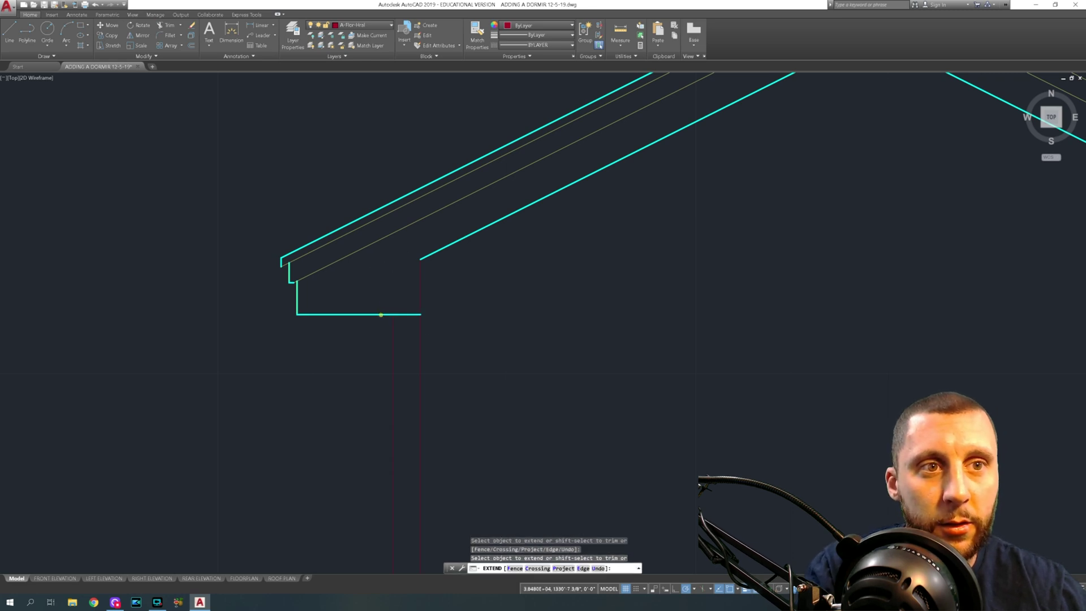
pyautogui.press('Escape')
# - Trim the dormer's left inner wall line between the roof slope and the soffit, and erase its remaining lower part
pyautogui.write('tr')
pyautogui.press('space')
pyautogui.press('space')
pyautogui.click(432, 276)
pyautogui.click(413, 286)
pyautogui.press('Escape')
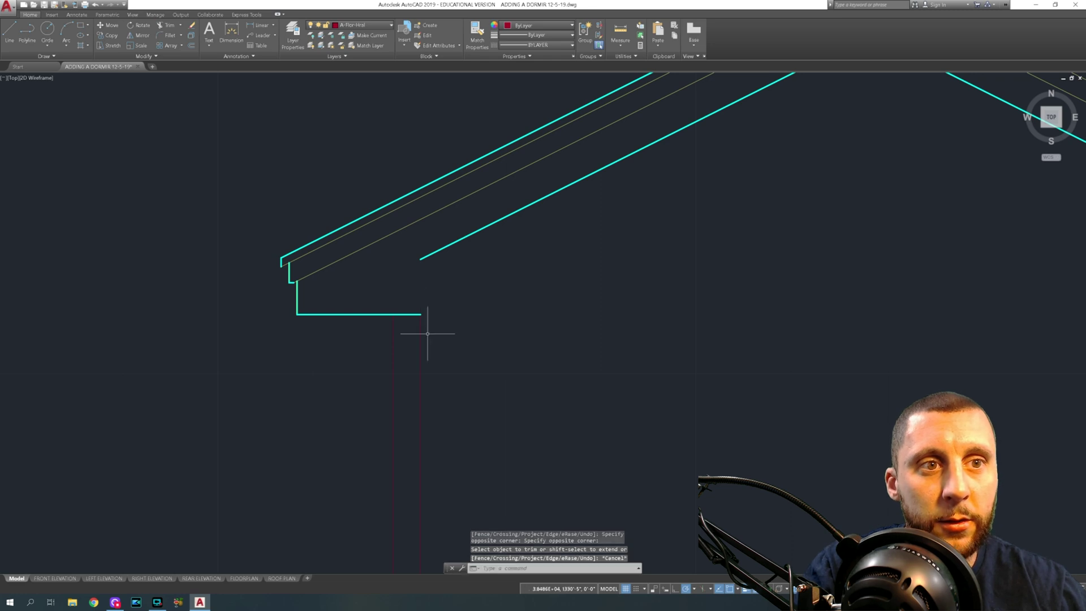
pyautogui.click(427, 335)
pyautogui.click(412, 356)
pyautogui.press('Delete')
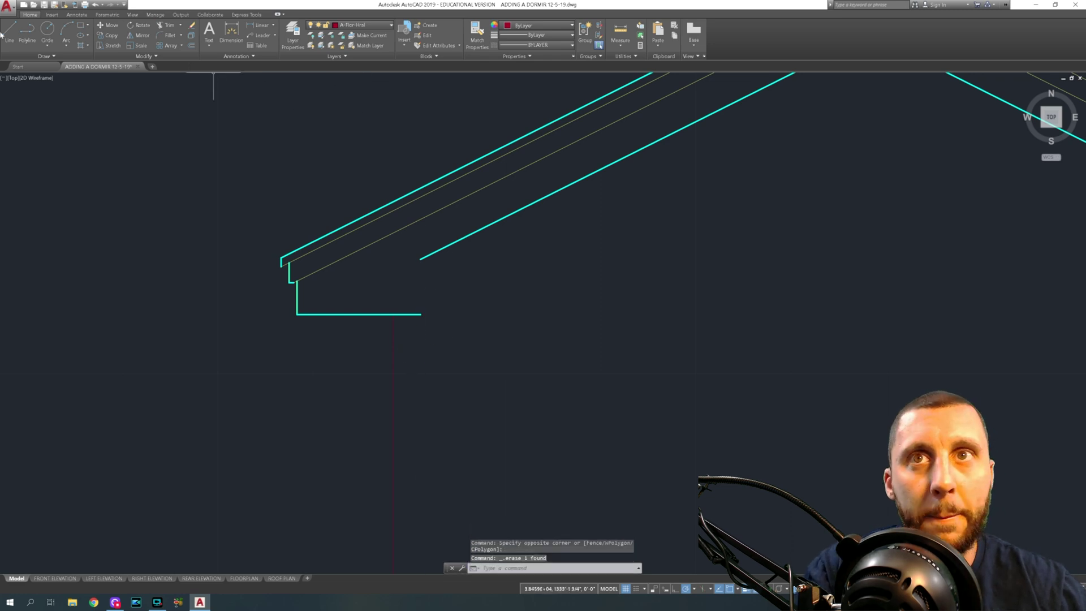
pyautogui.click(10, 36)
pyautogui.press('Escape')
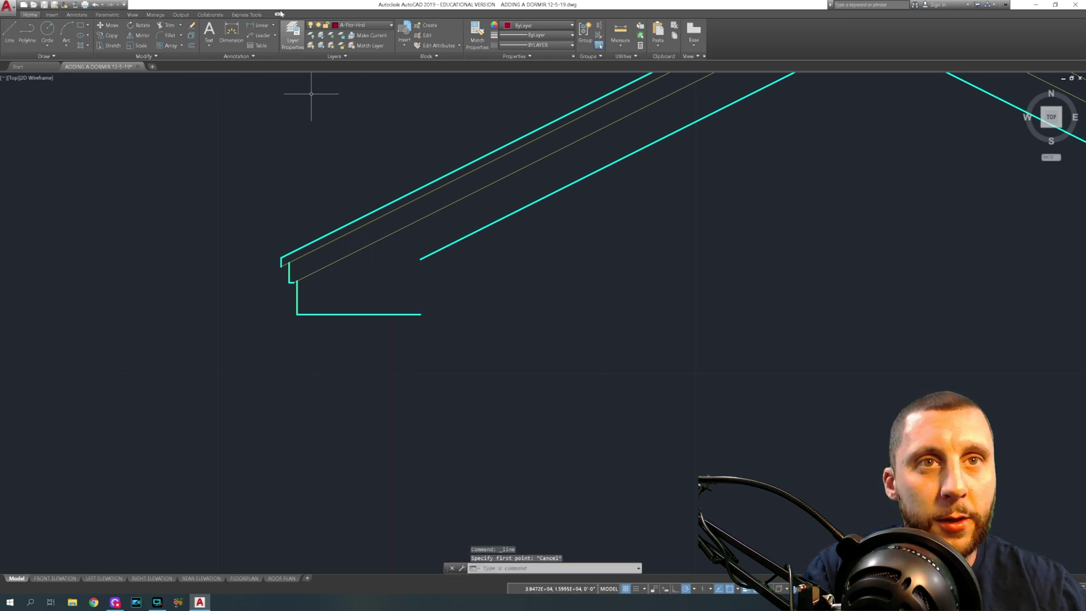
pyautogui.press('Escape')
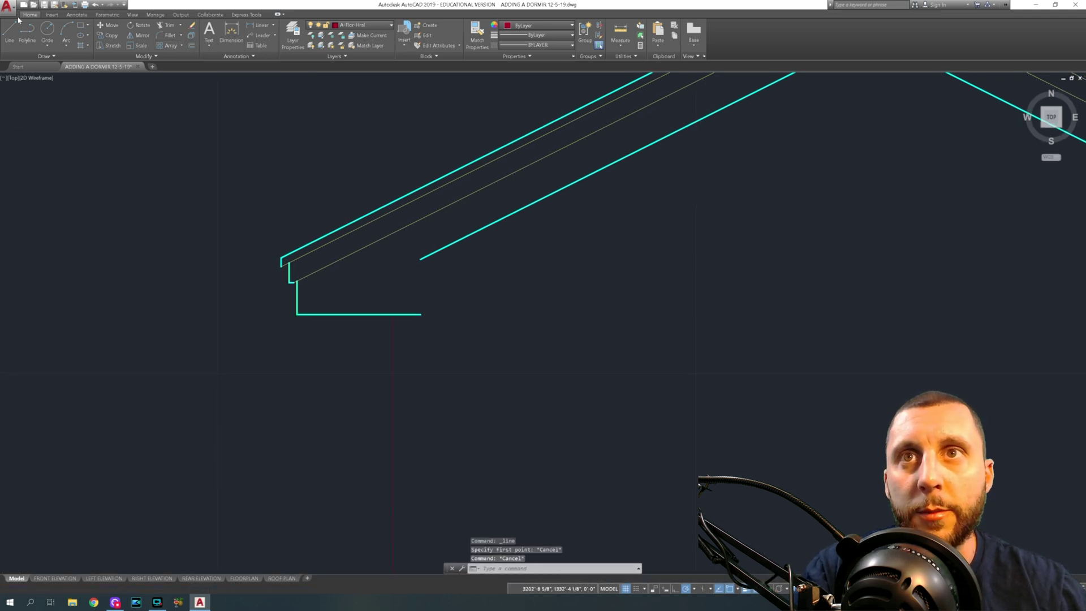
# - Draw a vertical line from the lower end of the left inner roof slope down to the end of the soffit line
pyautogui.click(9, 34)
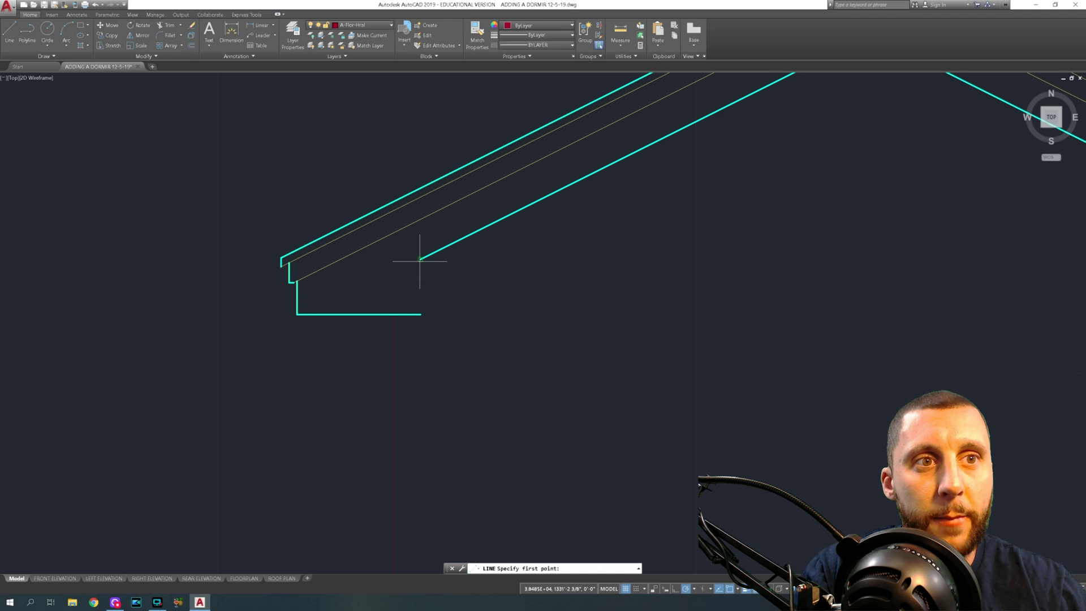
pyautogui.click(420, 260)
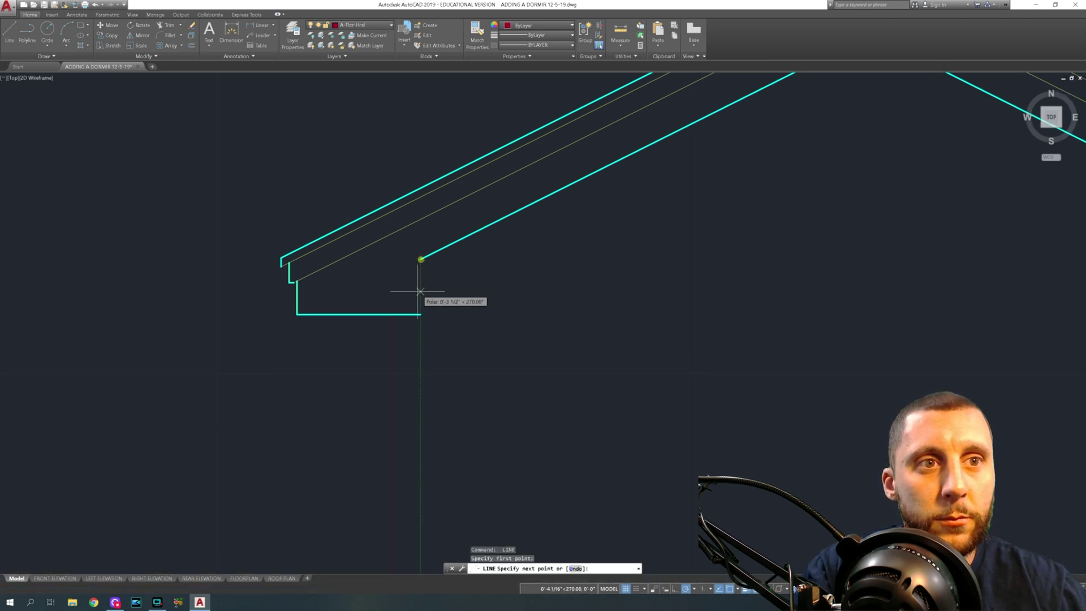
pyautogui.click(420, 315)
pyautogui.press('Escape')
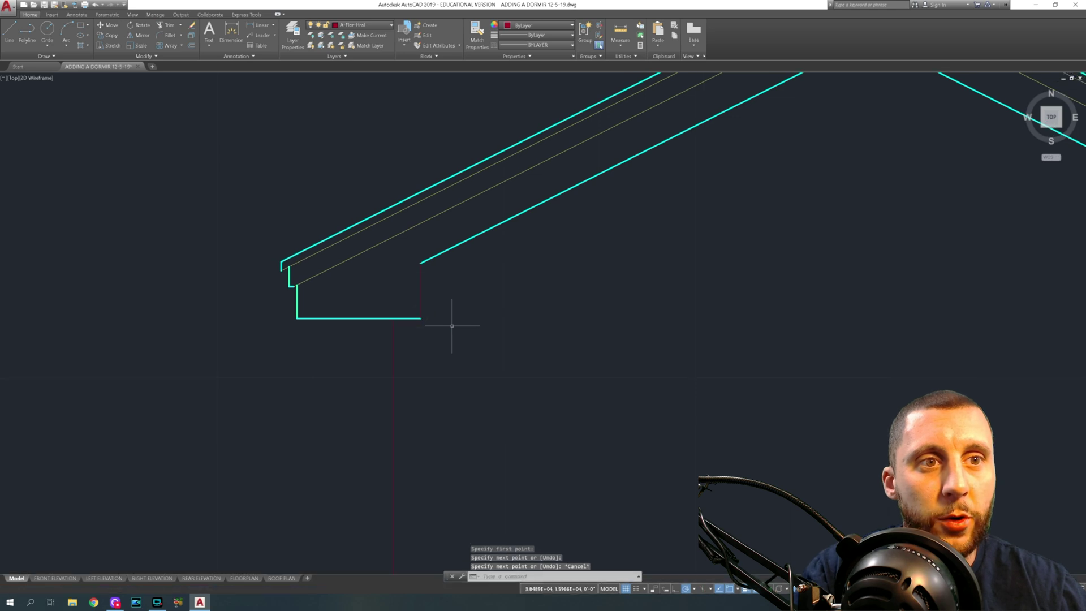
# - Draw the left inner wall line from the end of the soffit straight down to the dormer's base line
pyautogui.press('Return')
pyautogui.click(422, 316)
pyautogui.scroll(-3, 422, 315)
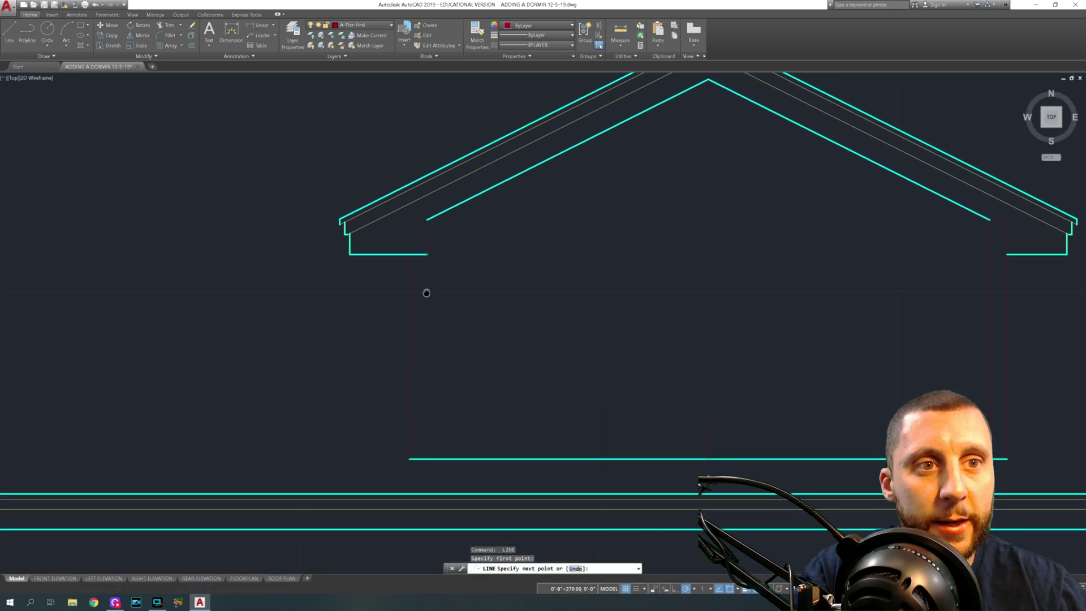
pyautogui.click(427, 457)
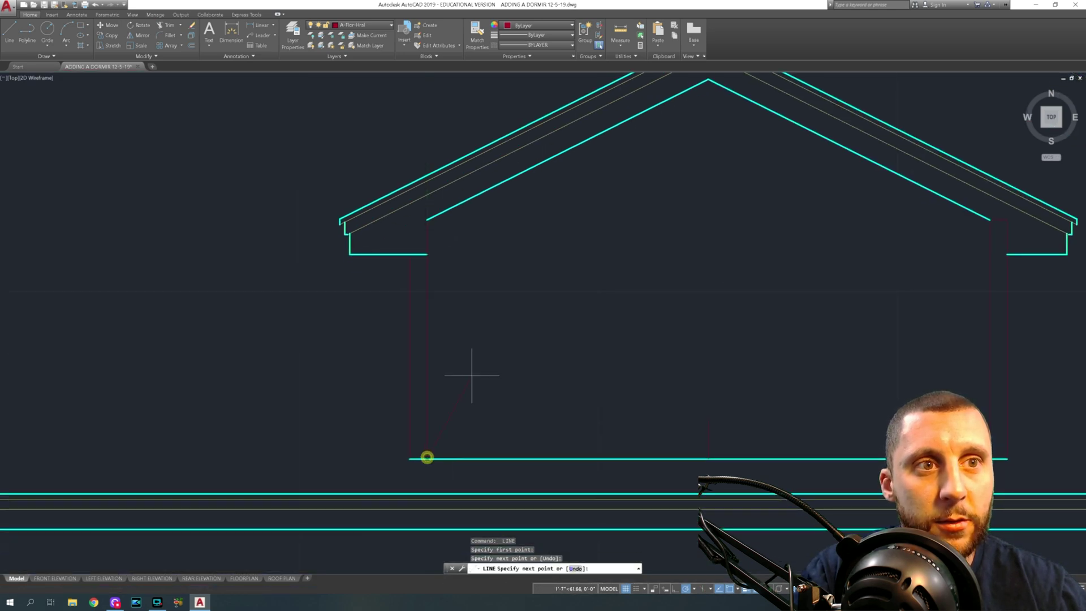
pyautogui.press('Escape')
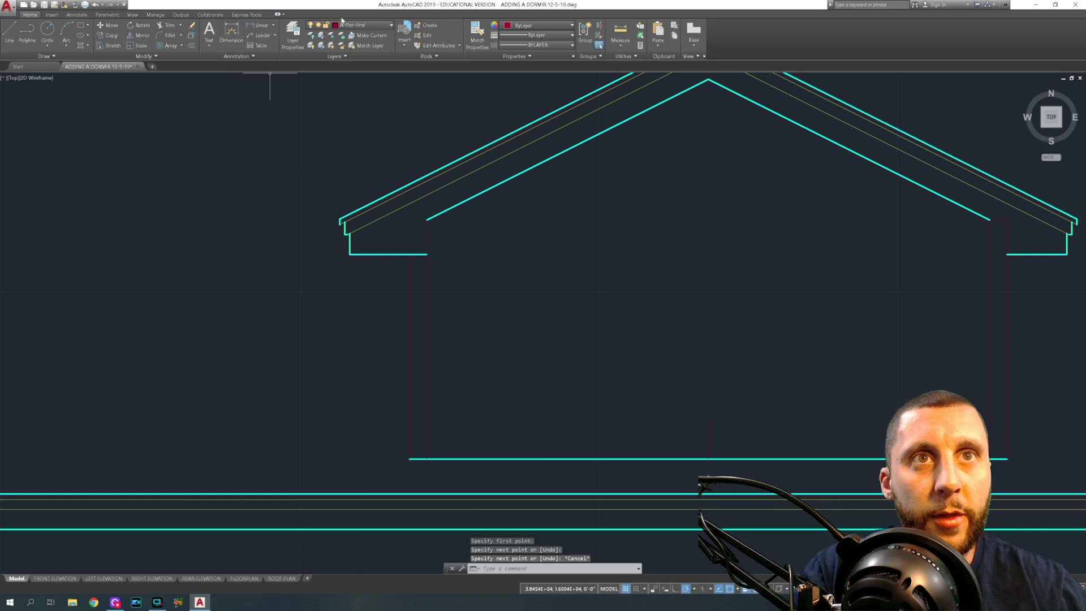
# - Match the left inner wall line's properties to the thin roof trim line
pyautogui.click(477, 34)
pyautogui.click(472, 173)
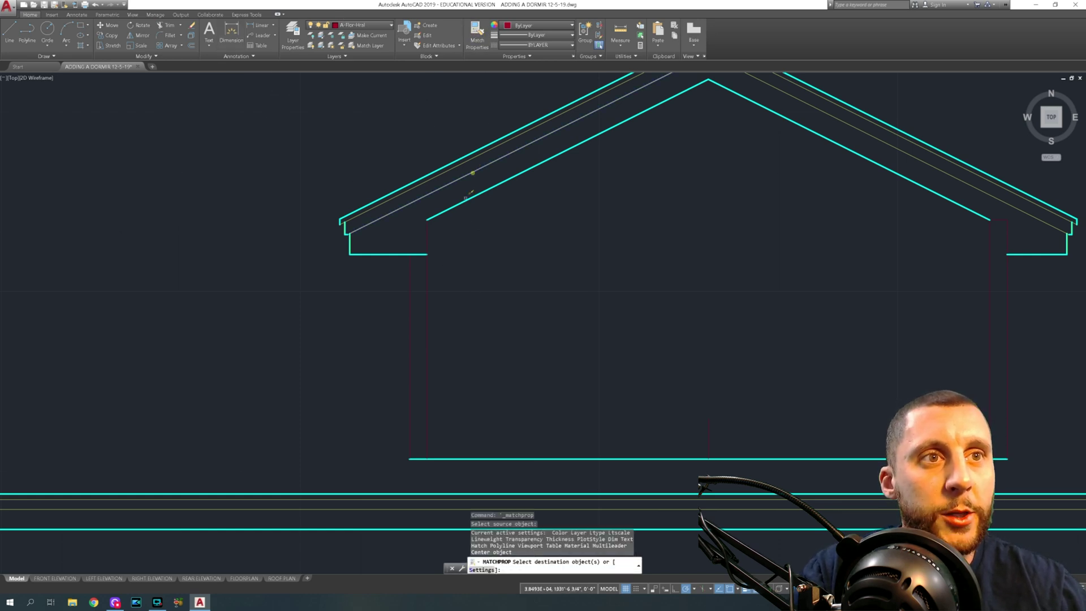
pyautogui.click(427, 287)
pyautogui.press('space')
# - Match the left eave return line and both outer dormer wall lines to the properties of the heavy inner roof slope line
pyautogui.press('space')
pyautogui.click(448, 210)
pyautogui.click(447, 210)
pyautogui.click(427, 233)
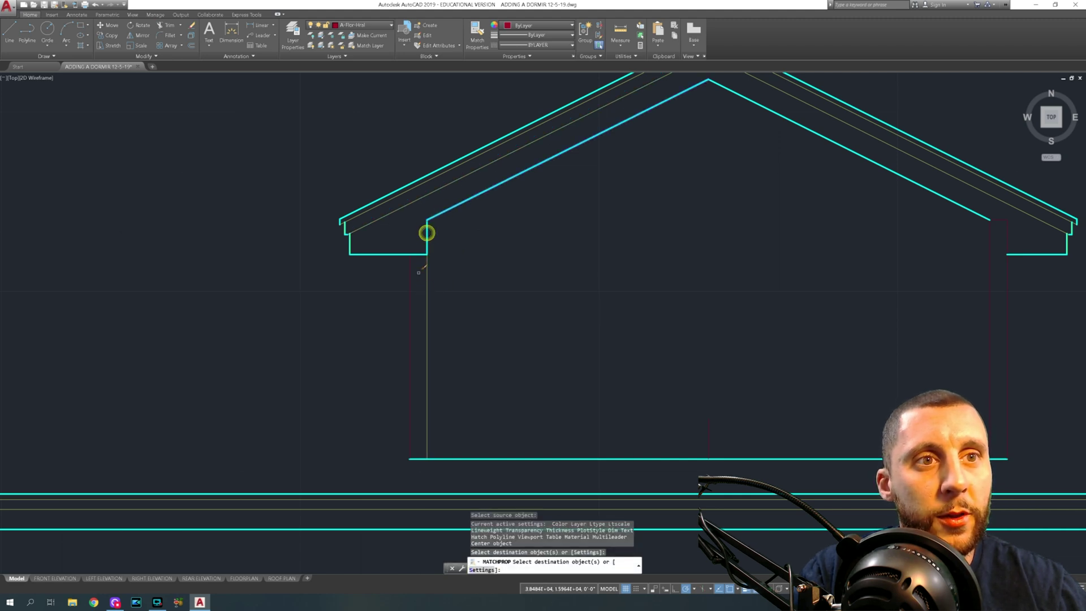
pyautogui.click(419, 273)
pyautogui.click(399, 289)
pyautogui.scroll(-2, 469, 275)
pyautogui.moveTo(524, 285); pyautogui.dragTo(256, 262, button='middle')
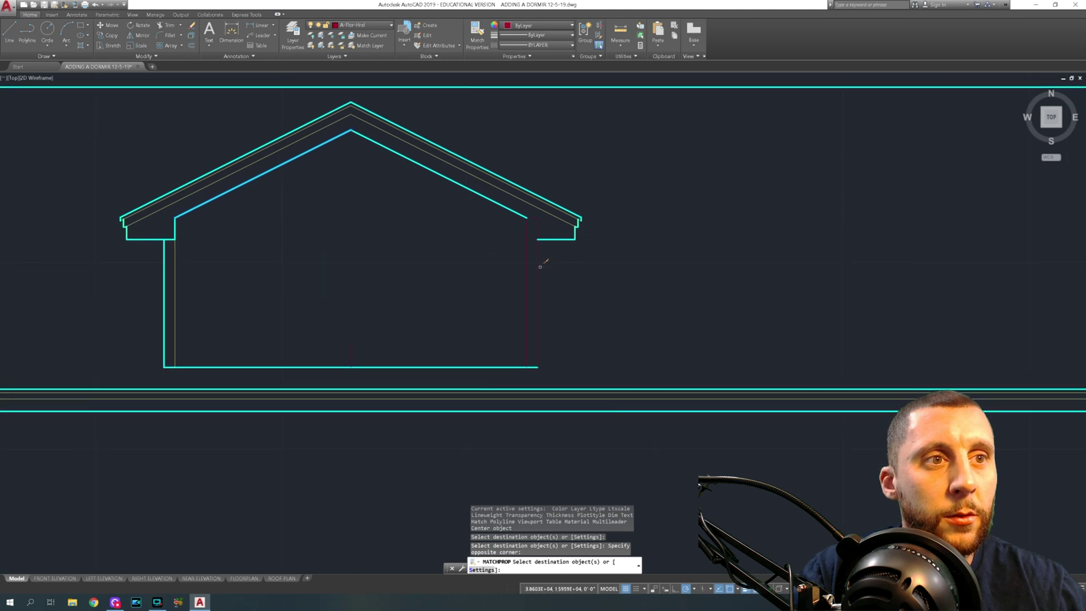
pyautogui.click(539, 267)
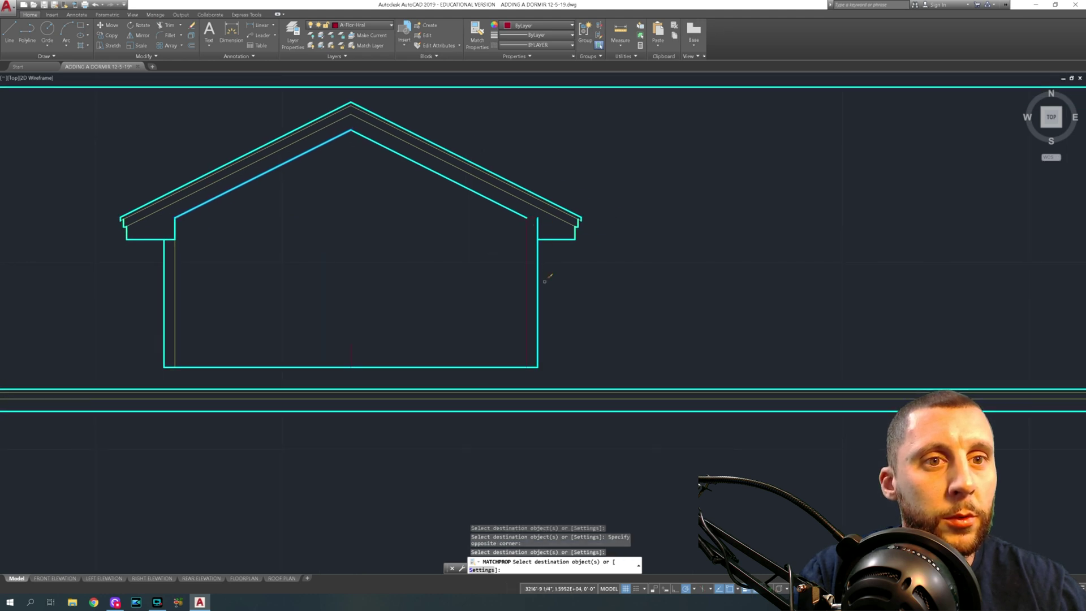
pyautogui.press('Escape')
# - Erase the short line joining the tops of the dormer's right wall lines and trim the outer wall line above the soffit
pyautogui.scroll(5, 539, 215)
pyautogui.click(532, 215)
pyautogui.click(519, 262)
pyautogui.press('Delete')
pyautogui.write('tr')
pyautogui.press('Return')
pyautogui.press('Return')
pyautogui.click(559, 249)
pyautogui.click(533, 263)
pyautogui.press('Escape')
# - Extend the dormer's right soffit line to the inner wall line
pyautogui.write('ex')
pyautogui.press('Return')
pyautogui.press('Return')
pyautogui.click(588, 294)
pyautogui.click(573, 331)
pyautogui.press('Escape')
# - Trim the dormer's right inner wall line between the roof slope and the soffit
pyautogui.write('tr')
pyautogui.press('Return')
pyautogui.press('Return')
pyautogui.click(521, 266)
pyautogui.click(469, 280)
# - Draw a vertical line from the right soffit's inner end up to the roof slope and match it to the heavy soffit line
pyautogui.click(9, 31)
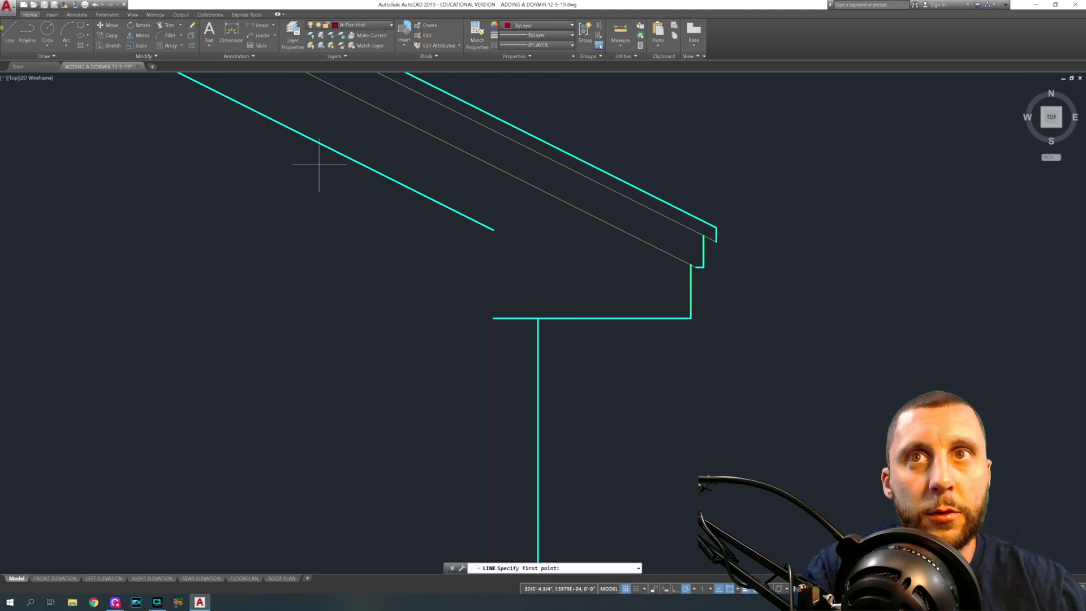
pyautogui.click(494, 318)
pyautogui.press('Escape')
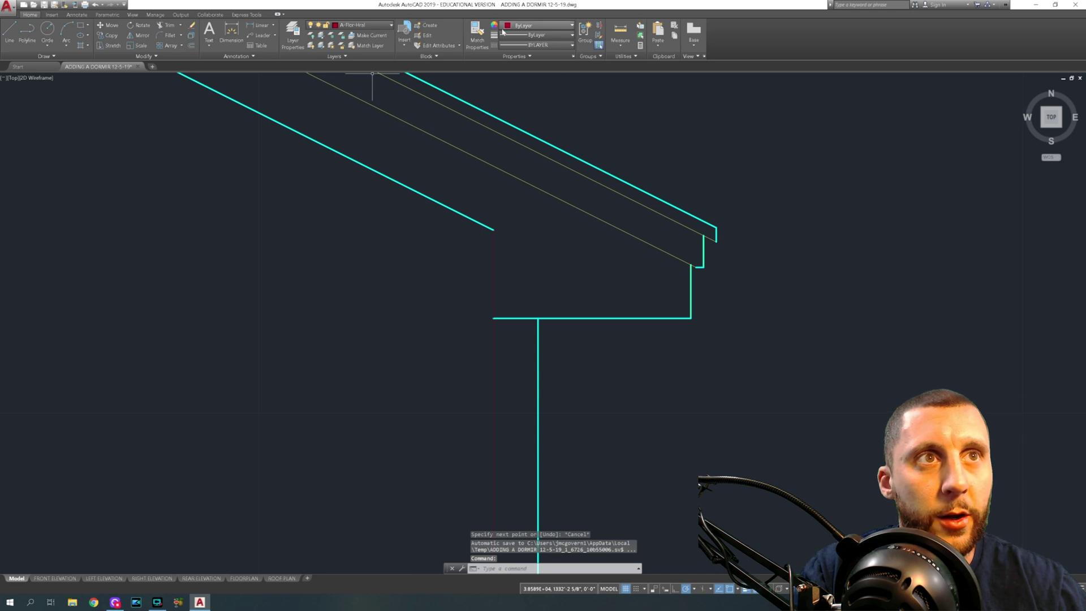
pyautogui.click(478, 37)
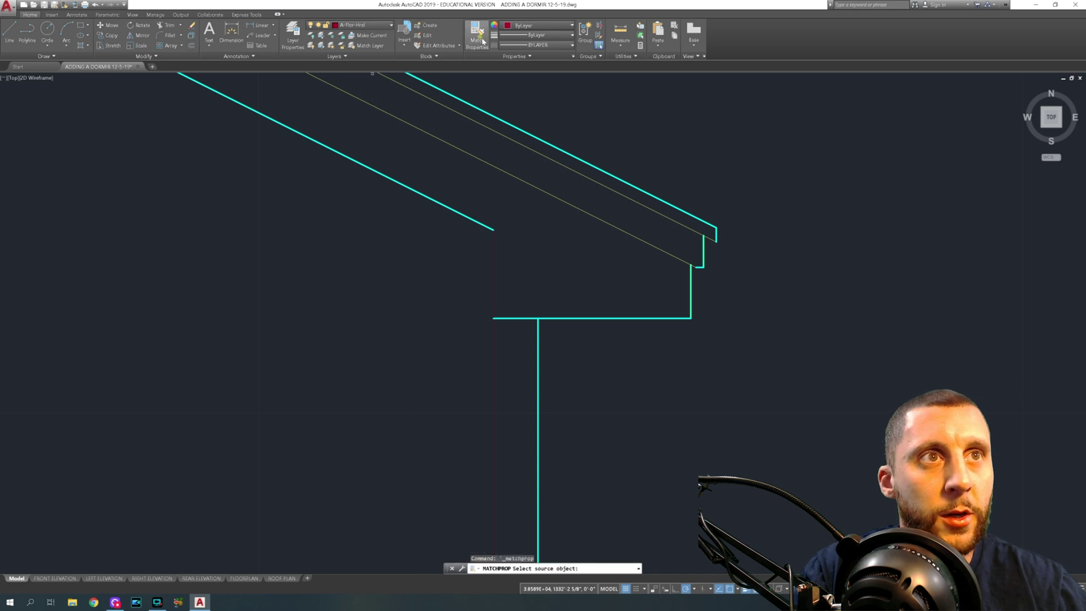
pyautogui.click(525, 318)
pyautogui.moveTo(504, 264); pyautogui.dragTo(482, 285)
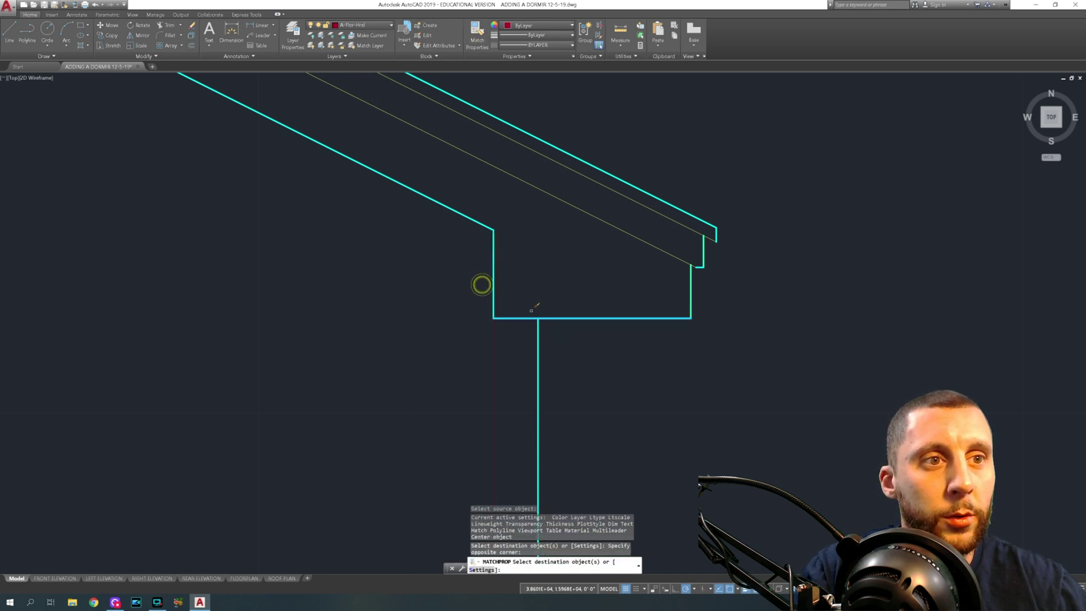
pyautogui.press('space')
# - Match the dormer's right inner wall line to the properties of the thin roof trim line
pyautogui.press('space')
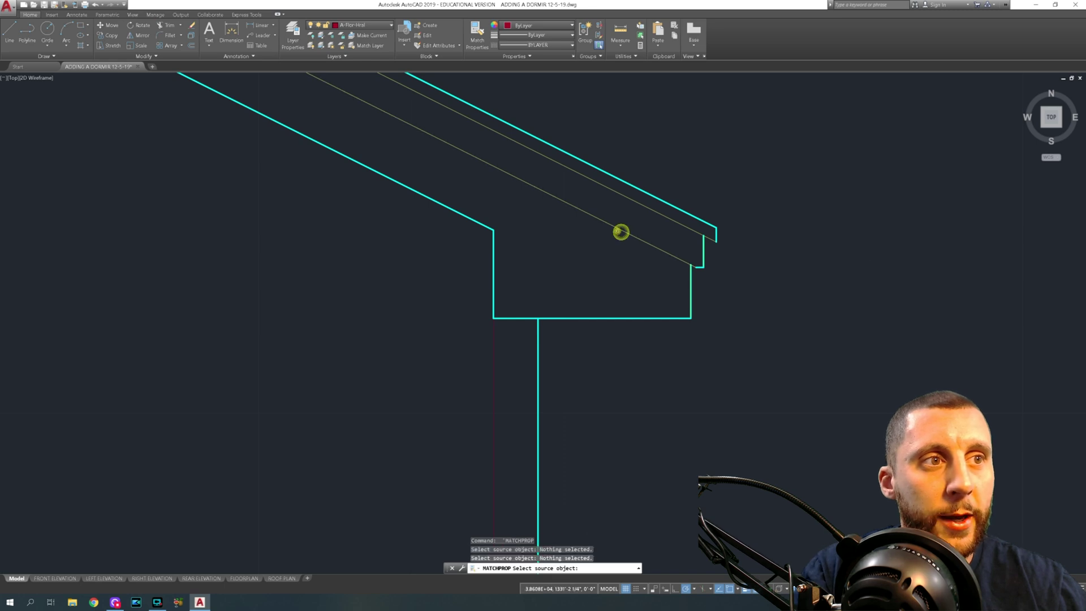
pyautogui.click(619, 230)
pyautogui.press('space')
pyautogui.click(632, 236)
pyautogui.click(515, 338)
pyautogui.click(465, 367)
pyautogui.scroll(-6, 504, 306)
pyautogui.moveTo(505, 329); pyautogui.dragTo(648, 267, button='middle')
pyautogui.press('Escape')
pyautogui.moveTo(595, 294); pyautogui.dragTo(659, 308, button='middle')
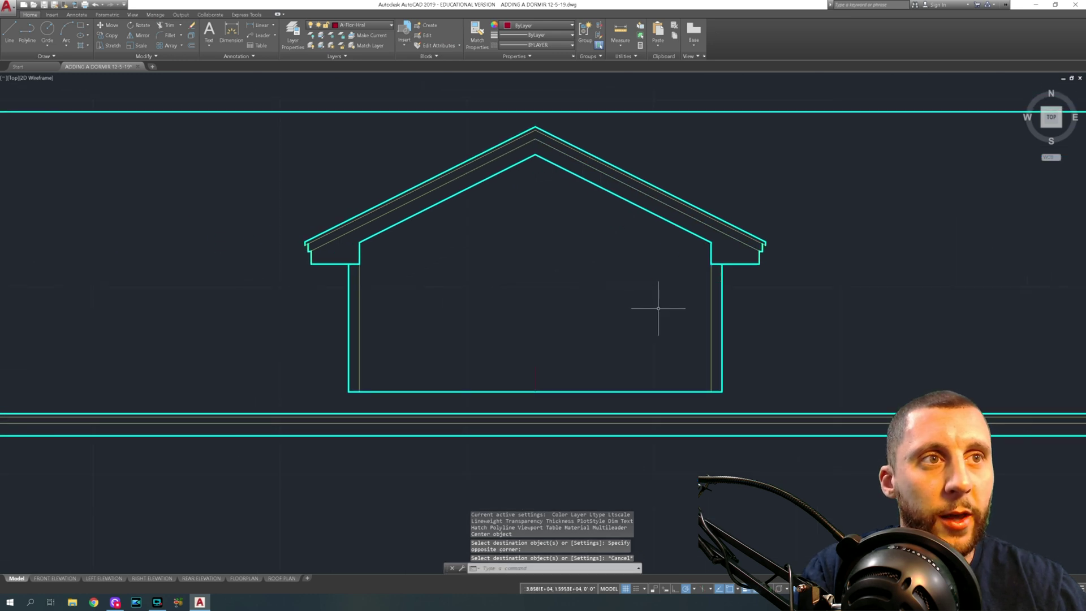
# - Copy the TW2032 window from the finished example dormer, by its bottom midpoint, to the top of the new dormer's short reference line
pyautogui.scroll(-9, 623, 298)
pyautogui.moveTo(627, 270); pyautogui.dragTo(589, 213, button='middle')
pyautogui.scroll(6, 575, 348)
pyautogui.scroll(4, 575, 347)
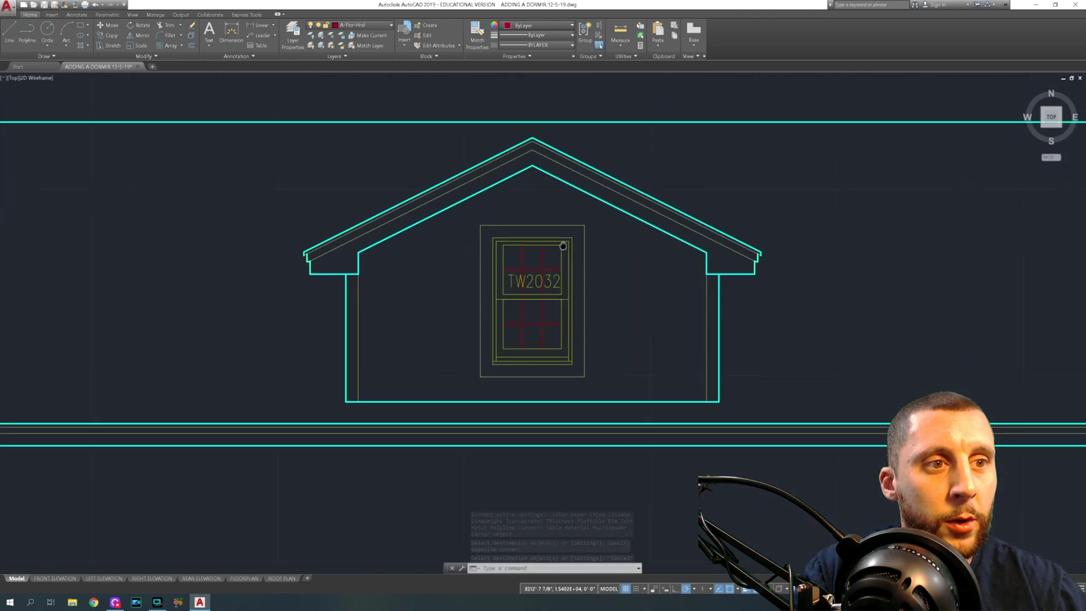
pyautogui.click(473, 212)
pyautogui.click(604, 356)
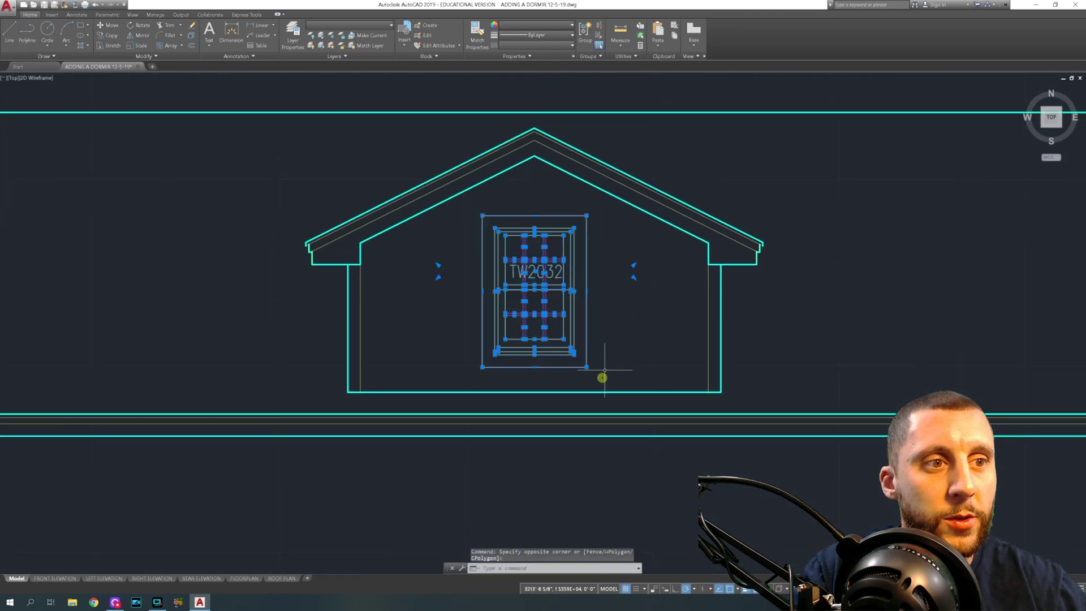
pyautogui.write('COPY')
pyautogui.press('Return')
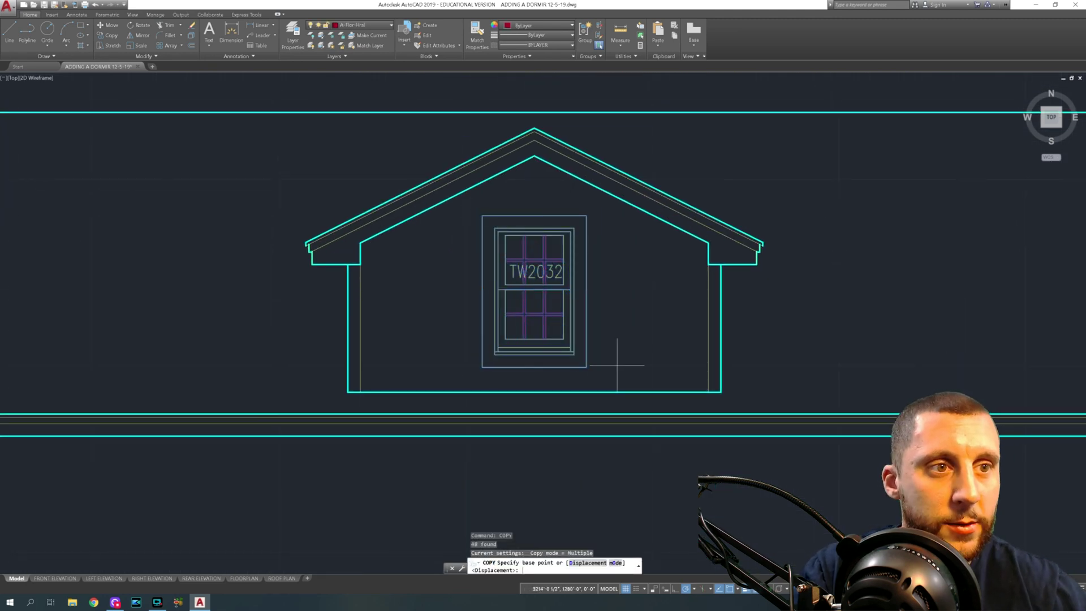
pyautogui.click(535, 367)
pyautogui.scroll(-5, 535, 367)
pyautogui.moveTo(559, 291); pyautogui.dragTo(533, 434, button='middle')
pyautogui.moveTo(599, 226); pyautogui.dragTo(545, 395, button='middle')
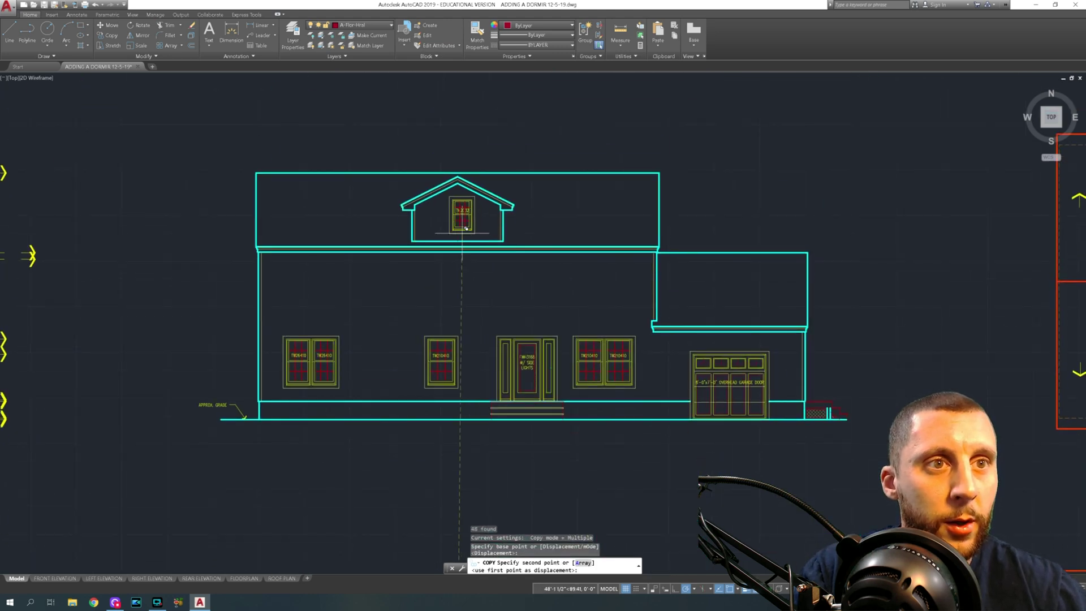
pyautogui.scroll(6, 460, 233)
pyautogui.click(449, 247)
# - Finish copying the window and erase the short vertical reference line beneath it
pyautogui.scroll(-3, 454, 247)
pyautogui.moveTo(454, 248); pyautogui.dragTo(474, 284, button='middle')
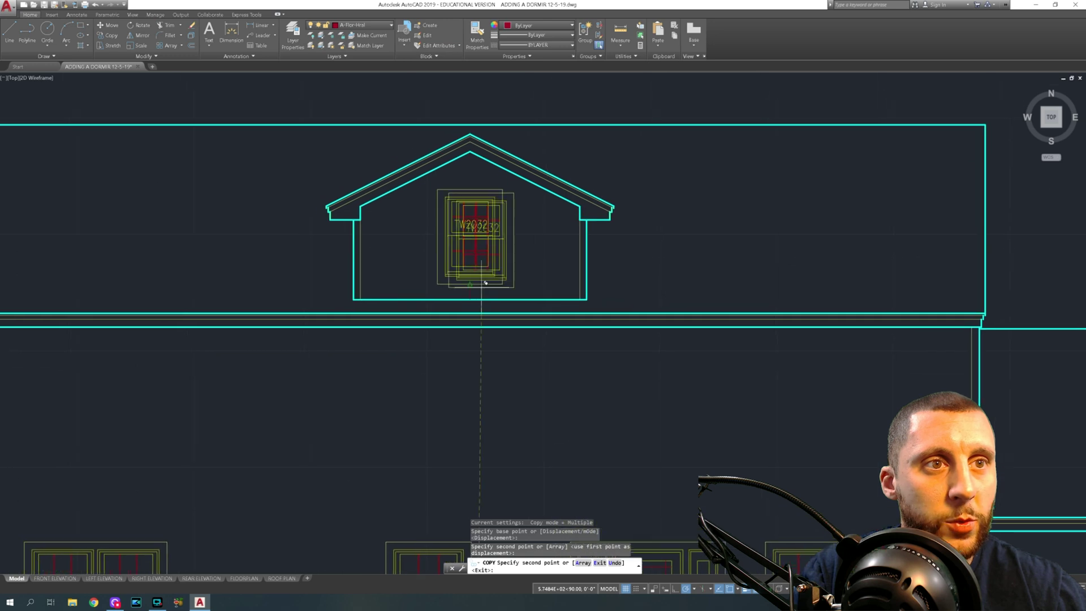
pyautogui.press('Escape')
pyautogui.click(476, 288)
pyautogui.click(461, 295)
pyautogui.press('Delete')
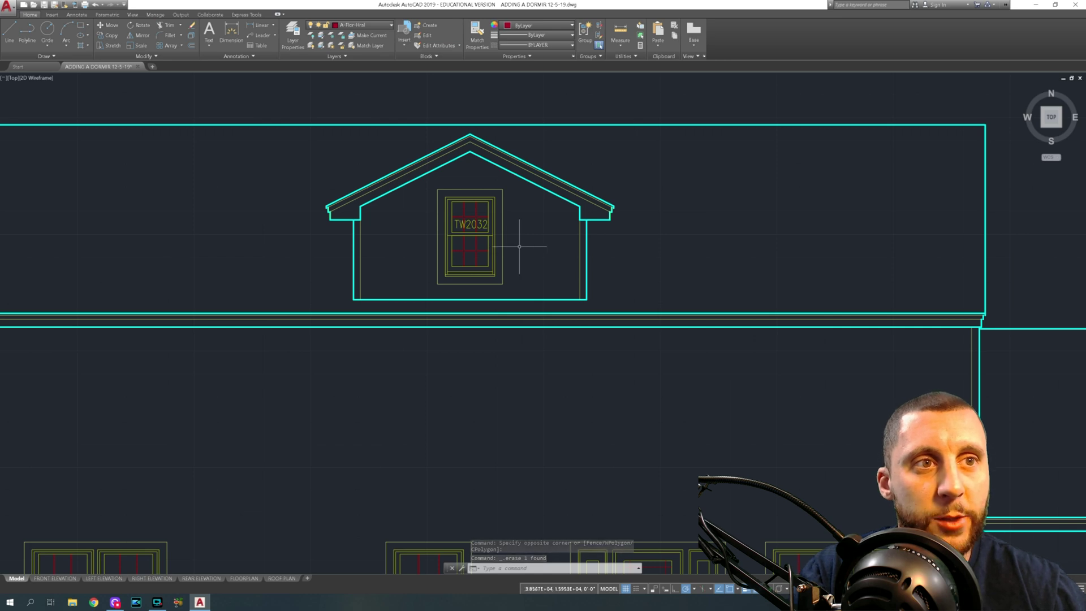
pyautogui.scroll(-5, 520, 246)
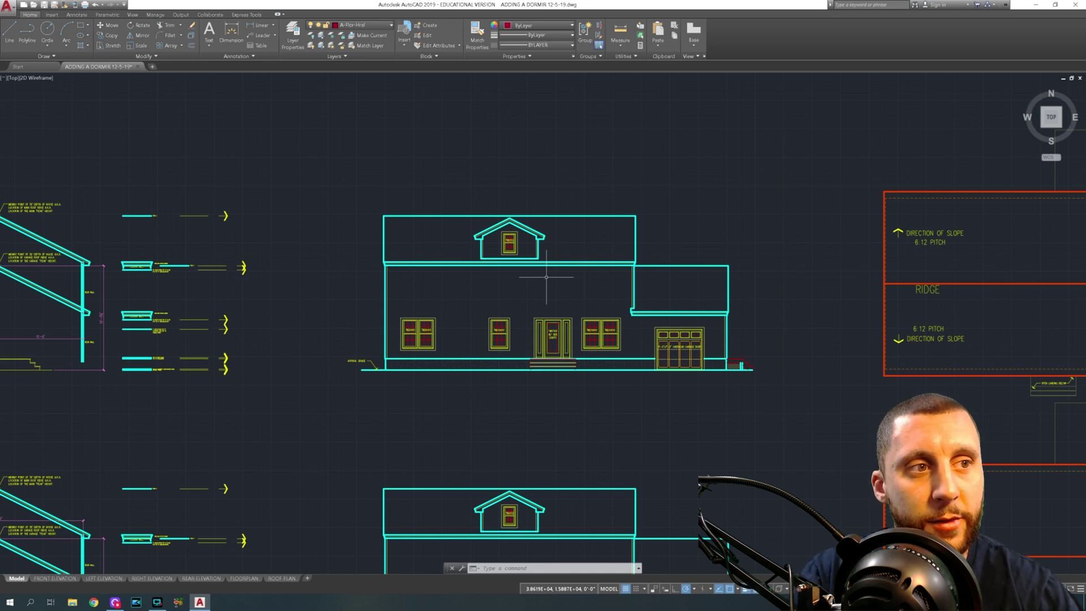
pyautogui.moveTo(470, 280); pyautogui.dragTo(720, 283, button='middle')
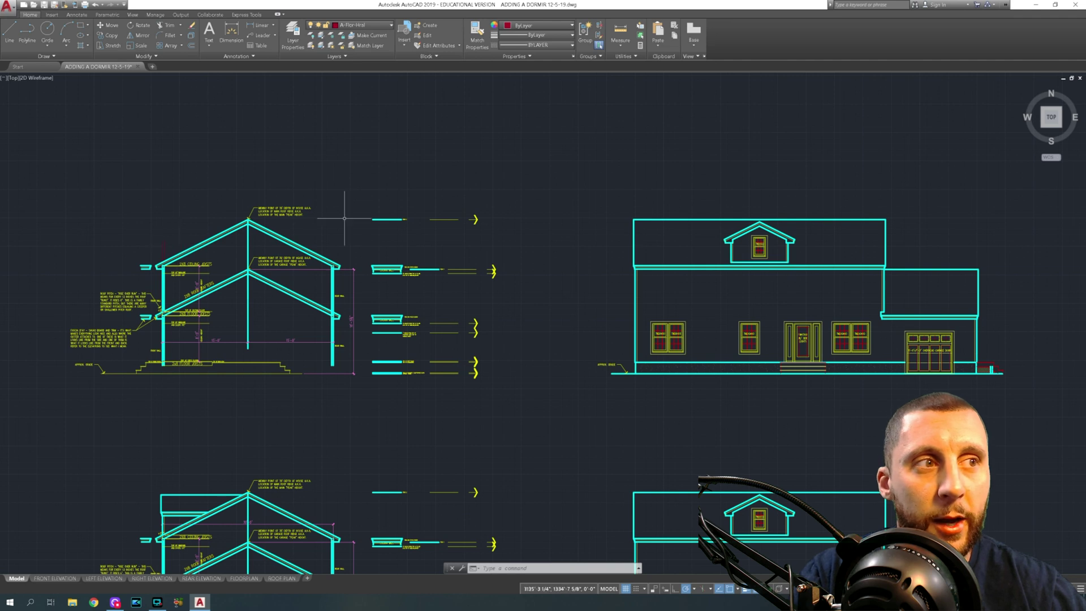
# - Draw a horizontal construction line through the new dormer's peak on the front elevation, reaching across the house section
pyautogui.scroll(8, 776, 216)
pyautogui.write('xline')
pyautogui.press('Return')
pyautogui.click(673, 234)
pyautogui.click(650, 233)
pyautogui.scroll(-8, 650, 233)
pyautogui.moveTo(177, 268); pyautogui.dragTo(599, 307, button='middle')
pyautogui.press('Escape')
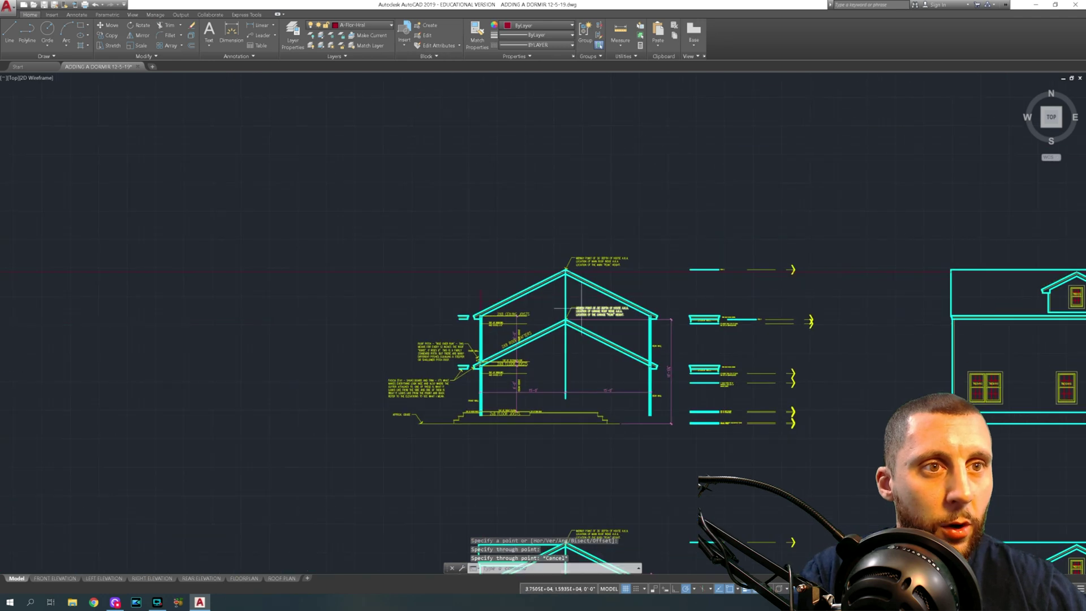
# - Trim the dormer peak construction line where it runs past the section's front main roof slope toward the front elevation
pyautogui.scroll(6, 494, 285)
pyautogui.write('tr')
pyautogui.press('Return')
pyautogui.click(759, 234)
pyautogui.press('Return')
pyautogui.click(871, 235)
pyautogui.click(860, 224)
pyautogui.press('Escape')
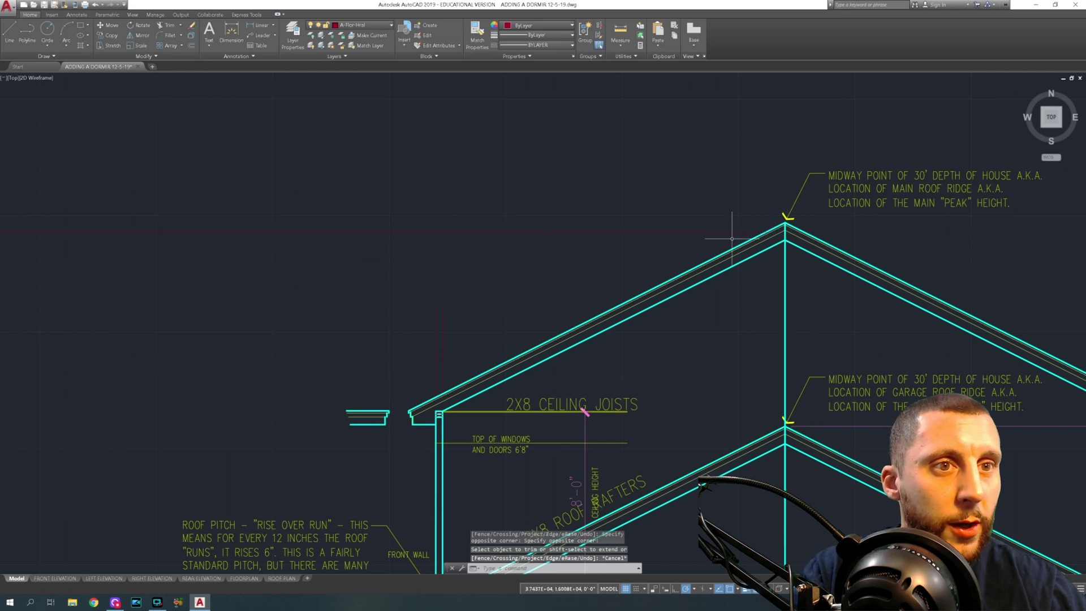
pyautogui.moveTo(482, 306); pyautogui.dragTo(497, 286, button='middle')
pyautogui.write('ex')
pyautogui.press('Return')
pyautogui.press('Return')
pyautogui.press('Escape')
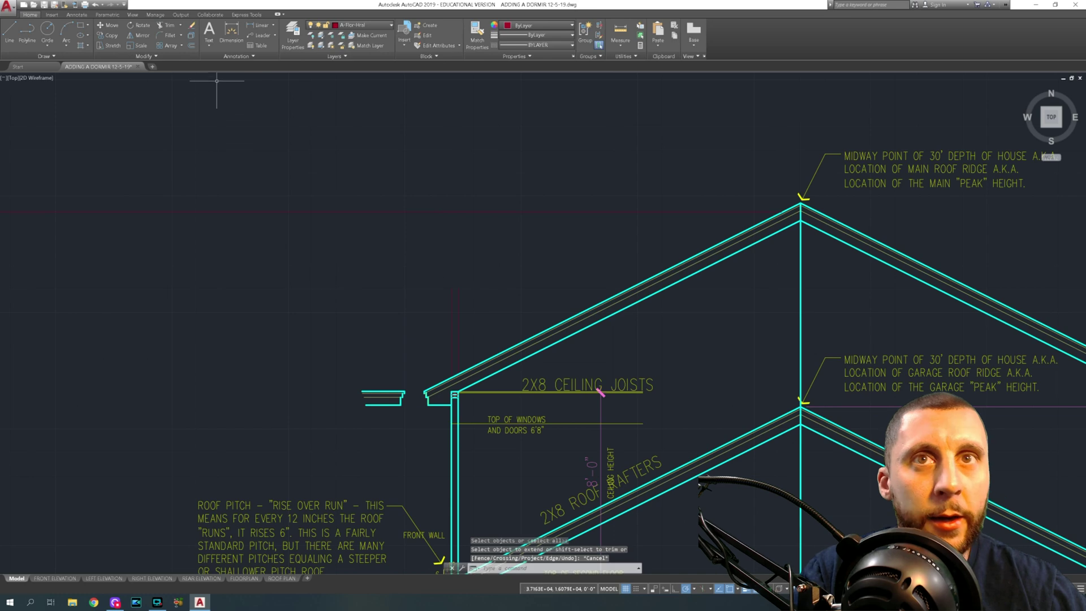
pyautogui.click(8, 31)
pyautogui.press('Escape')
# - Draw a horizontal construction line through the upper outer tip of the front elevation dormer's left eave, reaching across the section
pyautogui.scroll(-8, 436, 265)
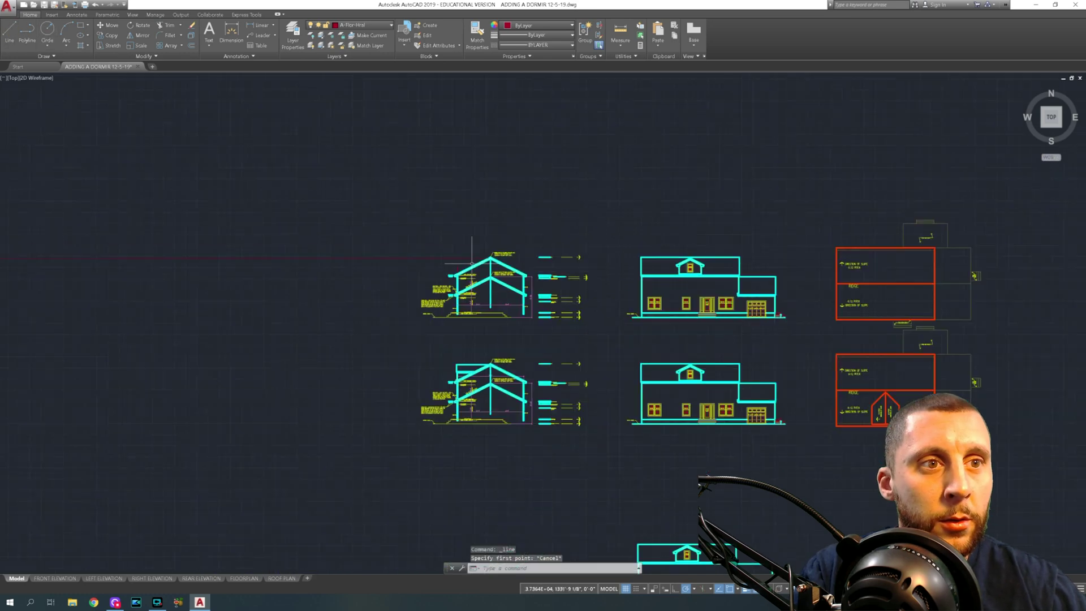
pyautogui.scroll(8, 402, 277)
pyautogui.scroll(6, 401, 278)
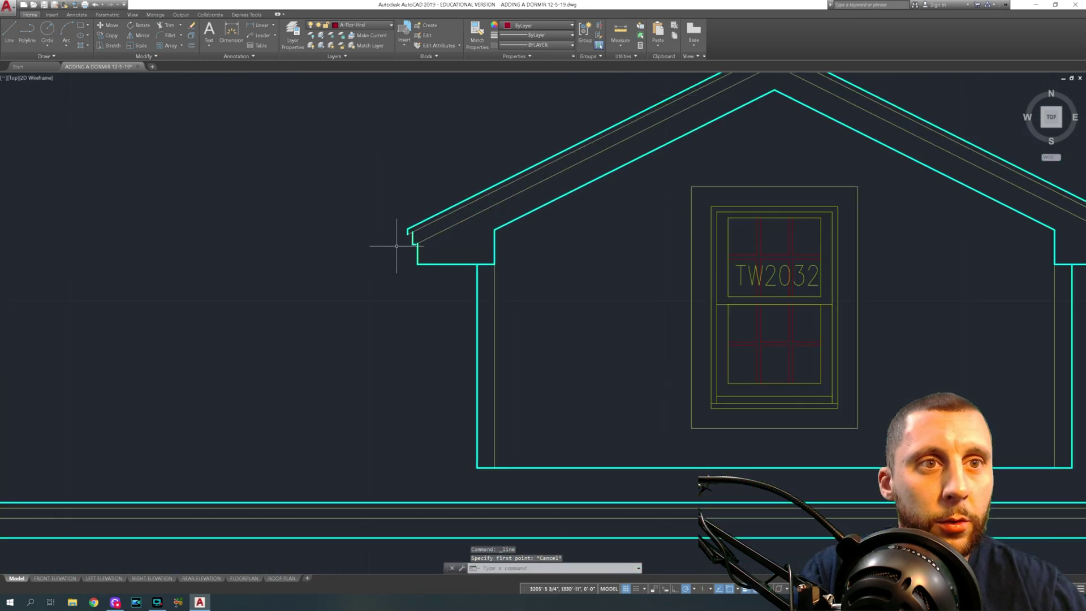
pyautogui.write('xline')
pyautogui.press('Return')
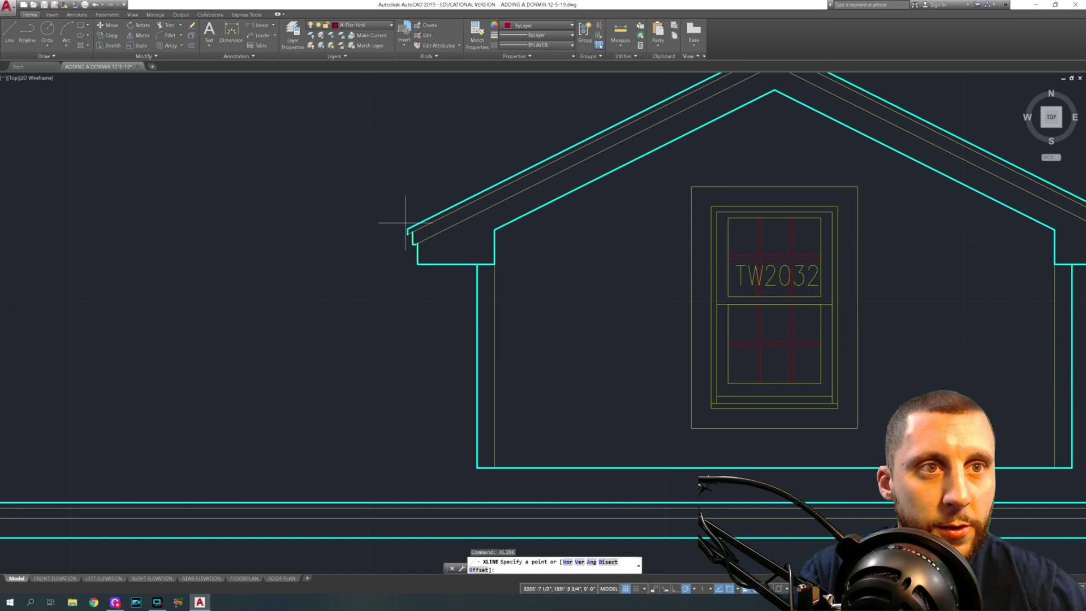
pyautogui.click(408, 228)
pyautogui.click(393, 228)
pyautogui.press('Return')
pyautogui.moveTo(392, 223); pyautogui.dragTo(392, 228, button='middle')
pyautogui.scroll(-6, 393, 228)
pyautogui.moveTo(320, 275); pyautogui.dragTo(882, 317, button='middle')
pyautogui.moveTo(435, 306); pyautogui.dragTo(836, 264, button='middle')
pyautogui.moveTo(373, 272); pyautogui.dragTo(828, 262, button='middle')
pyautogui.scroll(4, 386, 225)
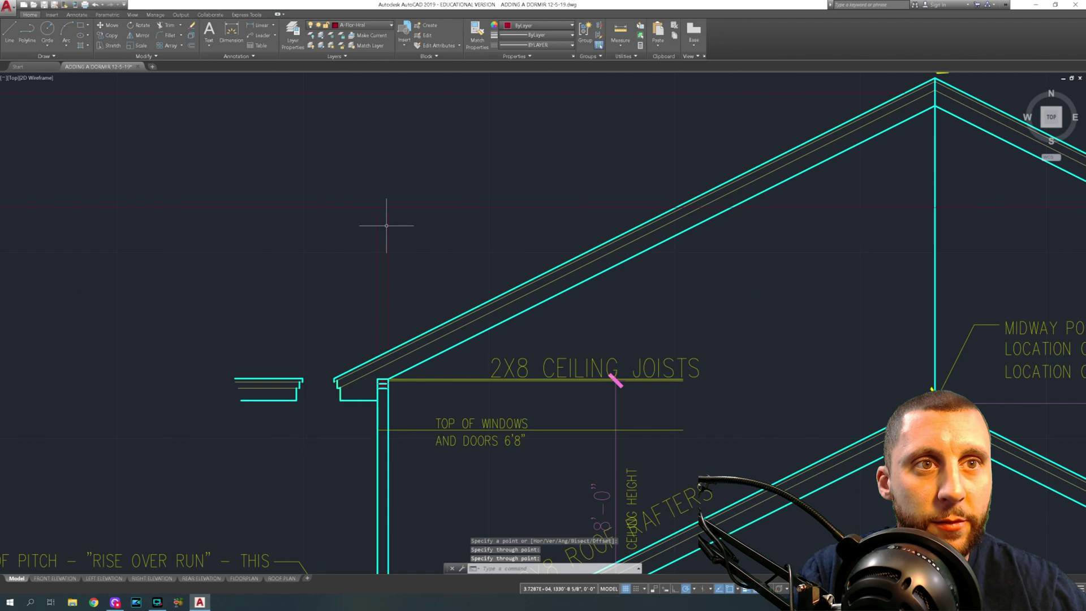
# - Stretch the dormer's outer front wall line in the section up to the dormer peak construction line
pyautogui.press('Escape')
pyautogui.click(383, 213)
pyautogui.click(374, 217)
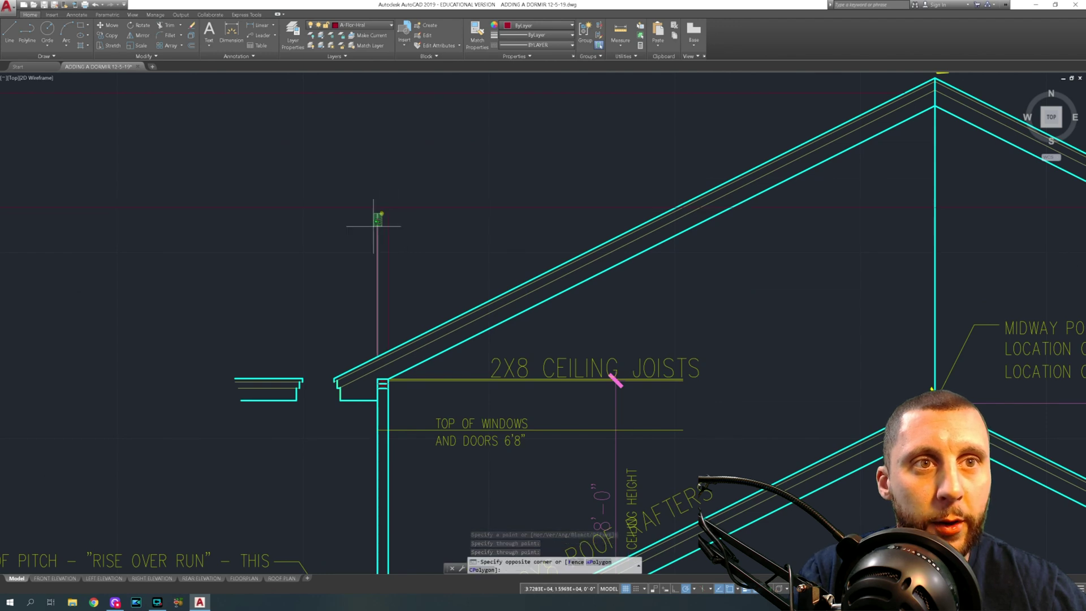
pyautogui.click(378, 214)
pyautogui.press('Escape')
# - Trim the dormer's peak and eave construction lines back to the outer front wall line in the section
pyautogui.write('tr')
pyautogui.press('Return')
pyautogui.click(377, 168)
pyautogui.click(377, 170)
pyautogui.click(378, 165)
pyautogui.press('Return')
pyautogui.click(362, 221)
pyautogui.click(337, 85)
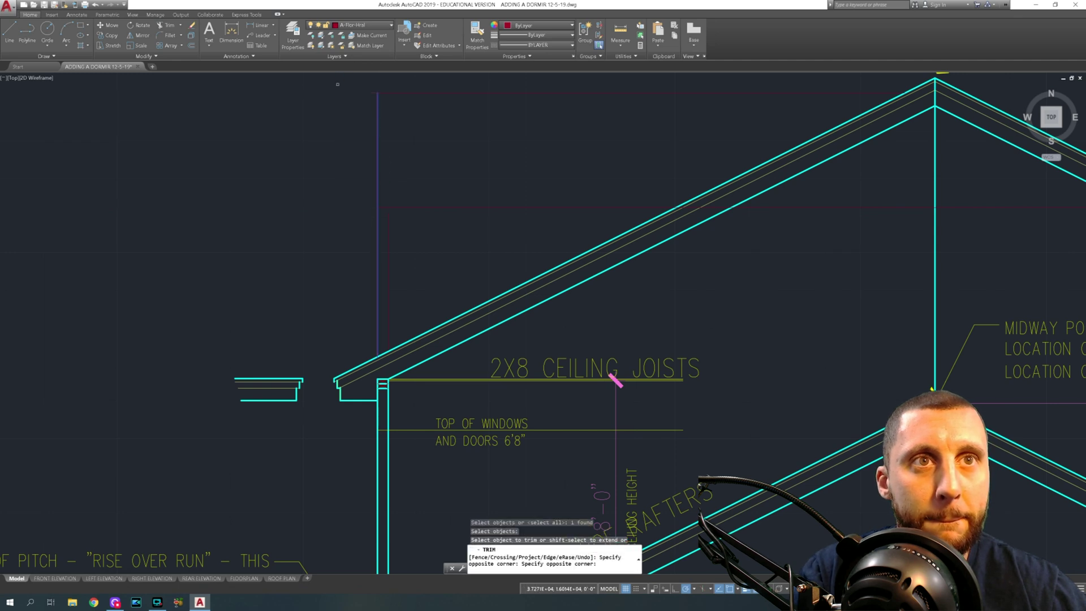
pyautogui.press('Escape')
# - Stretch the front ends of the dormer's peak and eave lines 3" outward past the front wall line
pyautogui.scroll(-2, 428, 209)
pyautogui.moveTo(428, 209); pyautogui.dragTo(439, 250, button='middle')
pyautogui.click(444, 170)
pyautogui.click(436, 190)
pyautogui.click(408, 179)
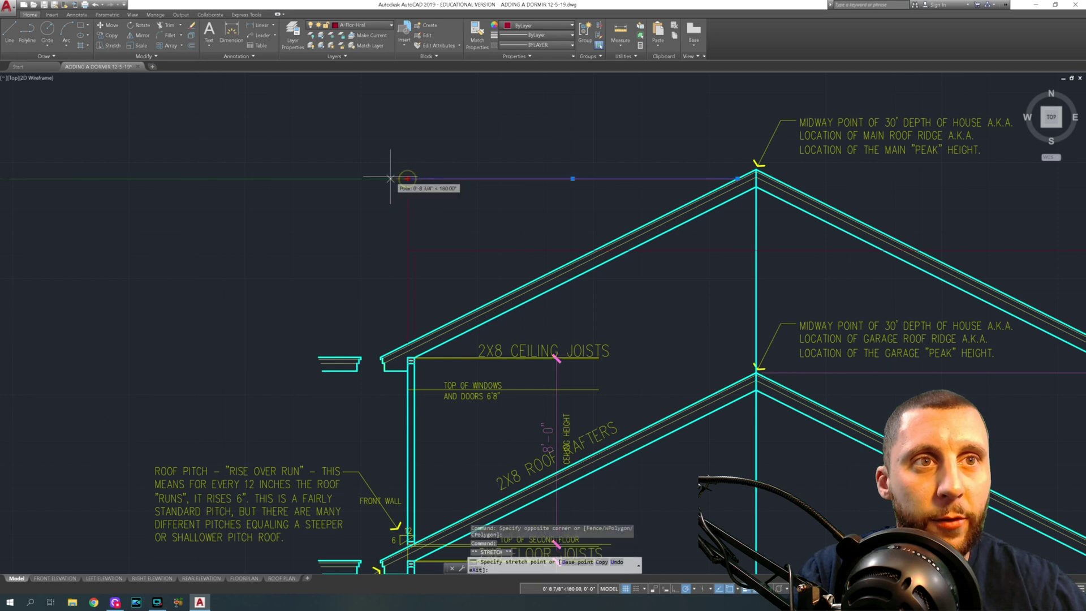
pyautogui.moveTo(402, 179); pyautogui.dragTo(402, 179, button='middle')
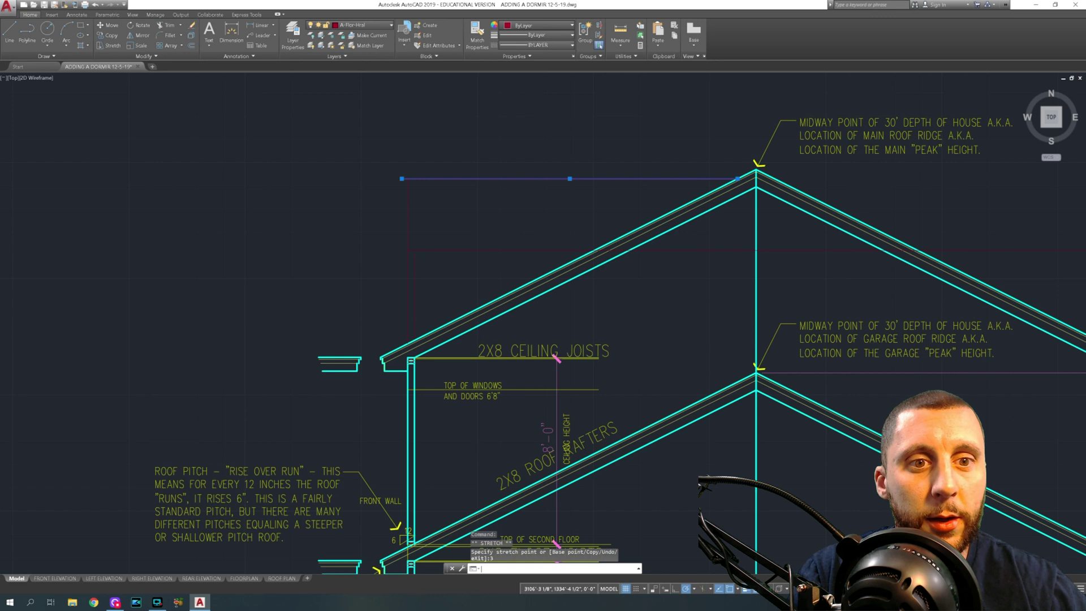
pyautogui.click(451, 236)
pyautogui.press('Escape')
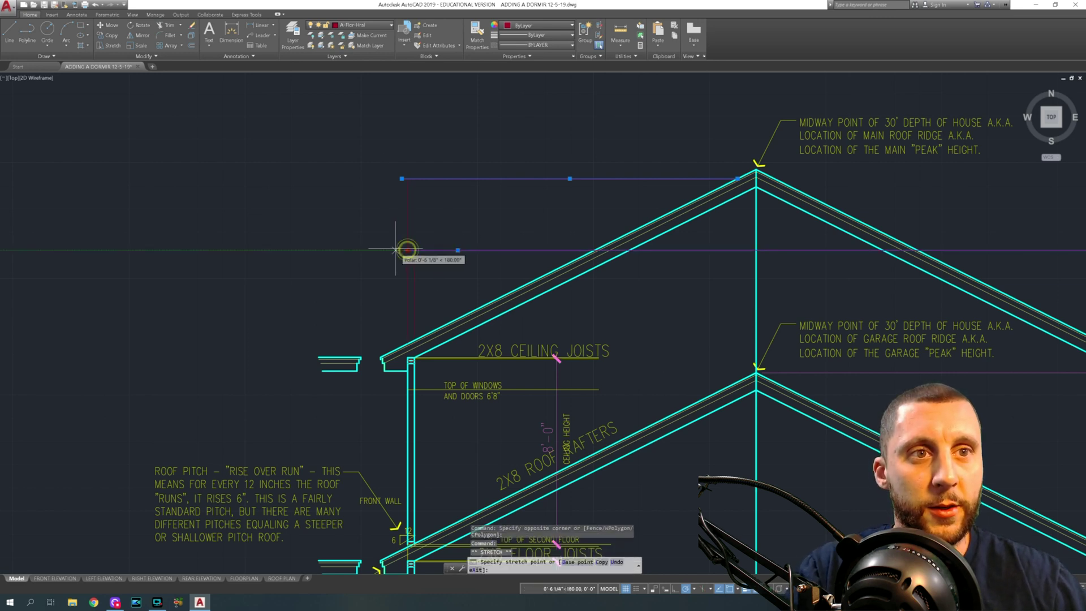
pyautogui.press('Escape')
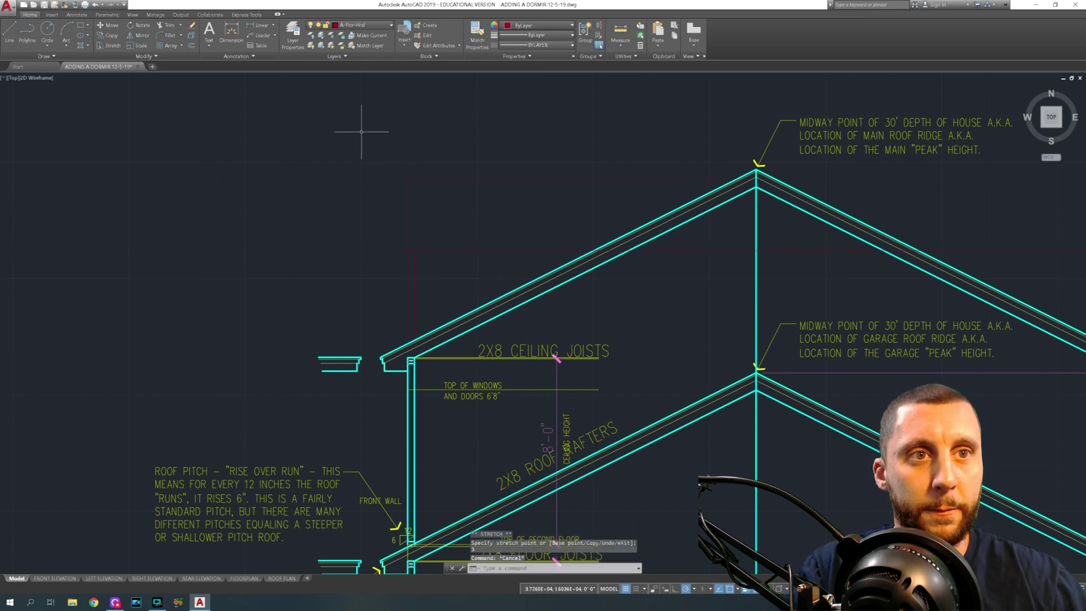
# - Draw a vertical line joining the front ends of the peak and eave lines, and trim away the wall line between them
pyautogui.click(10, 31)
pyautogui.click(402, 179)
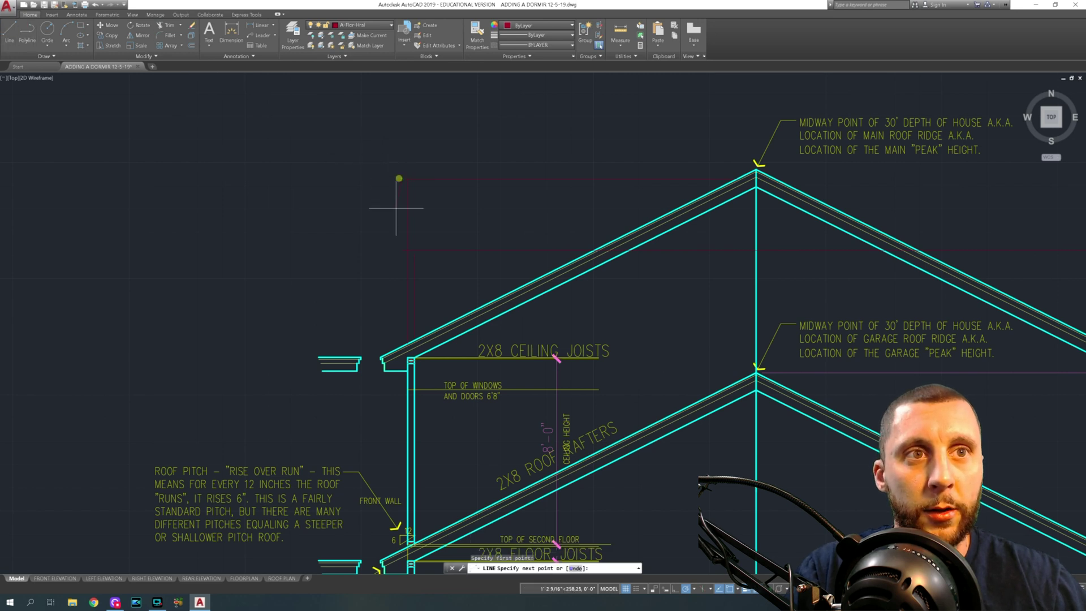
pyautogui.click(402, 251)
pyautogui.press('Escape')
pyautogui.write('tr')
pyautogui.press('space')
pyautogui.press('space')
pyautogui.click(407, 217)
pyautogui.press('Escape')
pyautogui.scroll(-2, 422, 231)
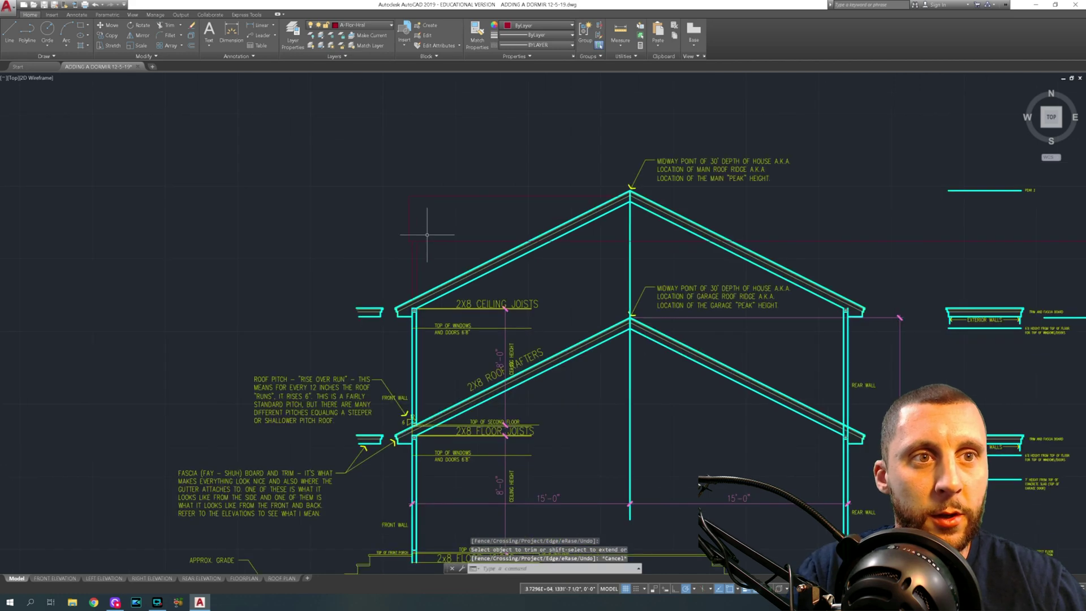
# - Copy the loose eave trim detail beside the main roof eave to the empty area above it, in front of the dormer
pyautogui.click(386, 289)
pyautogui.click(342, 325)
pyautogui.write('co')
pyautogui.press('Return')
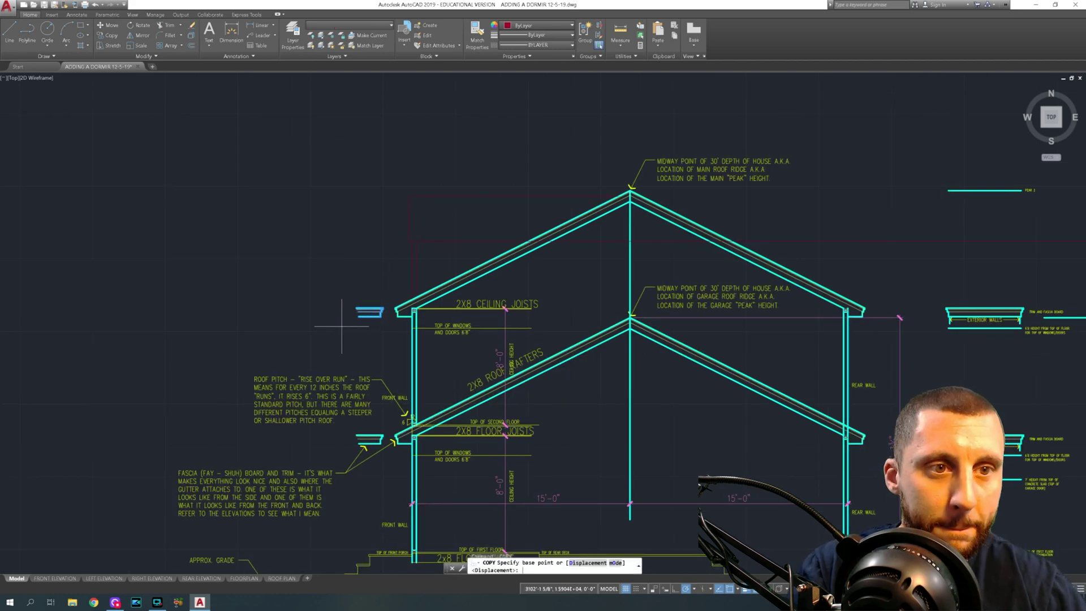
pyautogui.click(337, 317)
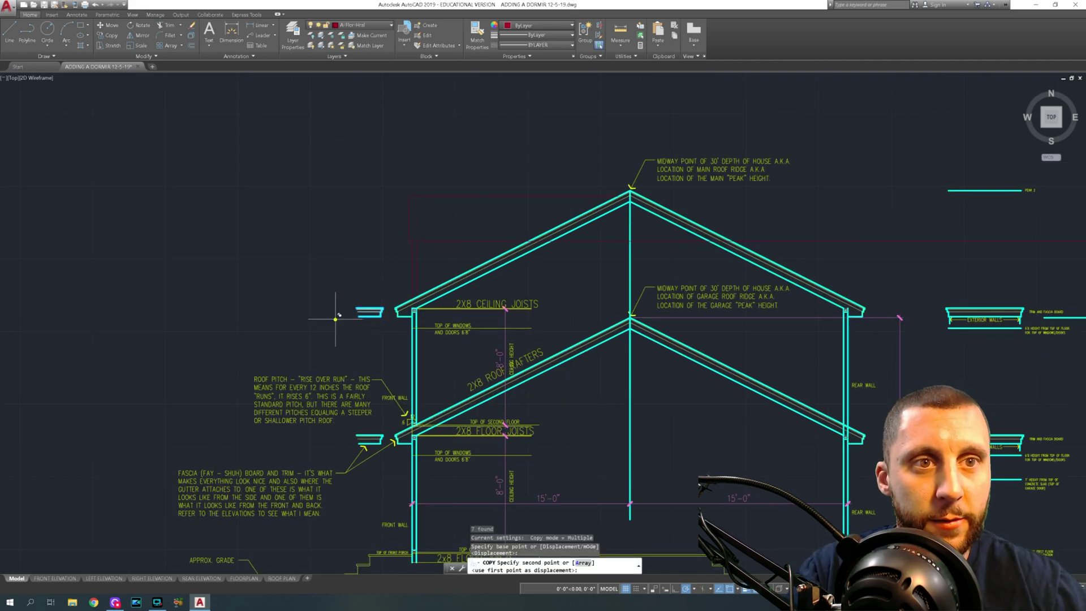
pyautogui.click(303, 260)
pyautogui.press('Escape')
# - Mirror the copied eave detail about a vertical axis, keeping the source, and erase the unmirrored copy
pyautogui.click(371, 232)
pyautogui.click(304, 271)
pyautogui.write('mi')
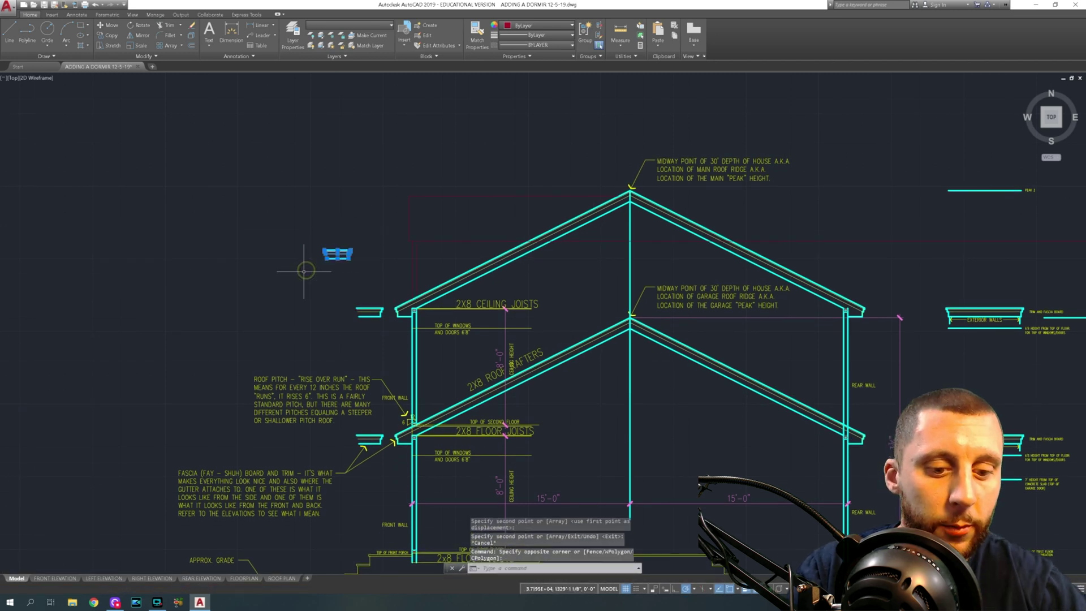
pyautogui.press('Return')
pyautogui.click(299, 271)
pyautogui.click(298, 235)
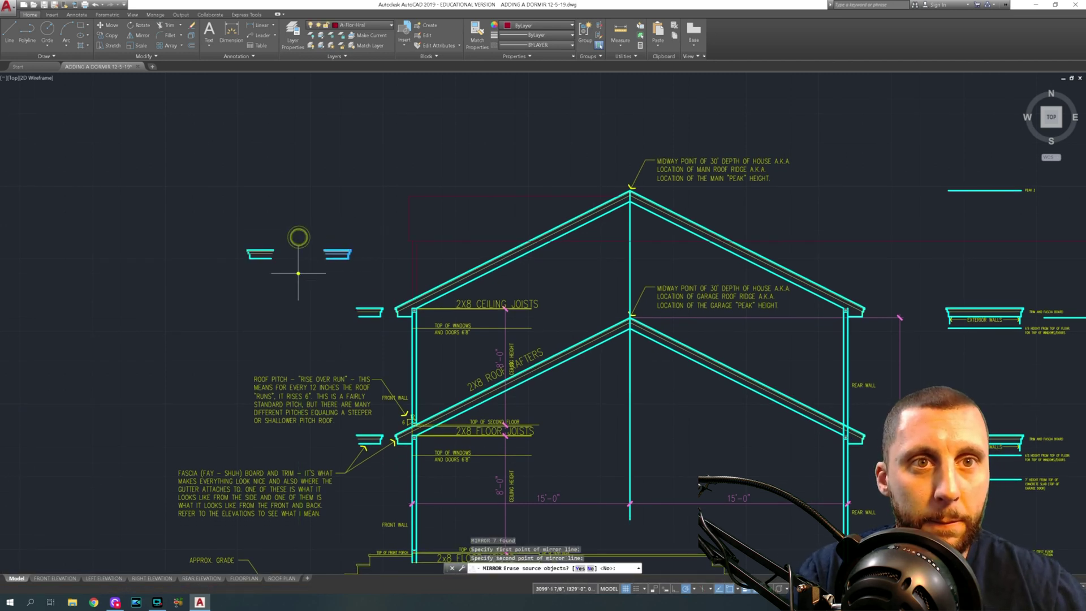
pyautogui.write('no')
pyautogui.press('Return')
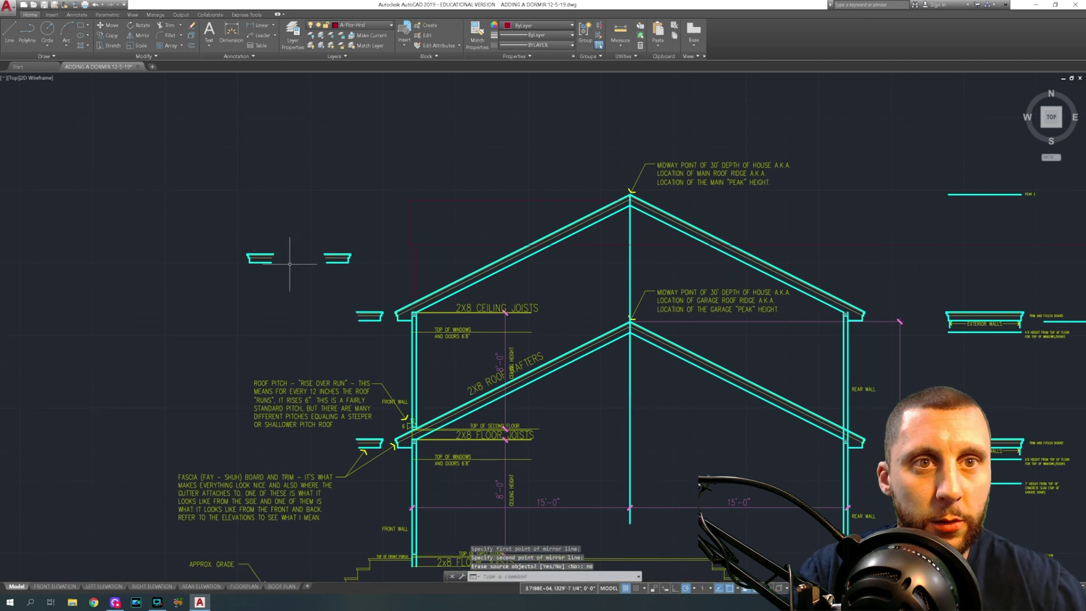
pyautogui.click(393, 296)
pyautogui.press('Delete')
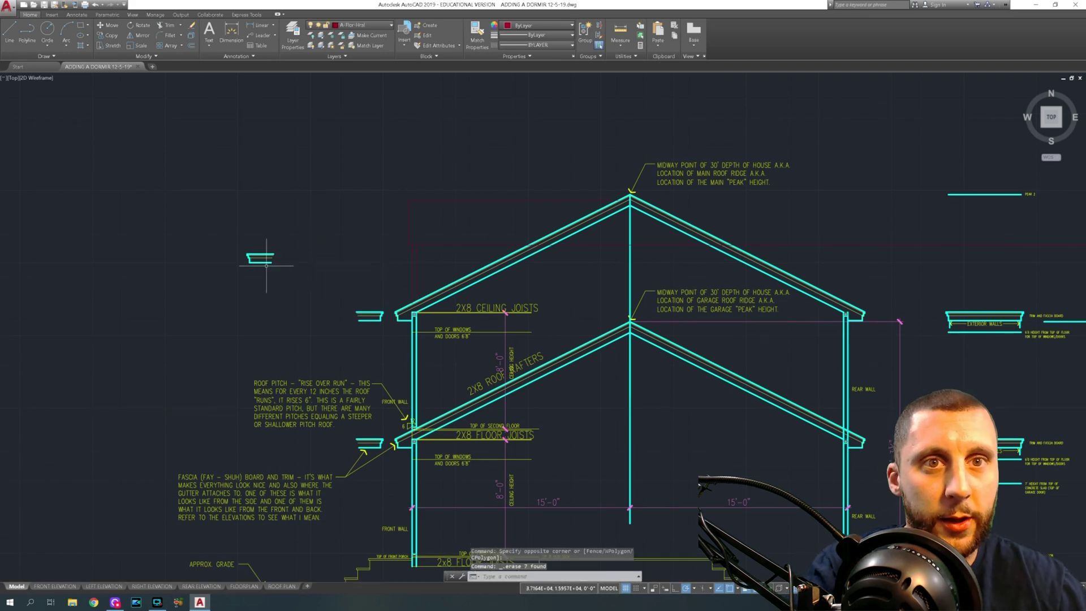
# - Move the mirrored eave detail by its upper outer corner to the front end of the dormer's eave line
pyautogui.click(294, 241)
pyautogui.click(241, 262)
pyautogui.write('m')
pyautogui.press('Return')
pyautogui.scroll(5, 249, 252)
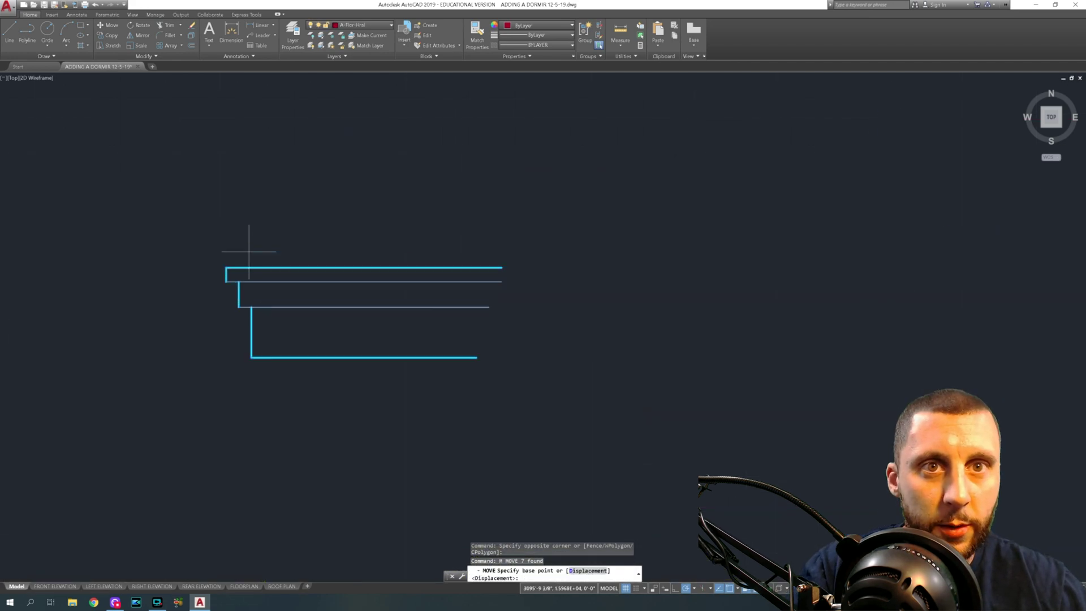
pyautogui.click(226, 268)
pyautogui.scroll(-5, 226, 268)
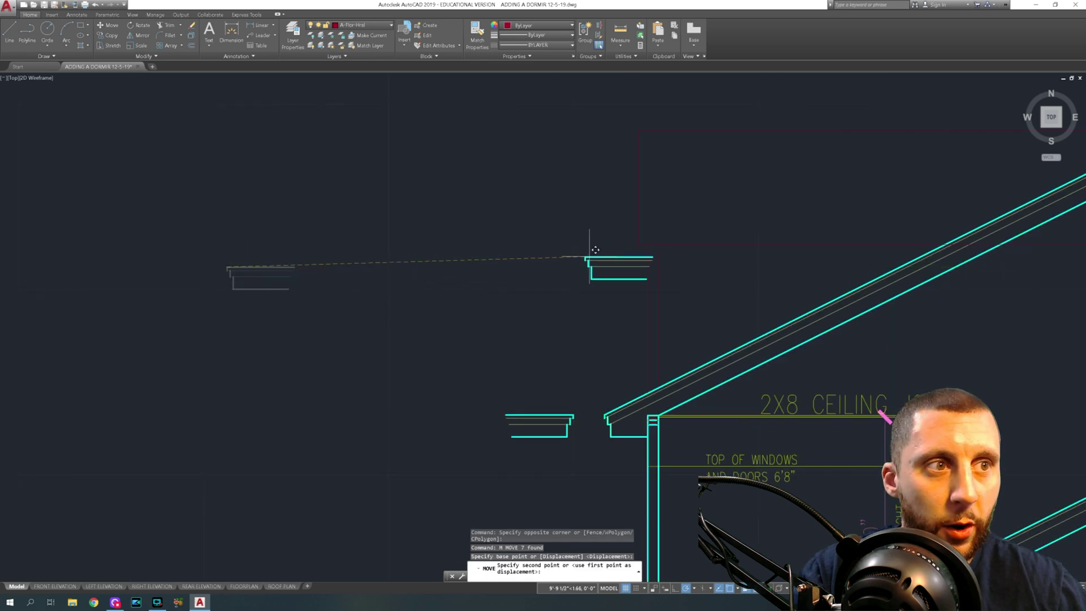
pyautogui.press('Escape')
pyautogui.scroll(-3, 639, 242)
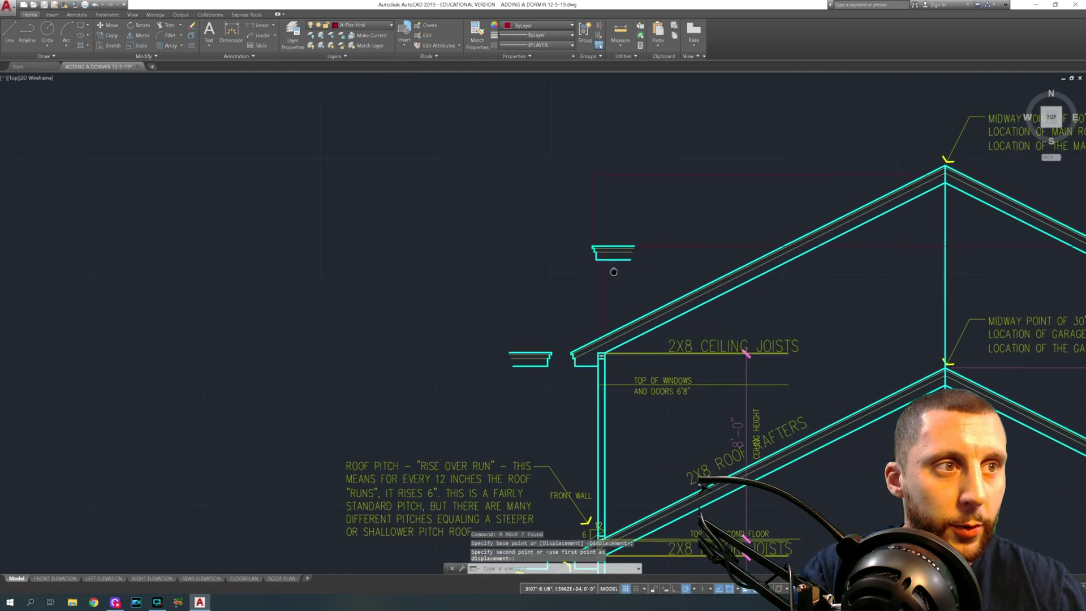
# - Trim the dormer's front wall lines in the section above the bottom line of the eave detail
pyautogui.scroll(6, 605, 249)
pyautogui.write('tr')
pyautogui.press('Return')
pyautogui.click(618, 236)
pyautogui.click(618, 236)
pyautogui.press('Return')
pyautogui.press('Escape')
# - Erase the long horizontal eave construction line running through the top of the dormer's eave detail
pyautogui.scroll(-4, 599, 248)
pyautogui.moveTo(644, 271); pyautogui.dragTo(490, 296, button='middle')
pyautogui.moveTo(570, 274); pyautogui.dragTo(545, 242)
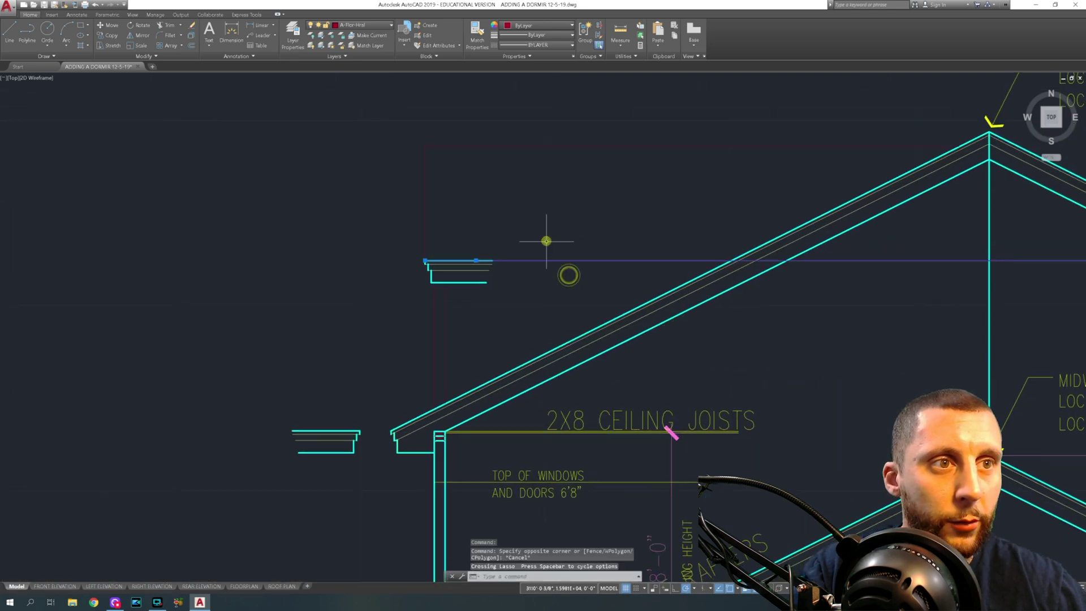
pyautogui.press('Delete')
# - Extend the horizontal lines of the dormer's eave detail back to the main roof slope
pyautogui.write('ex')
pyautogui.press('Return')
pyautogui.press('Return')
pyautogui.click(516, 254)
pyautogui.click(481, 301)
pyautogui.press('Escape')
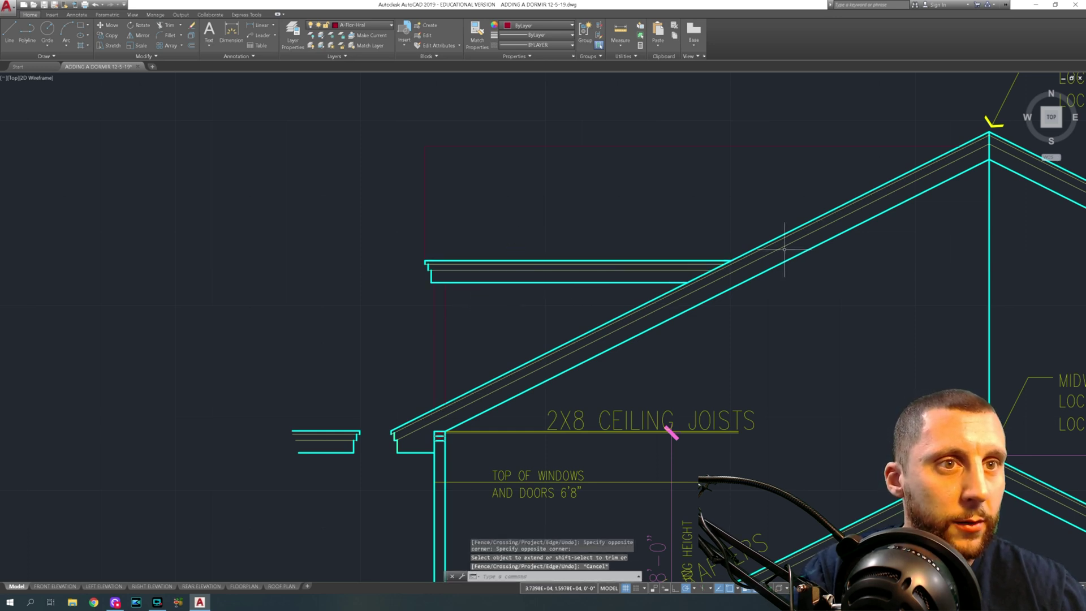
# - Match the dormer's ridge line, front roof edge and outer wall line to the properties of the heavy eave line
pyautogui.click(476, 34)
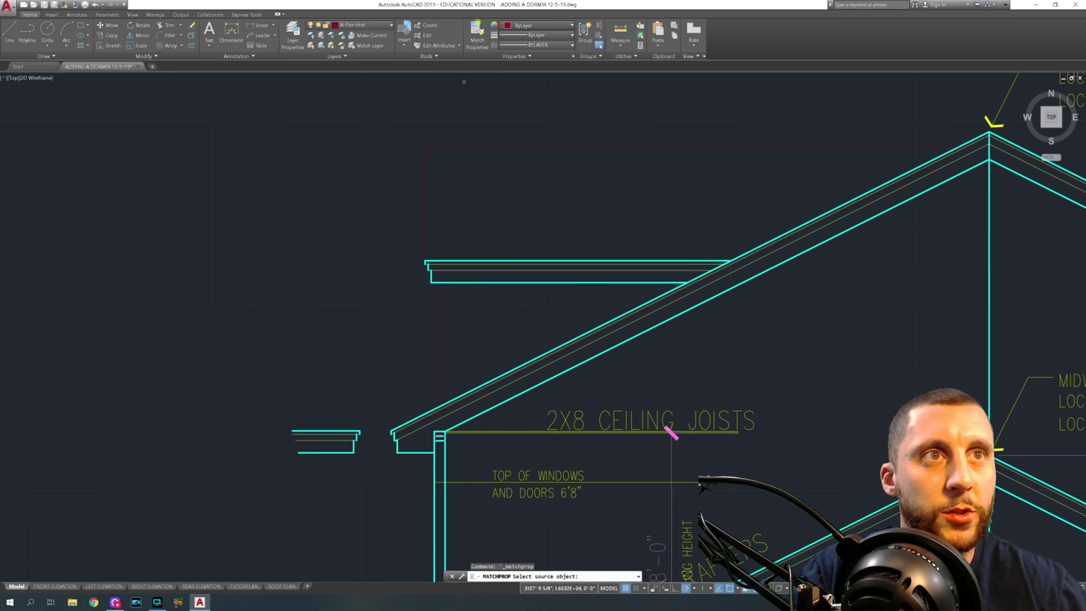
pyautogui.click(459, 261)
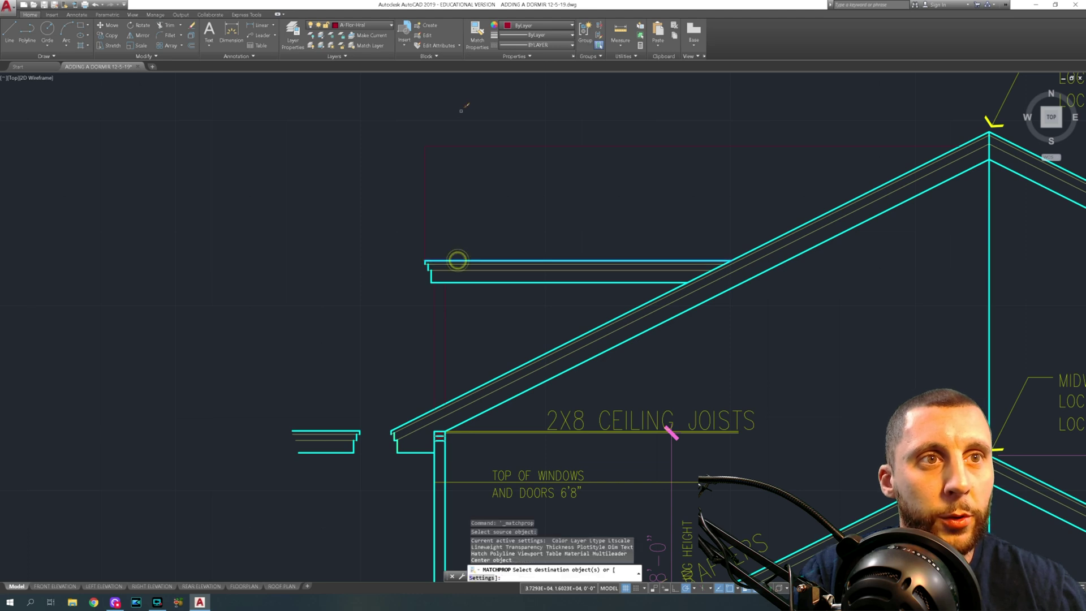
pyautogui.click(408, 165)
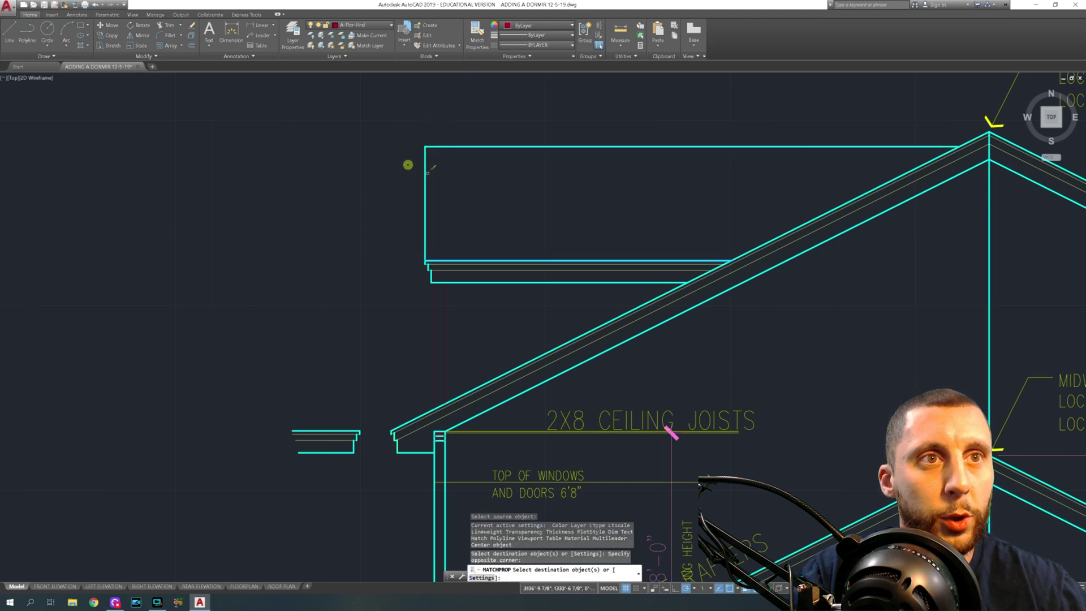
pyautogui.click(425, 315)
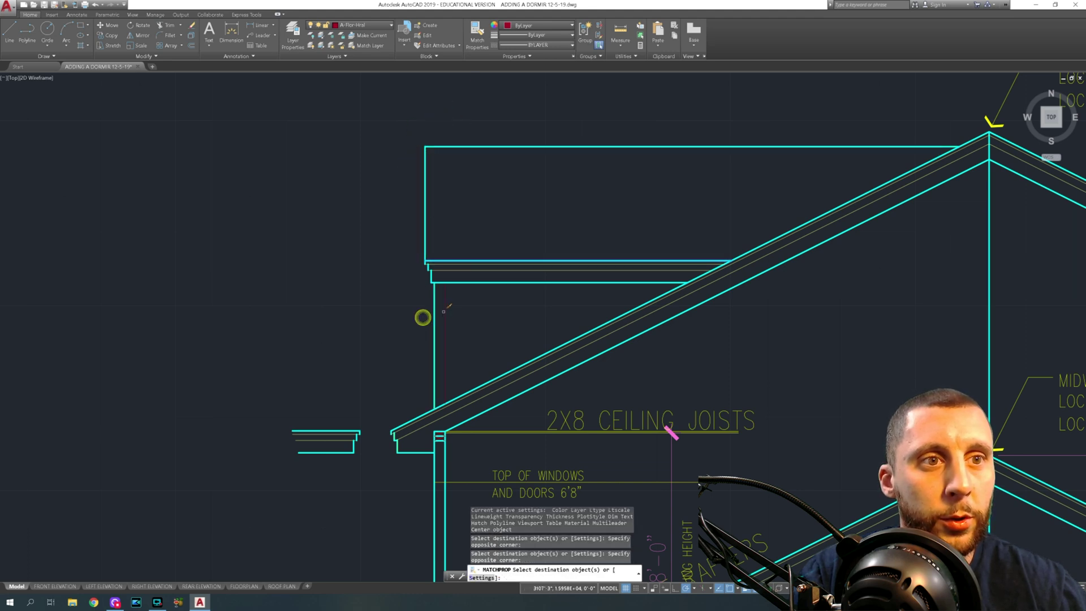
# - Match the dormer's inner wall line in the section to the properties of the thin eave trim line
pyautogui.click(467, 271)
pyautogui.rightClick(441, 308)
pyautogui.click(455, 318)
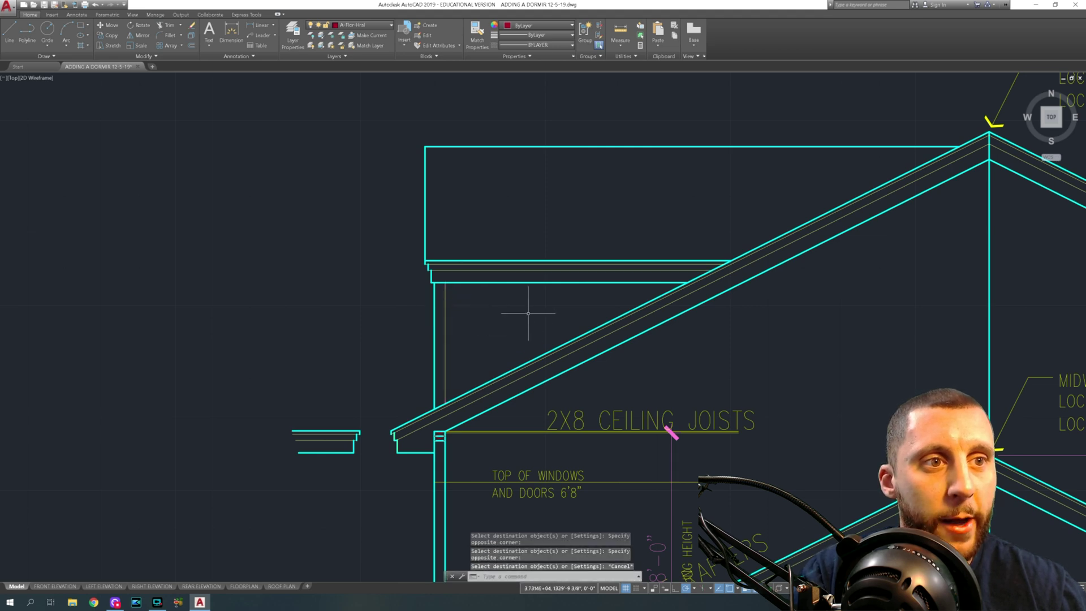
# - Examine the dormer's section profile against the front elevation's eave and dormer, and look over the roof plans beside them
pyautogui.scroll(-3, 517, 320)
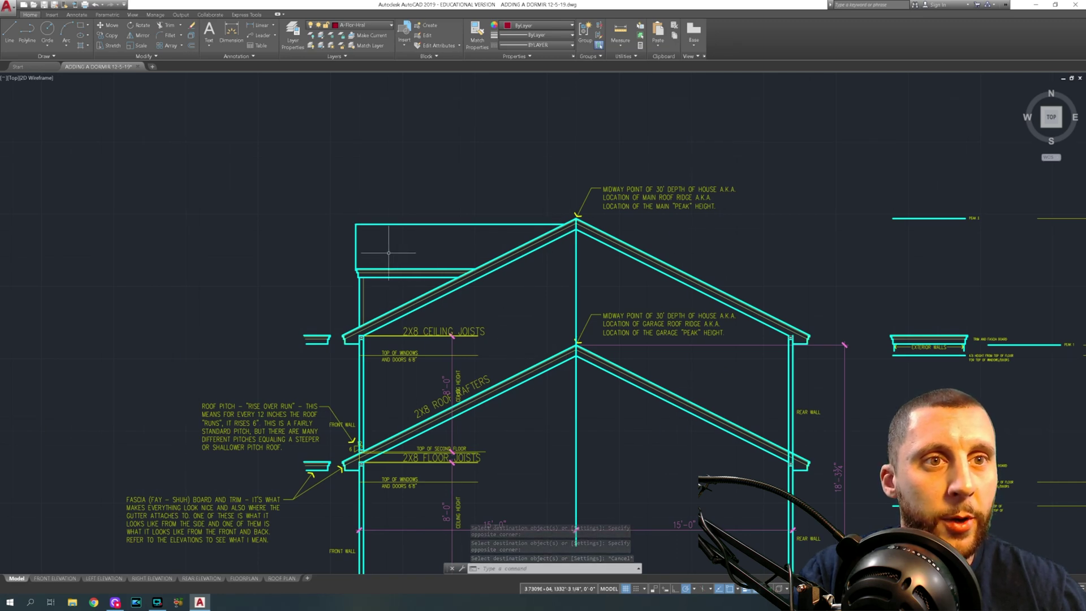
pyautogui.scroll(-3, 613, 267)
pyautogui.moveTo(843, 279); pyautogui.dragTo(543, 289, button='middle')
pyautogui.scroll(8, 772, 277)
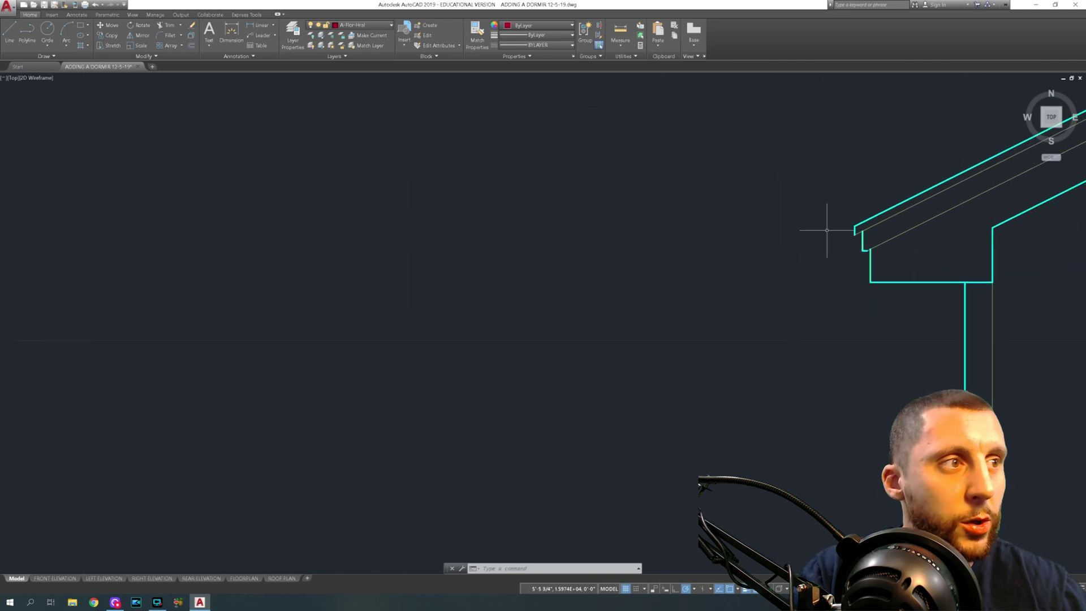
pyautogui.scroll(-6, 672, 220)
pyautogui.moveTo(767, 258); pyautogui.dragTo(772, 238, button='middle')
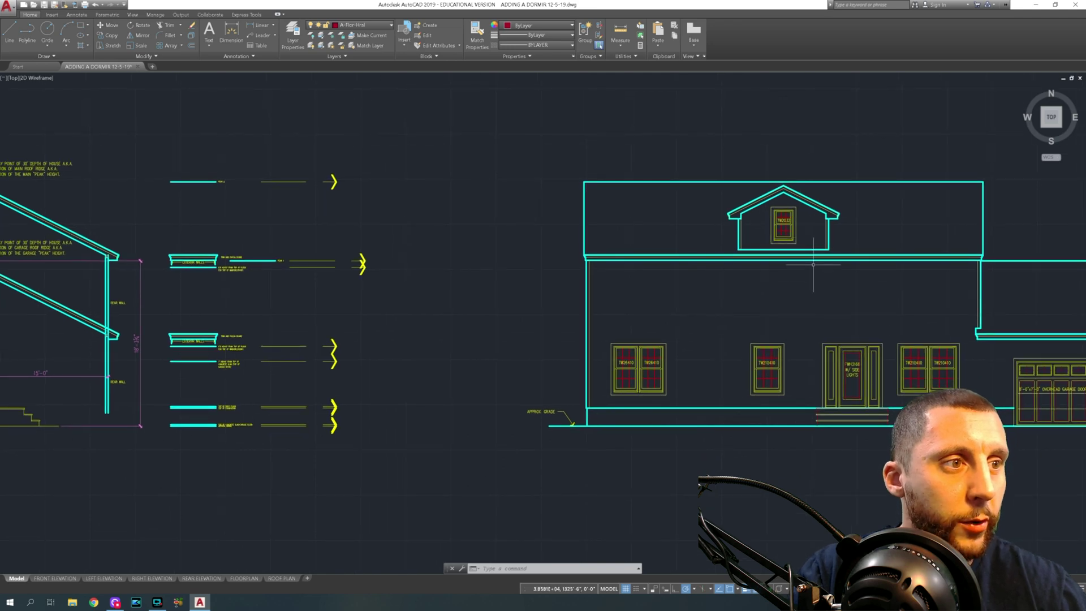
pyautogui.scroll(-5, 811, 260)
pyautogui.moveTo(844, 281)
pyautogui.mouseDown(button='middle')
pyautogui.moveTo(562, 282)
pyautogui.moveTo(645, 246)
pyautogui.mouseUp(button='middle')
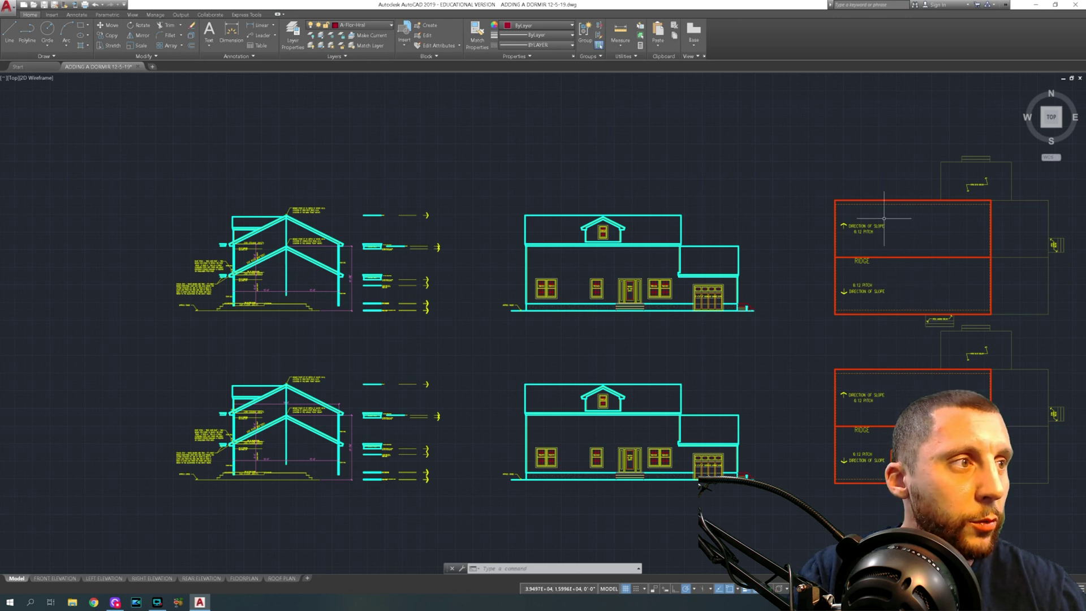
# - Examine the house section with its dormer, and how the front elevation, roof plan and rotated section line up with each other
pyautogui.scroll(-3, 948, 260)
pyautogui.moveTo(839, 506); pyautogui.dragTo(731, 314, button='middle')
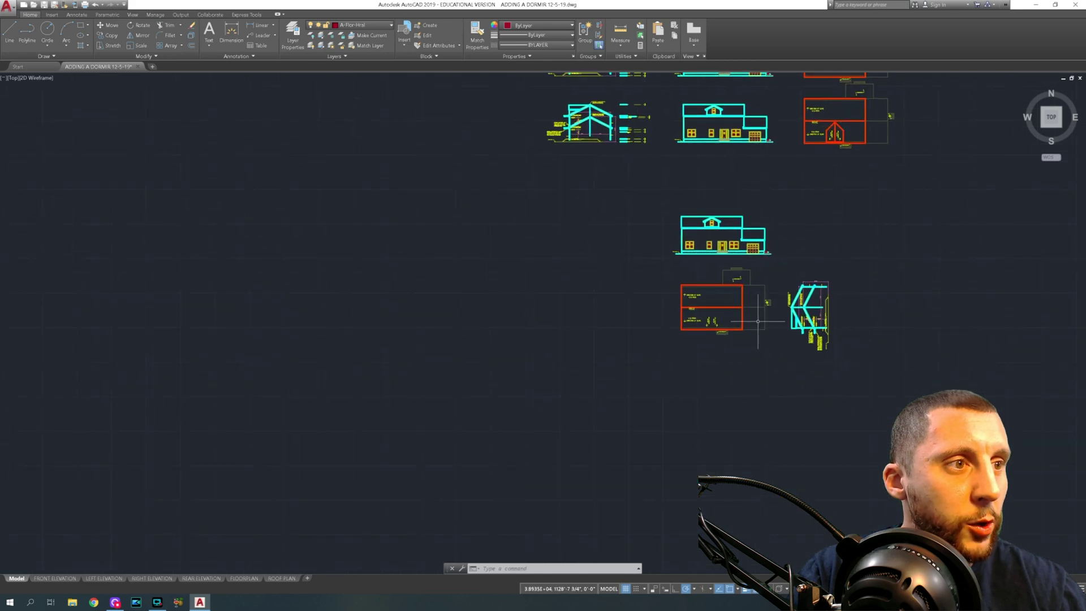
pyautogui.scroll(4, 732, 314)
pyautogui.scroll(-5, 704, 293)
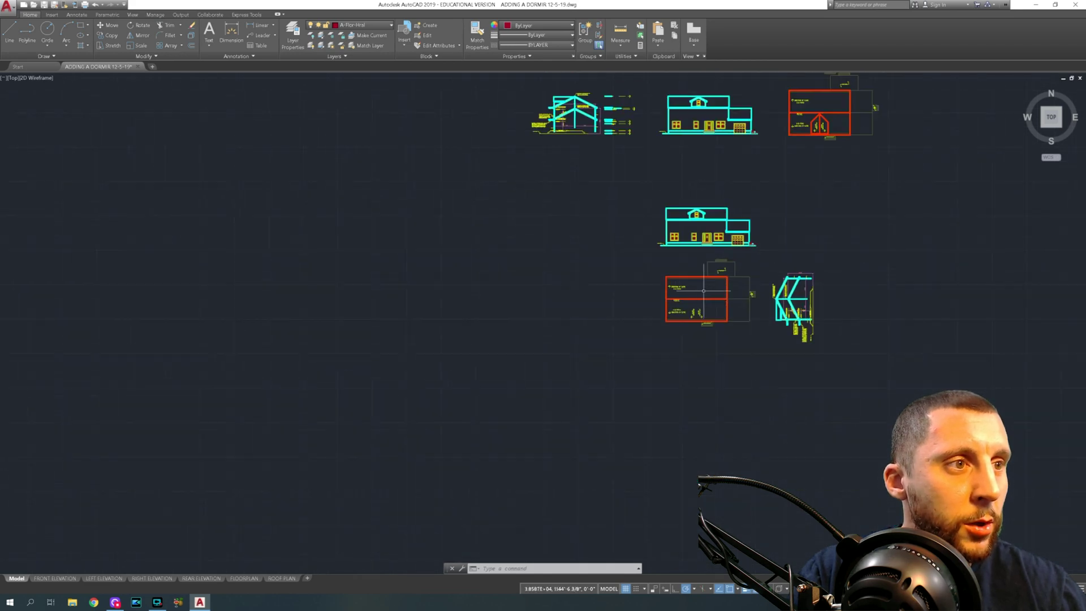
pyautogui.moveTo(633, 206); pyautogui.dragTo(721, 363, button='middle')
pyautogui.scroll(10, 660, 193)
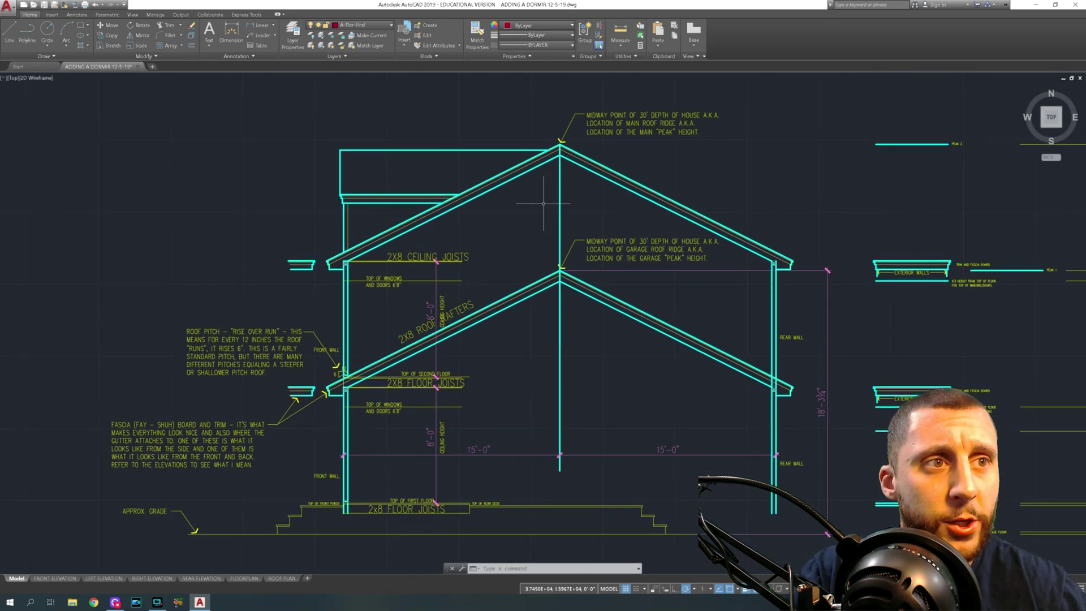
pyautogui.scroll(-5, 544, 203)
pyautogui.moveTo(836, 367); pyautogui.dragTo(587, 188, button='middle')
pyautogui.moveTo(726, 420); pyautogui.dragTo(611, 208, button='middle')
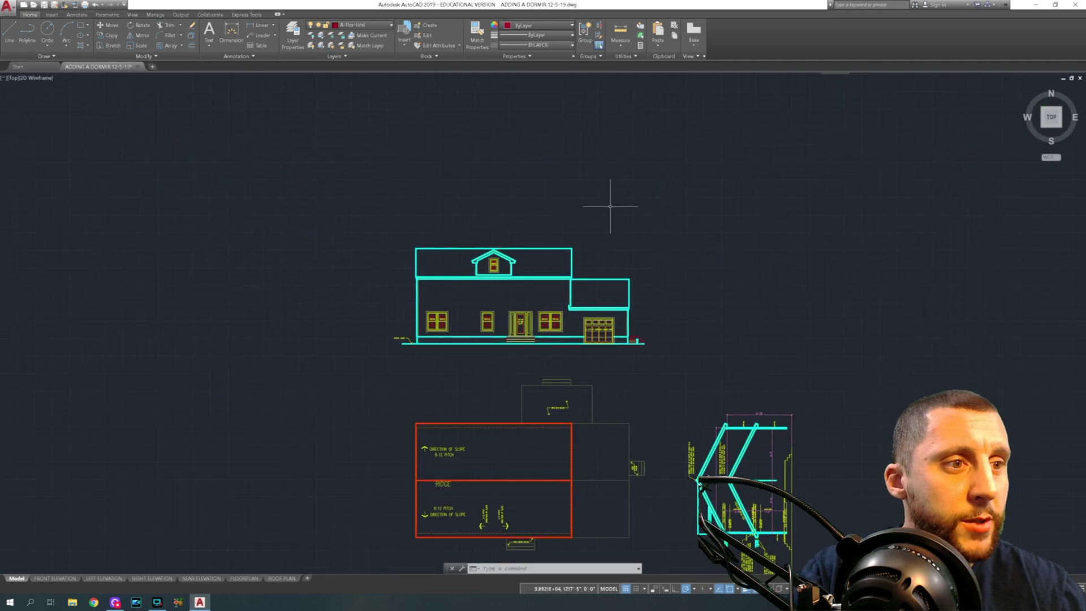
pyautogui.moveTo(745, 452); pyautogui.dragTo(707, 253, button='middle')
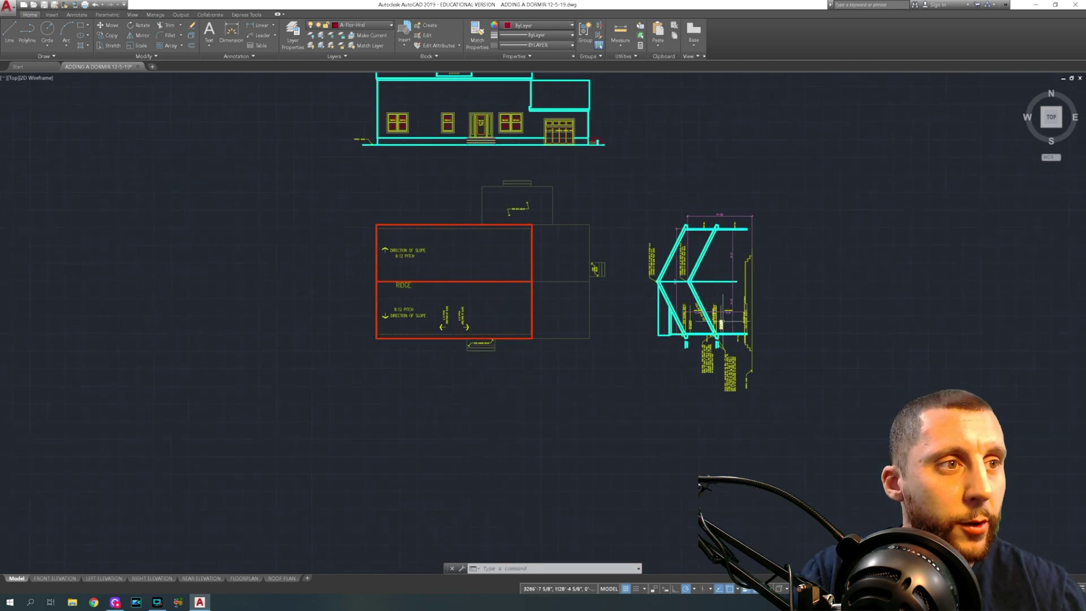
# - Draw a horizontal construction line from the roof plan's front garage-side corner across to the eave tip of the rotated section
pyautogui.scroll(3, 553, 342)
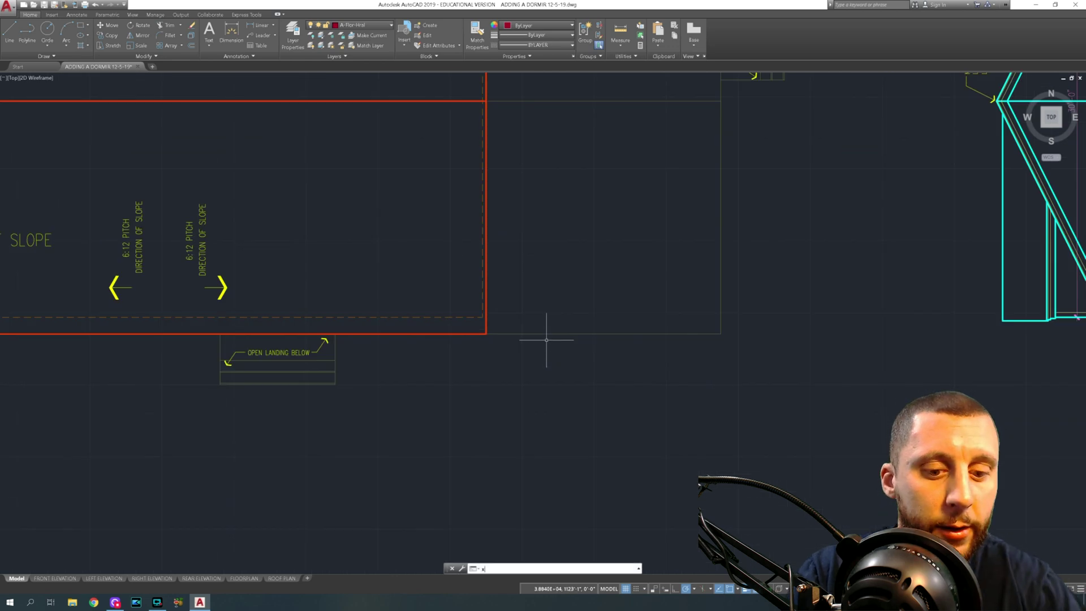
pyautogui.write('xline')
pyautogui.press('Return')
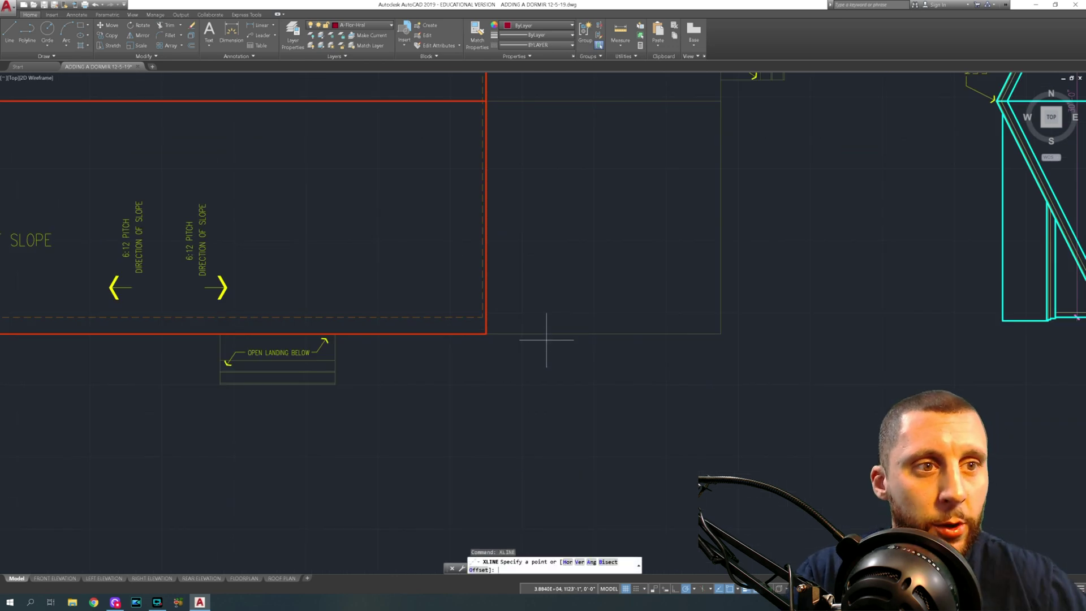
pyautogui.click(486, 334)
pyautogui.press('Escape')
pyautogui.moveTo(786, 342); pyautogui.dragTo(397, 328, button='middle')
pyautogui.scroll(5, 707, 317)
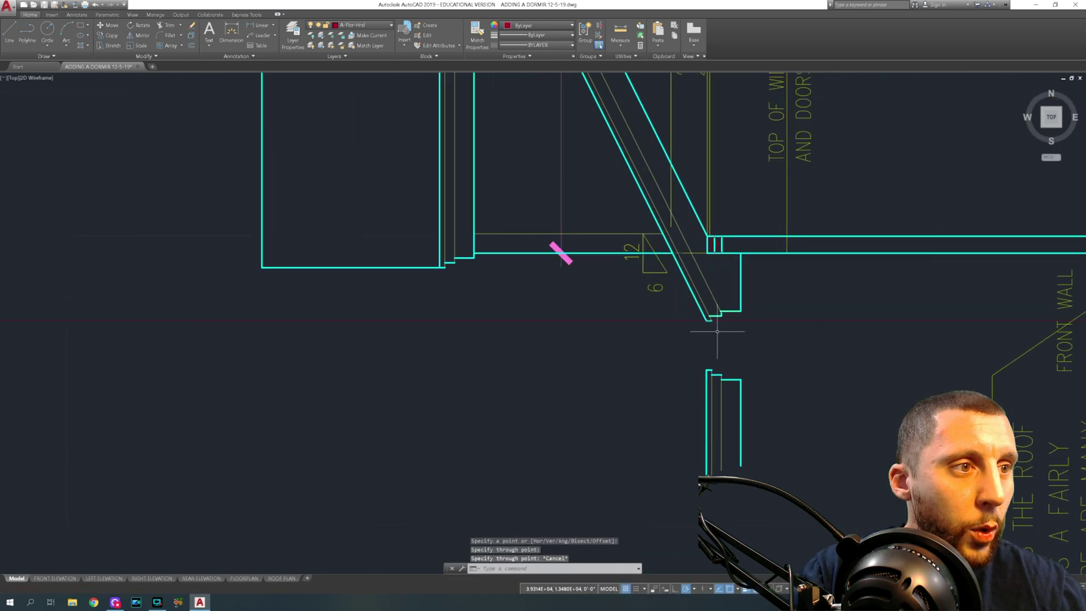
pyautogui.scroll(-3, 696, 309)
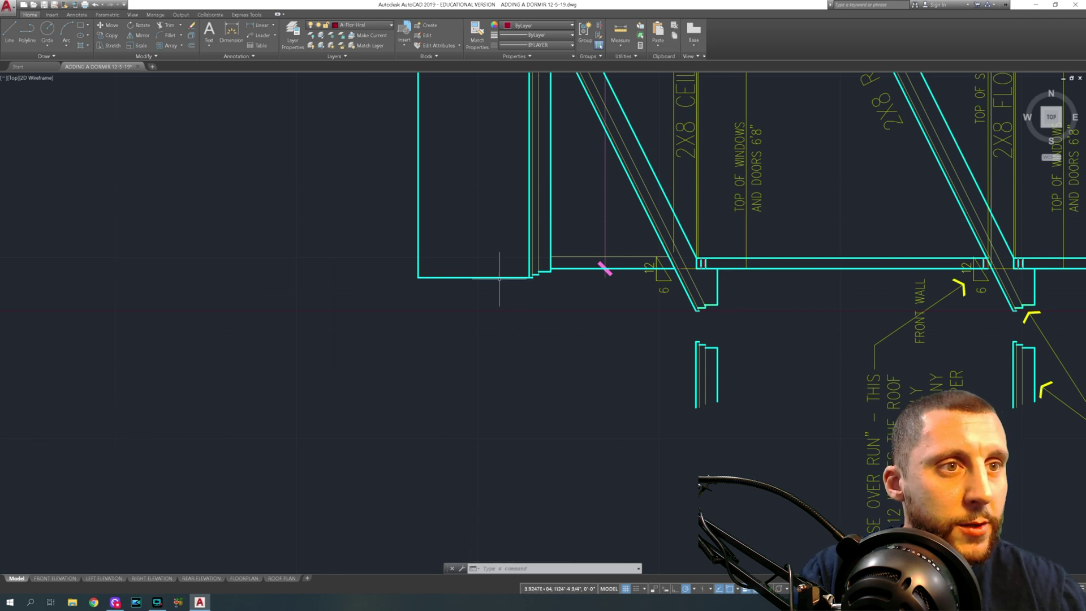
# - Erase the horizontal construction line running between the roof plan and the rotated section
pyautogui.scroll(-5, 496, 284)
pyautogui.moveTo(468, 303); pyautogui.dragTo(682, 326, button='middle')
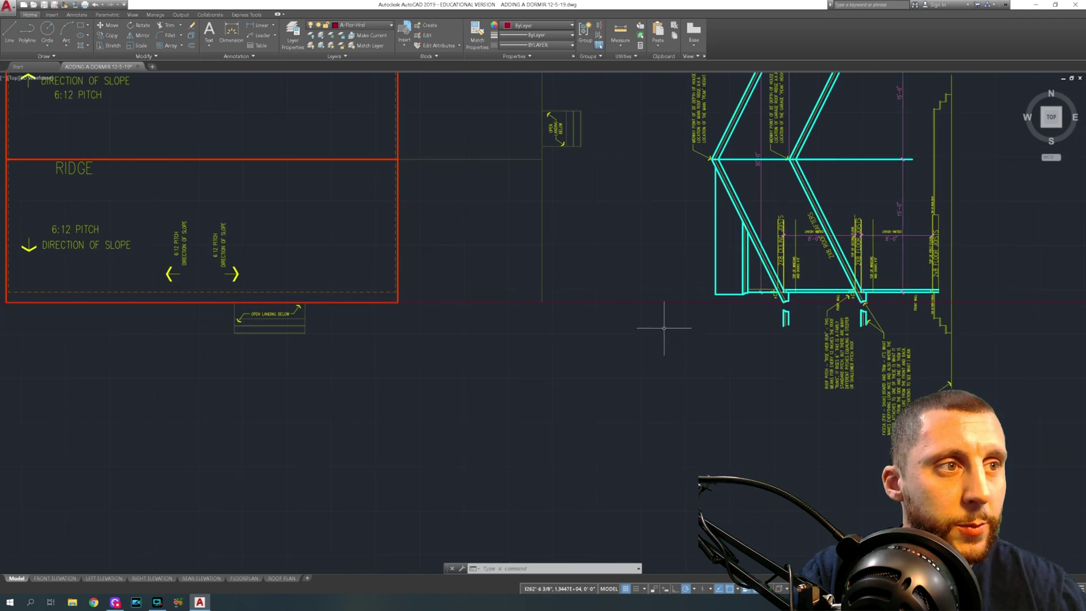
pyautogui.moveTo(513, 339); pyautogui.dragTo(619, 304, button='middle')
pyautogui.scroll(6, 582, 270)
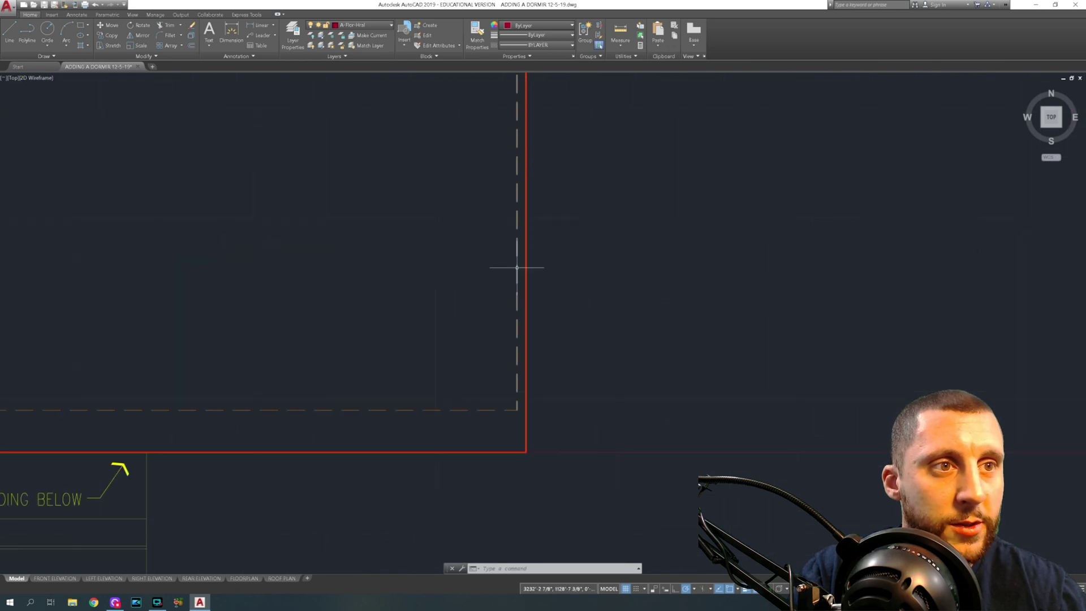
pyautogui.scroll(-7, 557, 243)
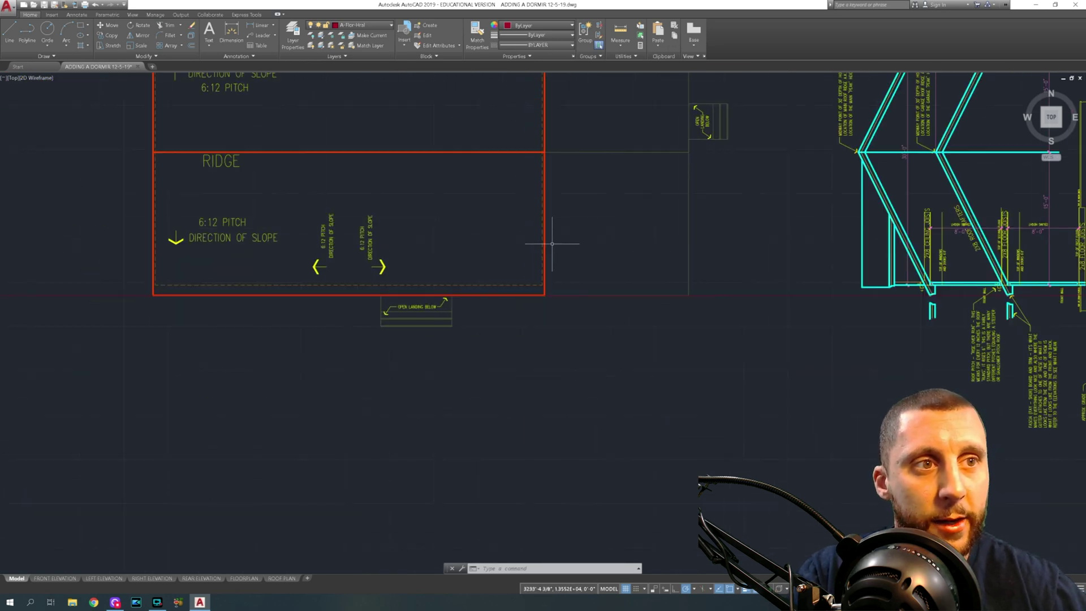
pyautogui.click(668, 260)
pyautogui.click(661, 284)
pyautogui.press('Delete')
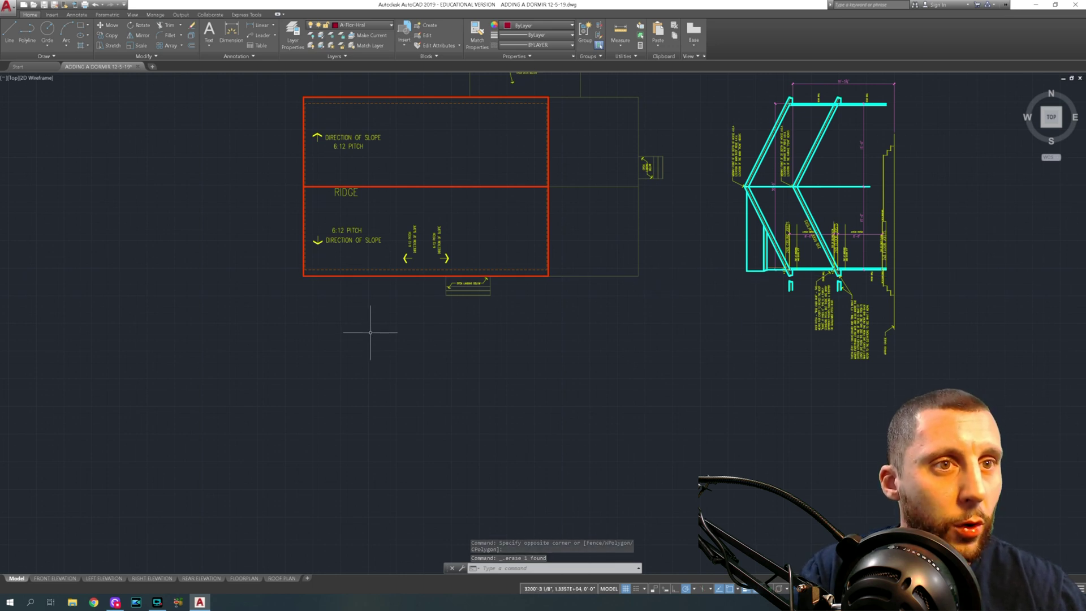
# - Draw a vertical construction line from the roof plan's rear corner up to the main roof edge in the front elevation
pyautogui.scroll(-4, 463, 283)
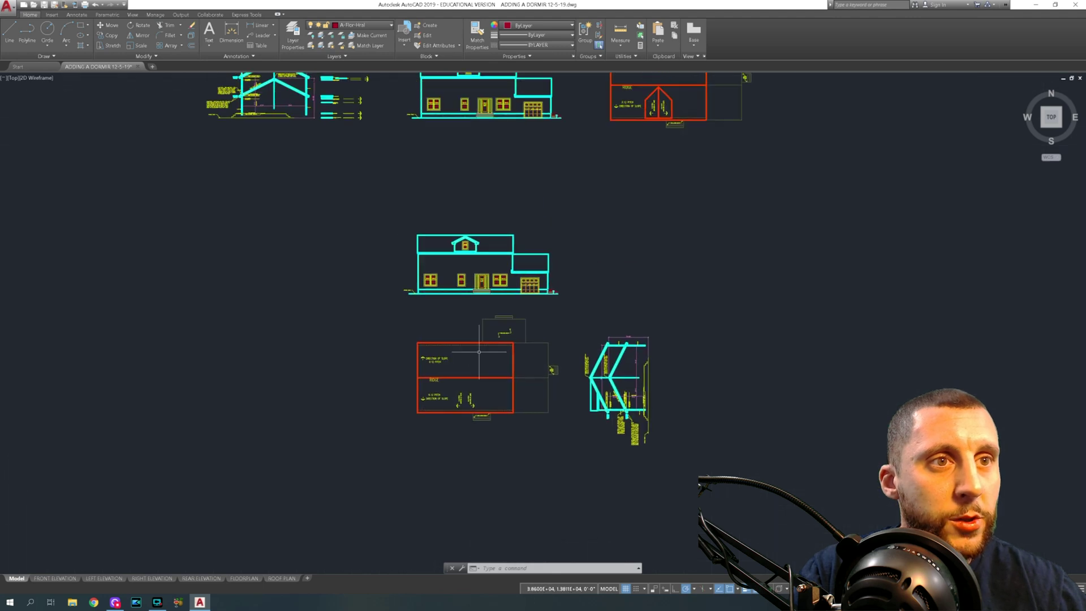
pyautogui.scroll(8, 417, 340)
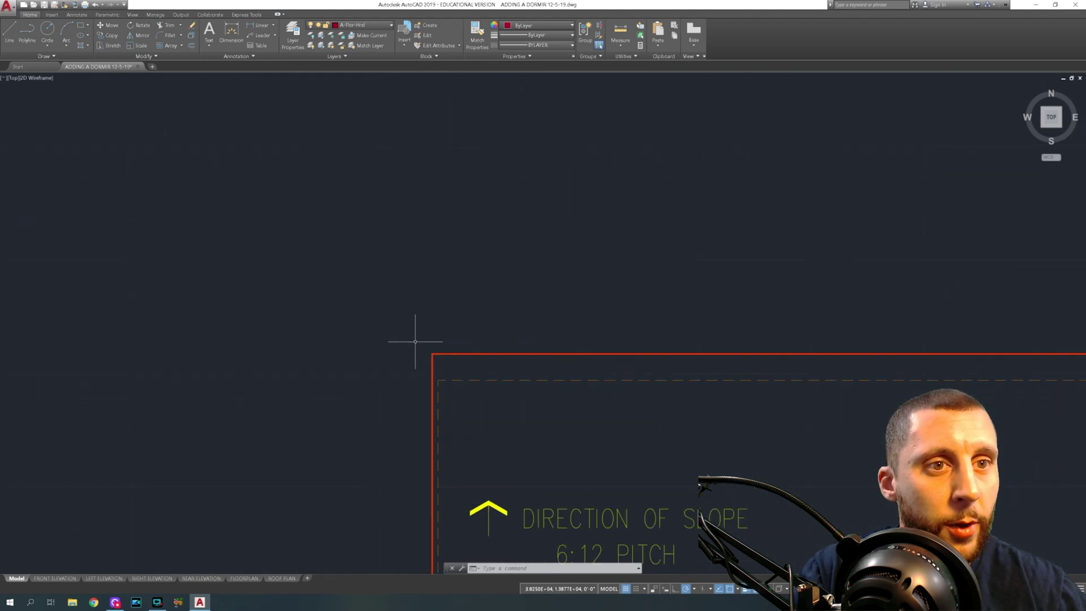
pyautogui.write('xl')
pyautogui.press('Return')
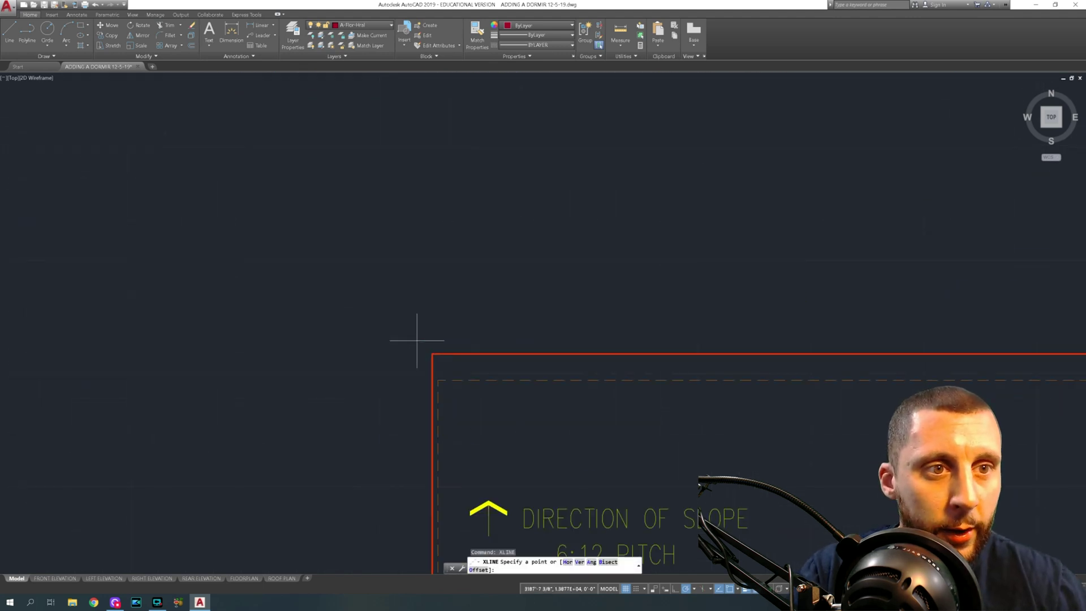
pyautogui.click(433, 353)
pyautogui.click(433, 334)
pyautogui.press('Return')
pyautogui.scroll(-5, 461, 308)
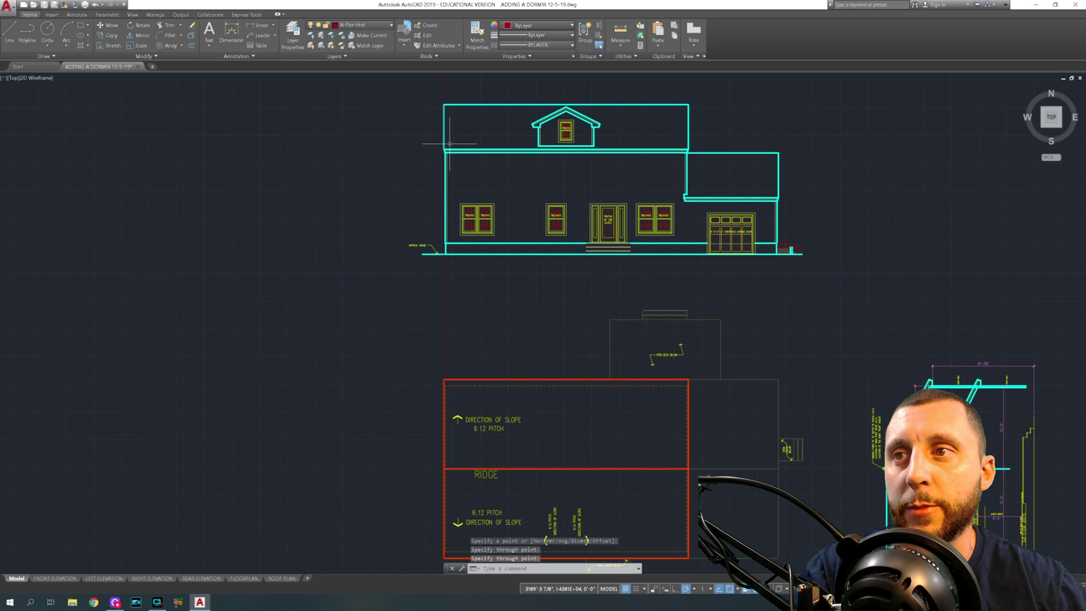
pyautogui.scroll(6, 436, 149)
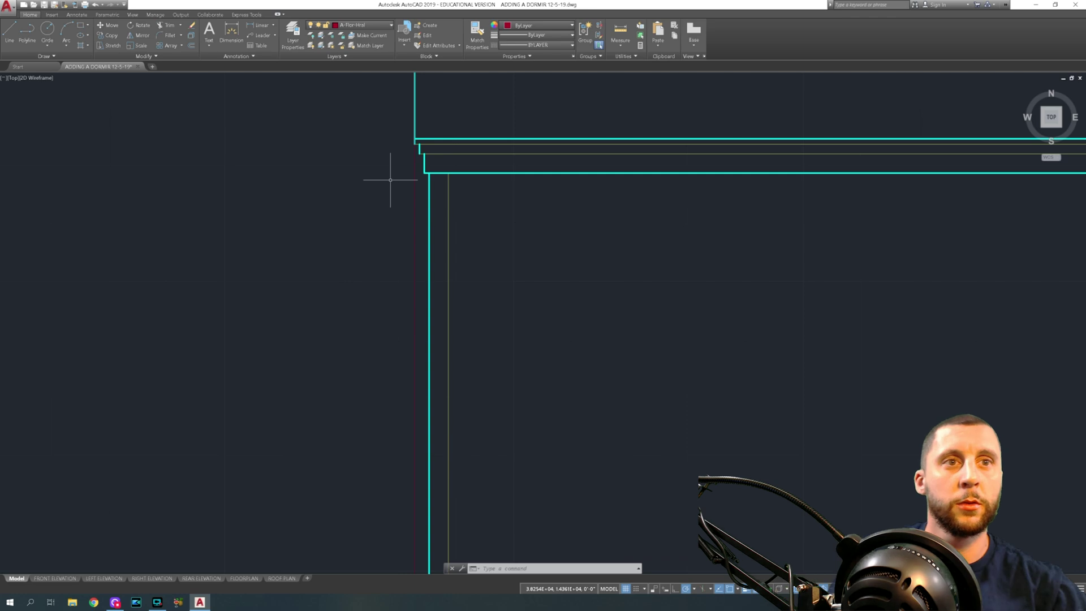
# - Erase the vertical construction line at the front elevation's main roof edge
pyautogui.click(420, 197)
pyautogui.click(422, 193)
pyautogui.press('Delete')
# - Draw vertical construction lines through both outer eave tips of the dormer in the front elevation
pyautogui.scroll(-5, 428, 191)
pyautogui.moveTo(590, 264); pyautogui.dragTo(466, 209, button='middle')
pyautogui.scroll(8, 435, 106)
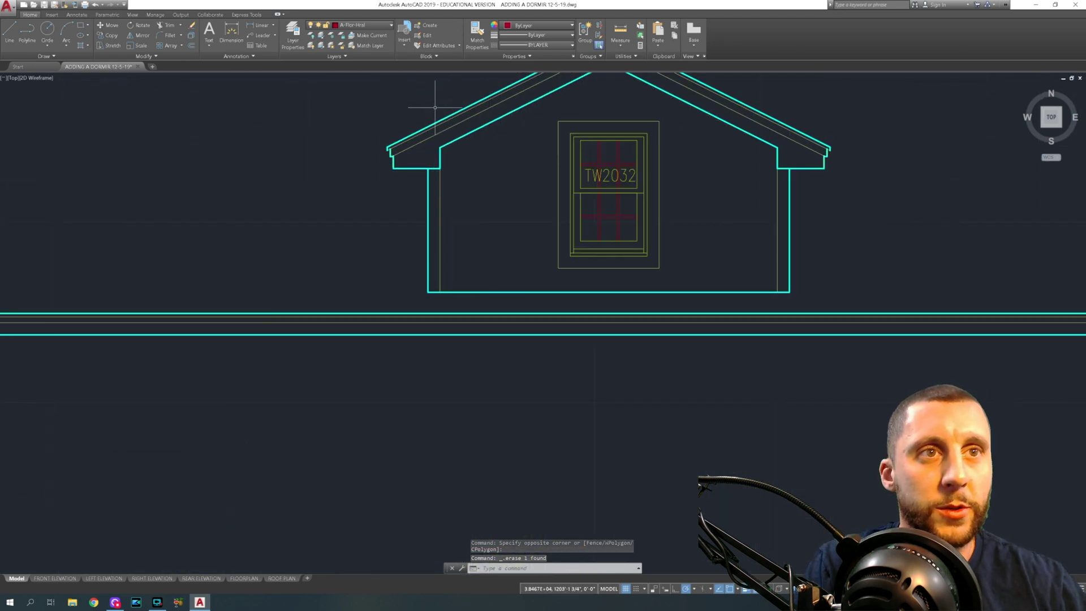
pyautogui.write('xline')
pyautogui.press('Return')
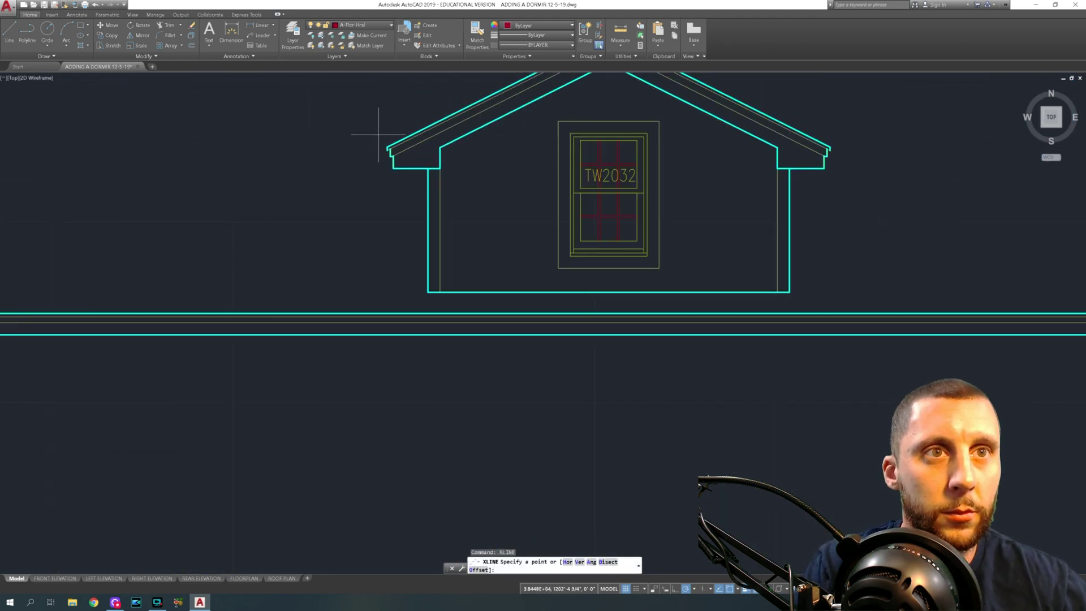
pyautogui.click(386, 146)
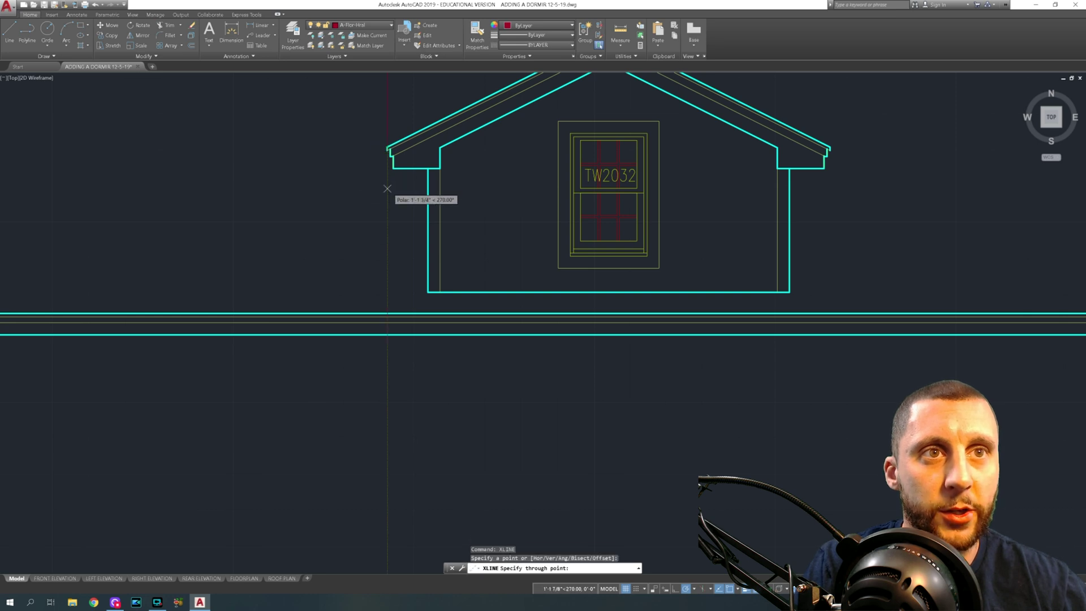
pyautogui.click(387, 189)
pyautogui.press('Return')
pyautogui.press('Return')
pyautogui.click(830, 149)
pyautogui.click(830, 208)
pyautogui.press('Return')
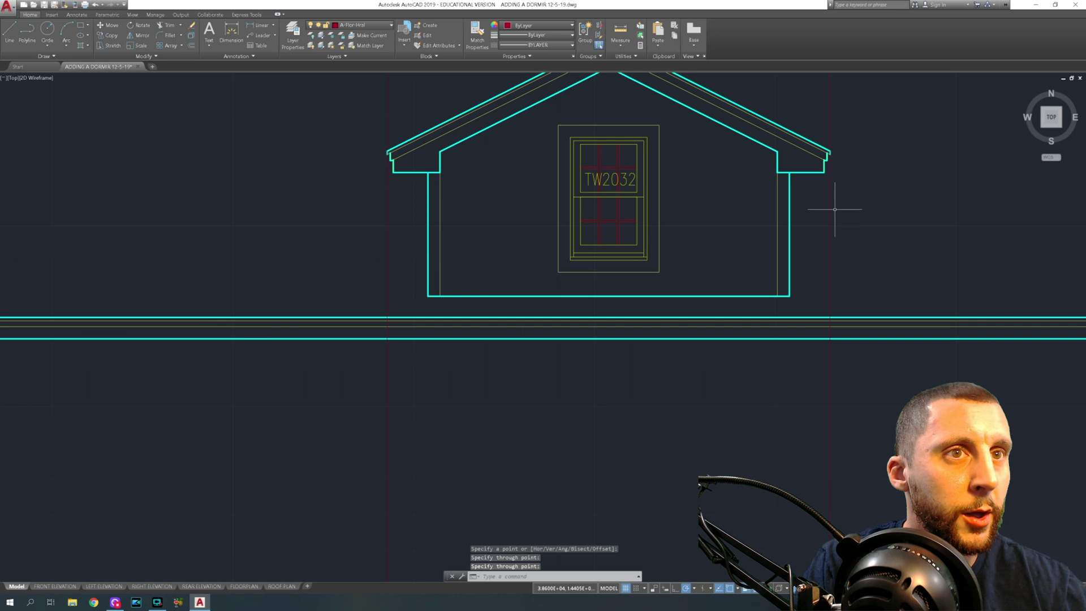
# - Trim the two vertical dormer construction lines below the front roof edge of the roof plan
pyautogui.scroll(-6, 830, 186)
pyautogui.moveTo(829, 186); pyautogui.dragTo(744, 76, button='middle')
pyautogui.moveTo(772, 370); pyautogui.dragTo(661, 87, button='middle')
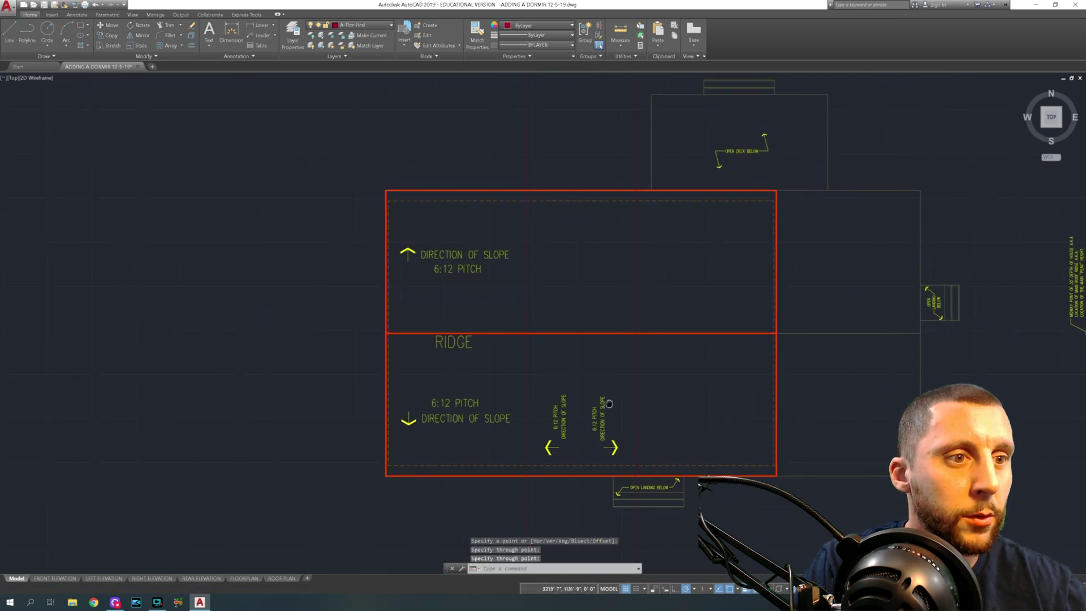
pyautogui.moveTo(609, 403); pyautogui.dragTo(582, 342, button='middle')
pyautogui.scroll(5, 583, 342)
pyautogui.write('tr')
pyautogui.press('Return')
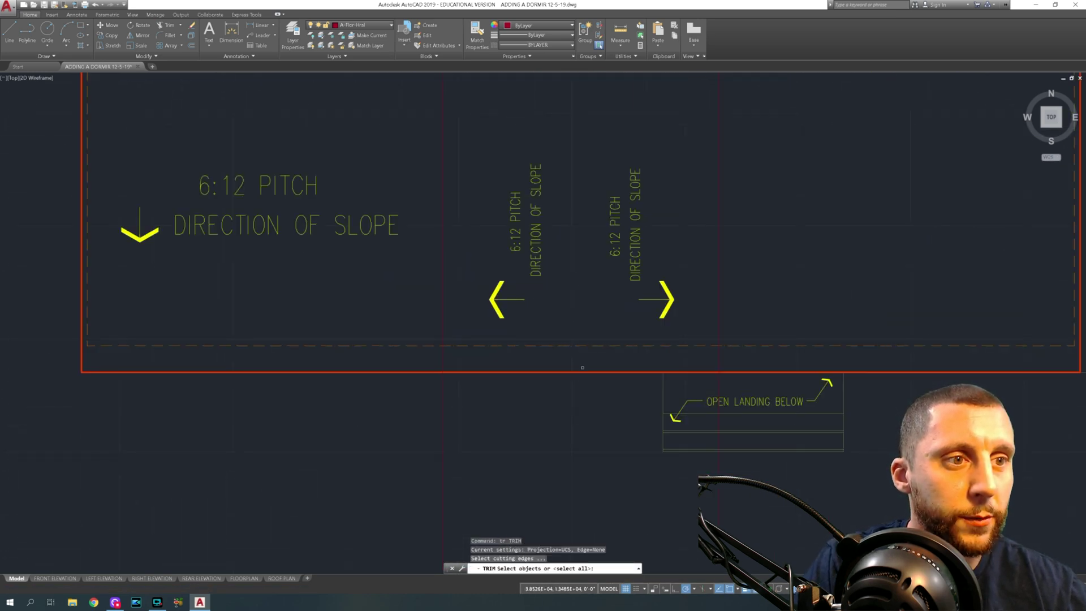
pyautogui.press('Return')
pyautogui.click(747, 461)
pyautogui.click(421, 478)
pyautogui.press('Escape')
# - Draw a horizontal construction line through the front end of the dormer ridge in the rotated section
pyautogui.scroll(-3, 625, 315)
pyautogui.moveTo(625, 315); pyautogui.dragTo(376, 296, button='middle')
pyautogui.scroll(6, 648, 323)
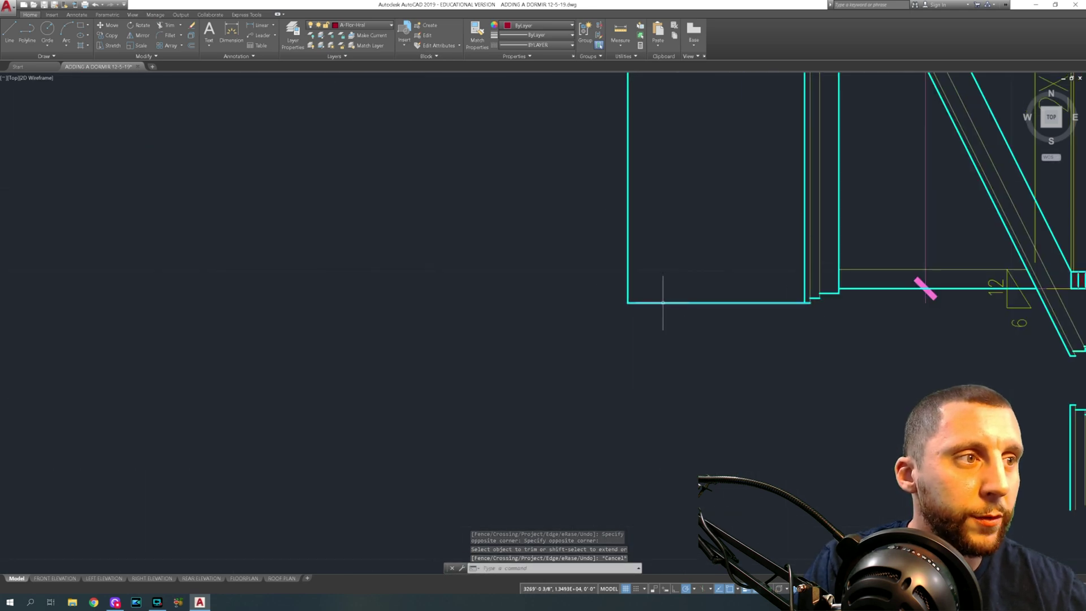
pyautogui.write('xli')
pyautogui.press('Return')
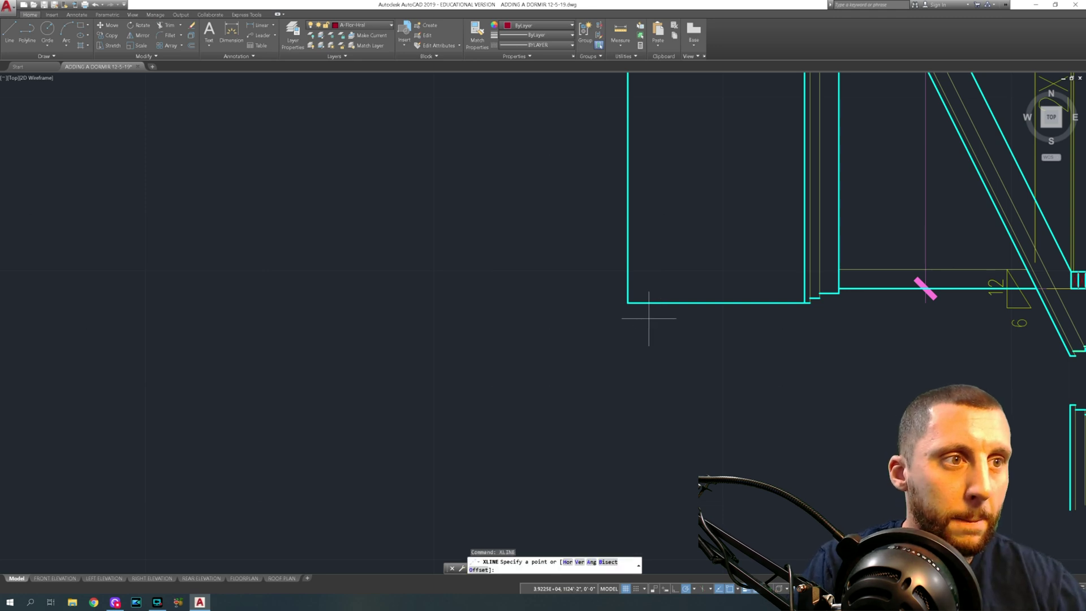
pyautogui.click(628, 303)
pyautogui.scroll(-5, 611, 303)
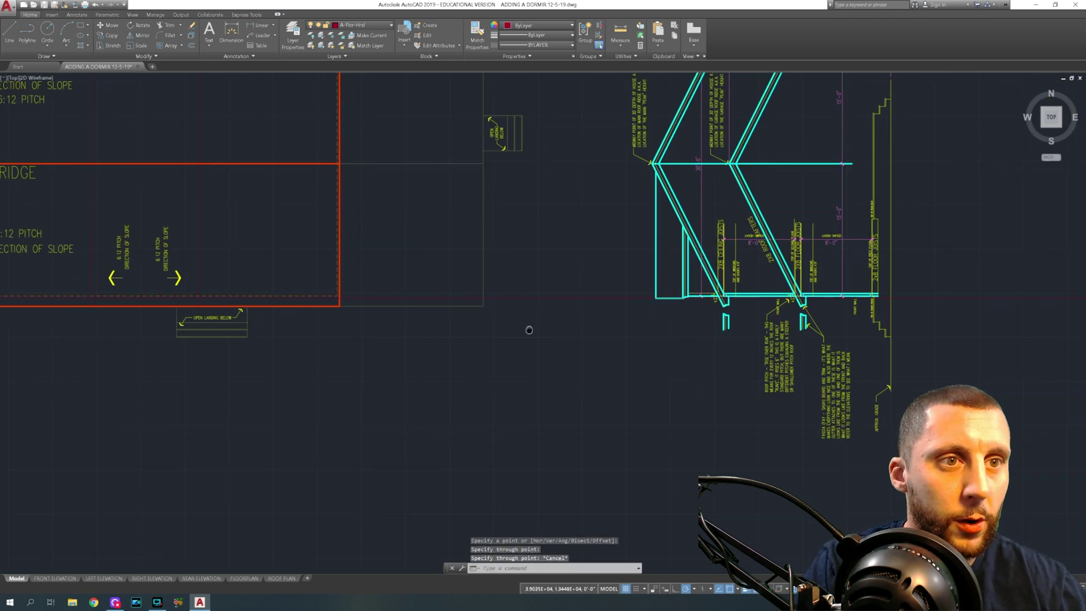
pyautogui.press('Escape')
# - Trim the two vertical dormer lines in the roof plan back to the horizontal line projected from the section
pyautogui.moveTo(997, 297); pyautogui.dragTo(765, 327, button='middle')
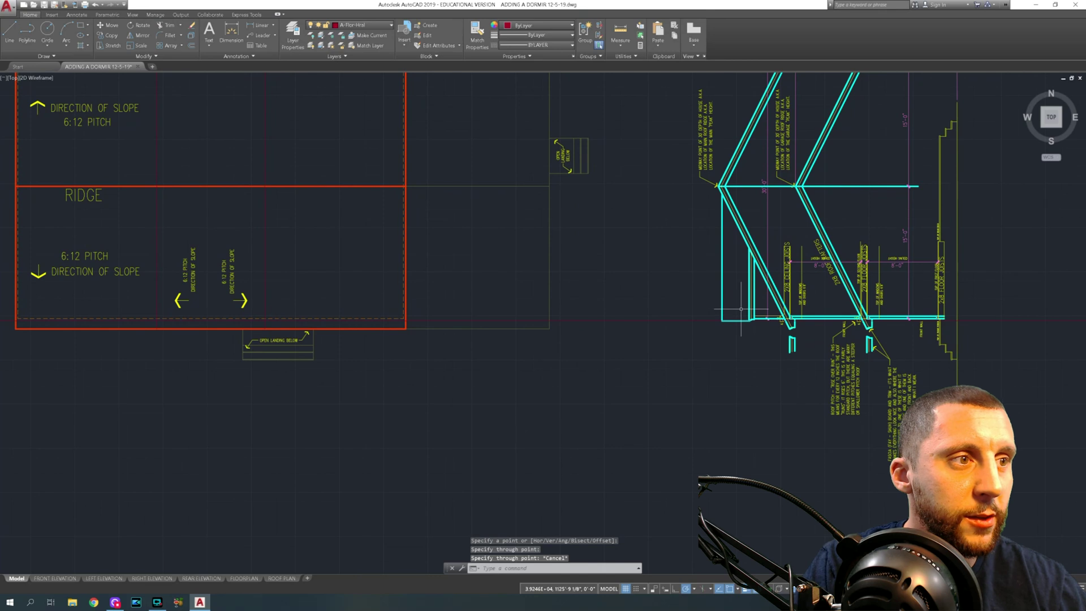
pyautogui.scroll(6, 734, 312)
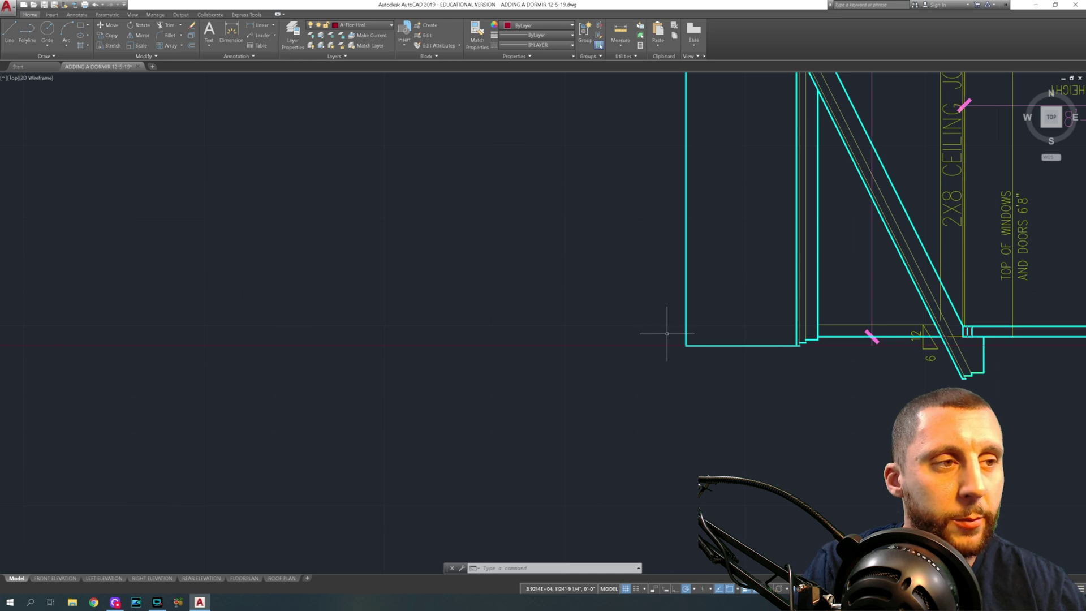
pyautogui.scroll(-5, 667, 333)
pyautogui.moveTo(519, 369); pyautogui.dragTo(955, 327, button='middle')
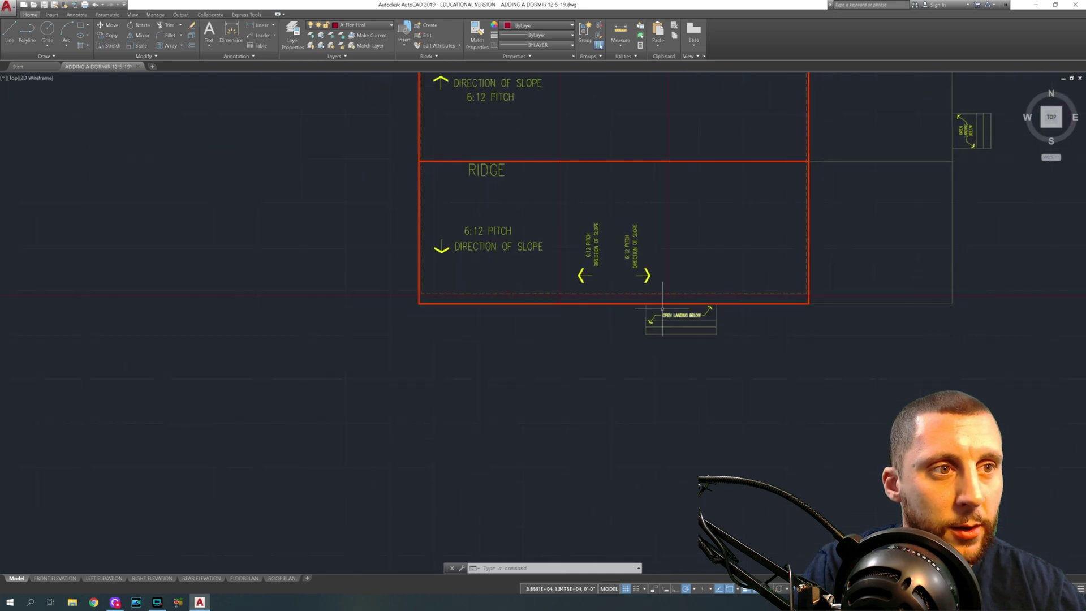
pyautogui.scroll(5, 613, 299)
pyautogui.write('tr')
pyautogui.press('Return')
pyautogui.press('Return')
pyautogui.click(849, 294)
pyautogui.click(380, 302)
pyautogui.press('Escape')
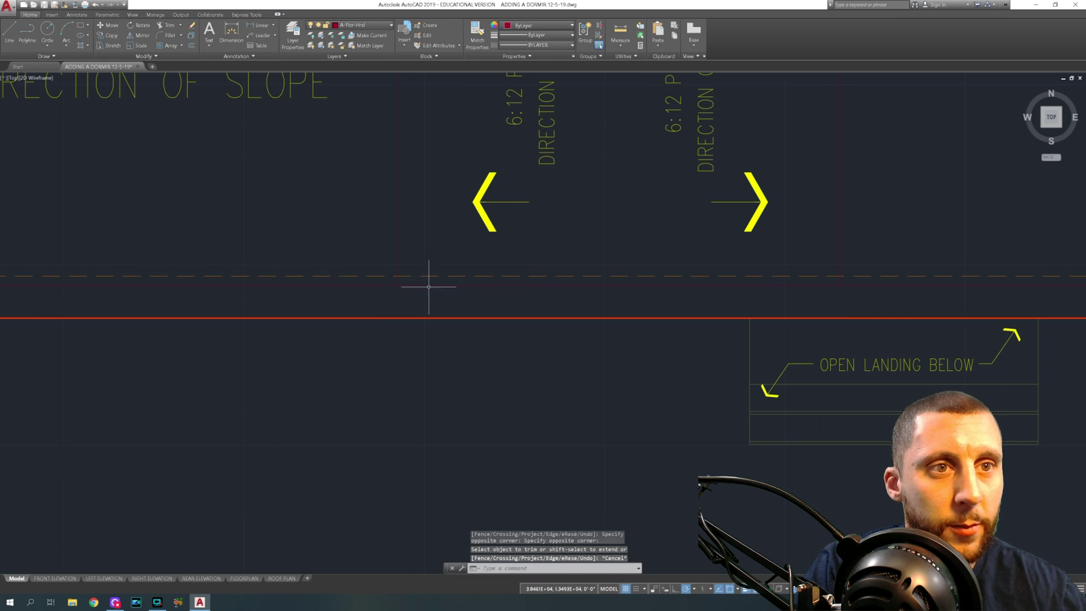
# - Trim the horizontal construction line in the roof plan outside the two vertical dormer lines
pyautogui.write('t')
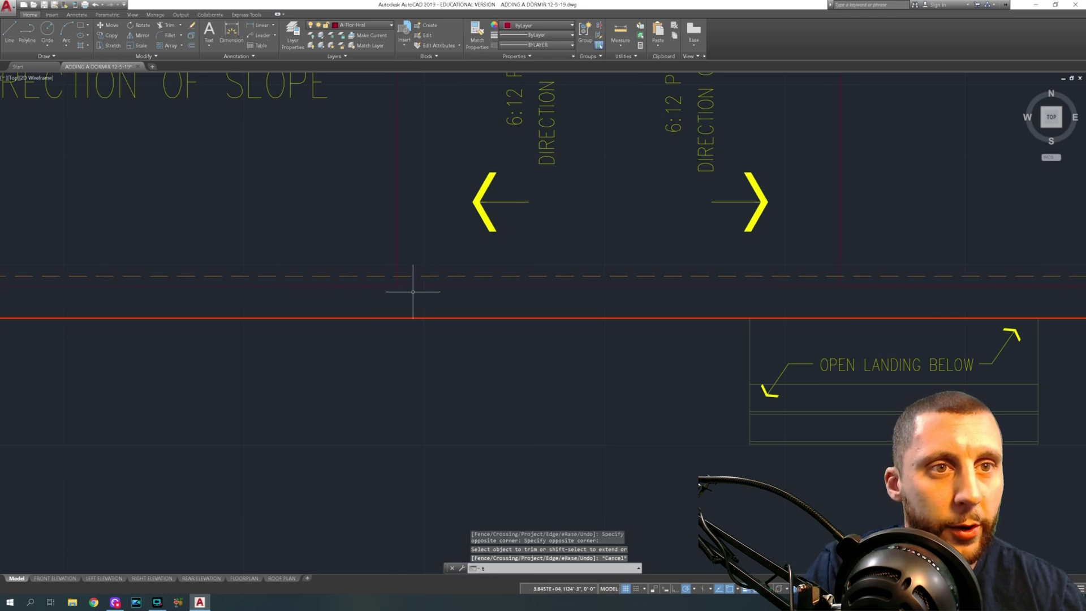
pyautogui.write('r')
pyautogui.press('Return')
pyautogui.click(397, 264)
pyautogui.click(839, 248)
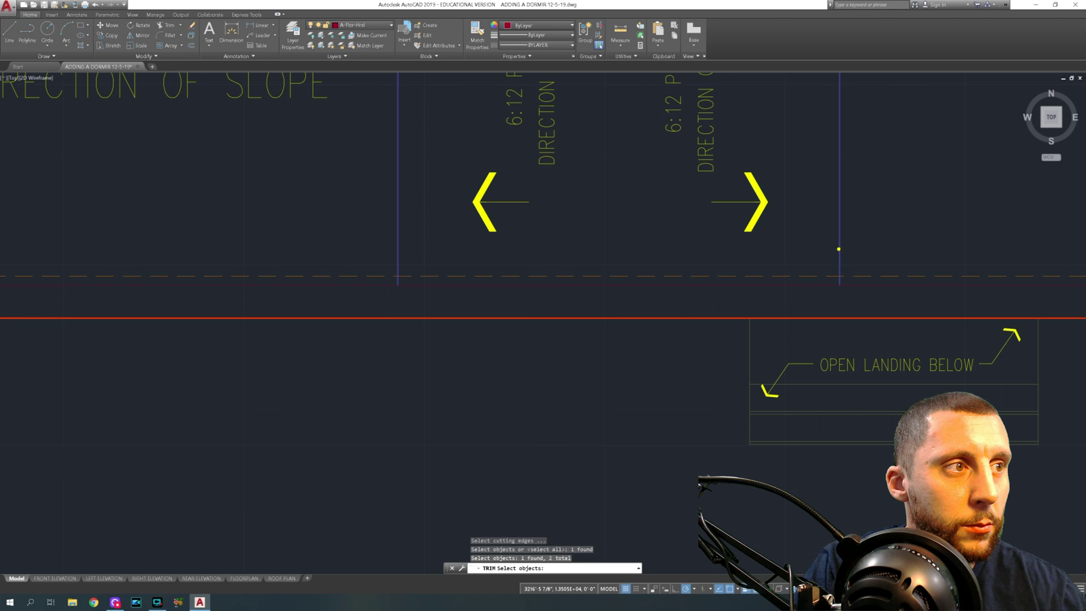
pyautogui.press('Return')
pyautogui.click(872, 282)
pyautogui.click(868, 293)
pyautogui.press('Escape')
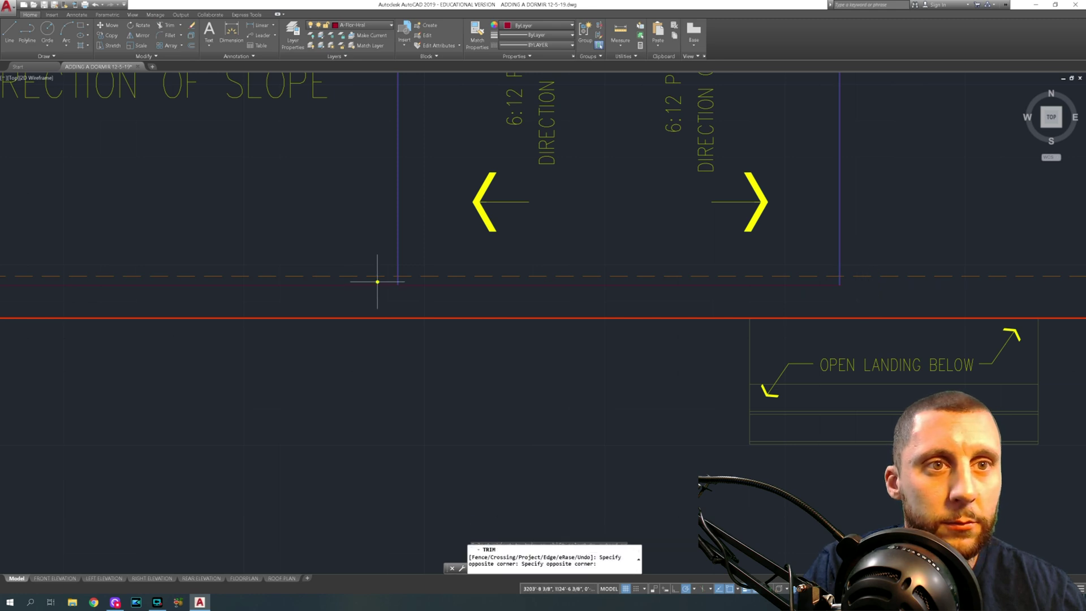
pyautogui.scroll(-3, 439, 283)
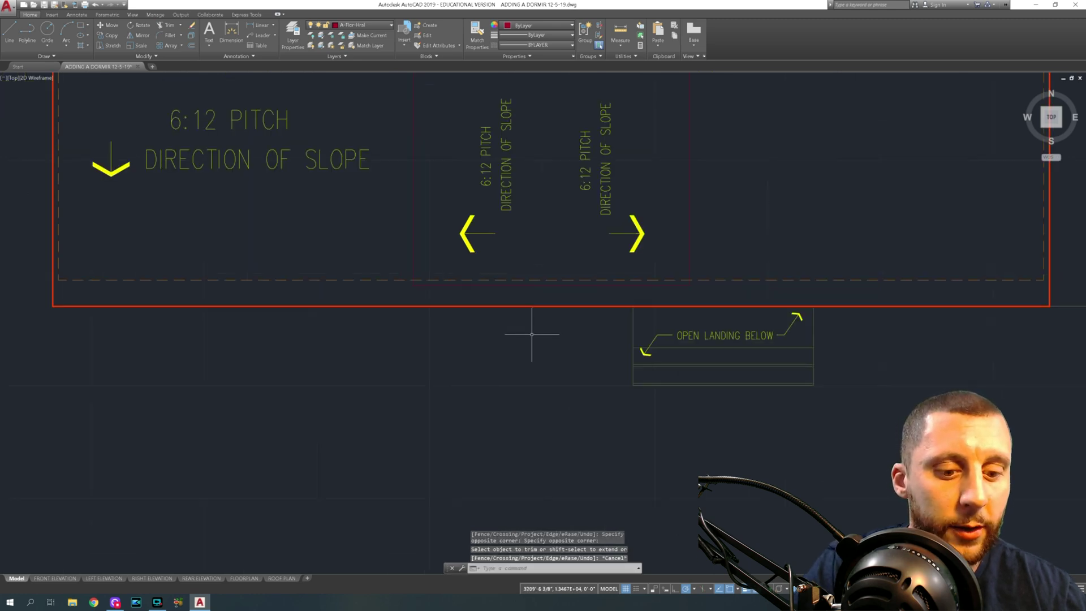
# - Draw the dormer ridge line from the midpoint of the dormer's front edge up to the main roof ridge in the roof plan
pyautogui.write('l')
pyautogui.press('Return')
pyautogui.click(549, 288)
pyautogui.scroll(-3, 550, 224)
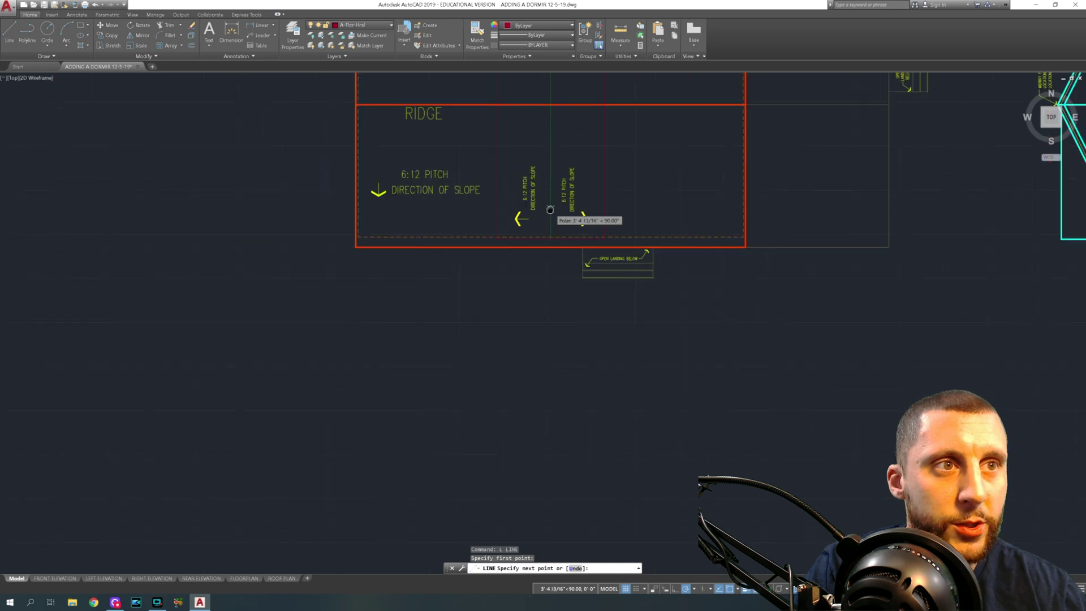
pyautogui.moveTo(529, 220); pyautogui.dragTo(534, 317, button='middle')
pyautogui.click(545, 201)
pyautogui.press('Escape')
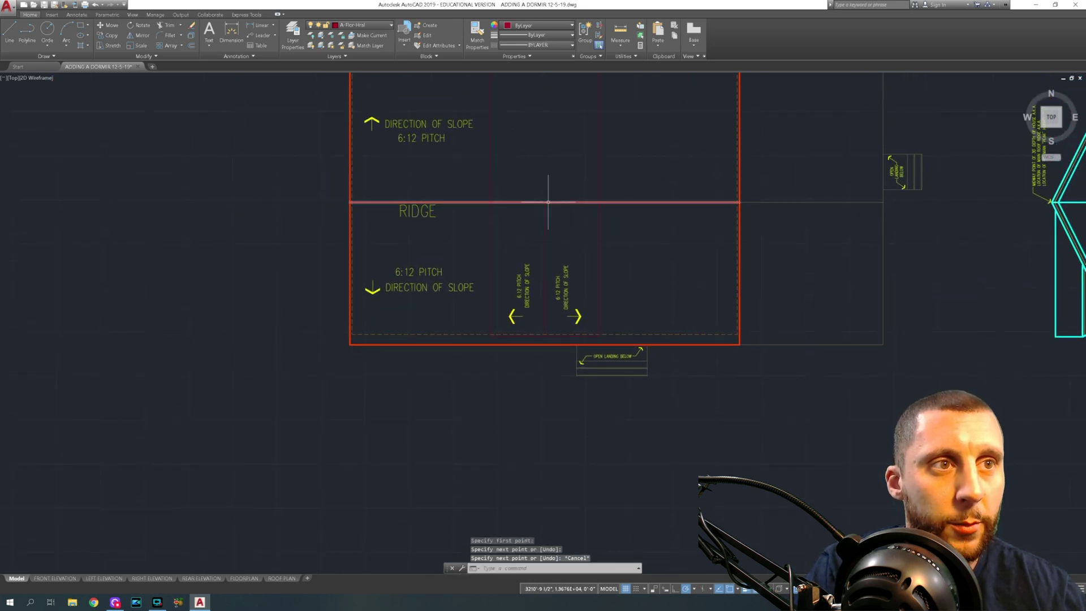
# - Draw a horizontal construction line through the point where the dormer ridge meets the main roof slope in the rotated section
pyautogui.scroll(-2, 569, 196)
pyautogui.moveTo(724, 218); pyautogui.dragTo(535, 252, button='middle')
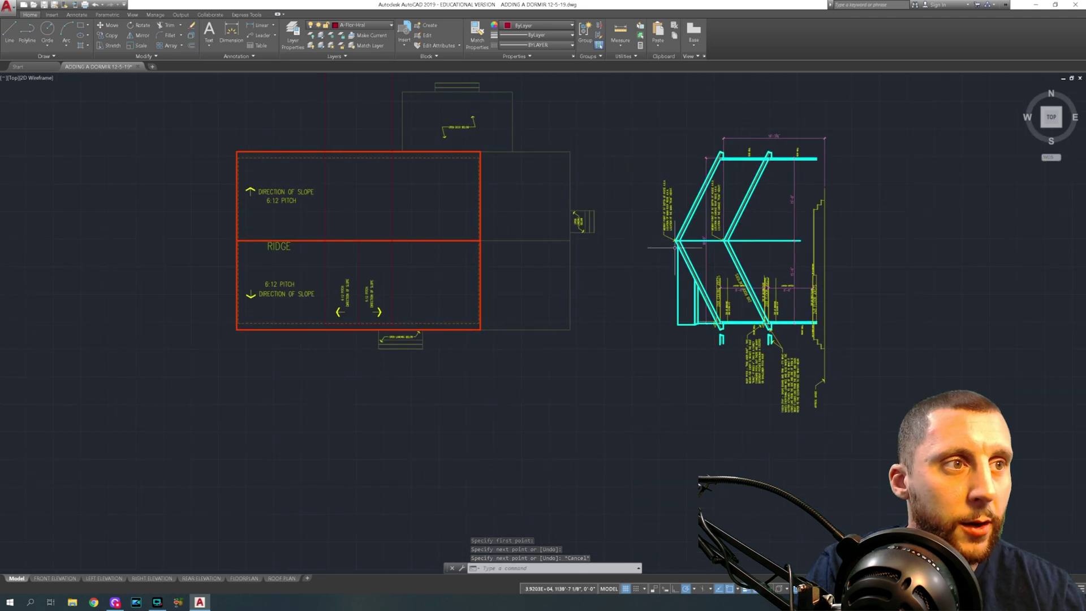
pyautogui.scroll(6, 671, 246)
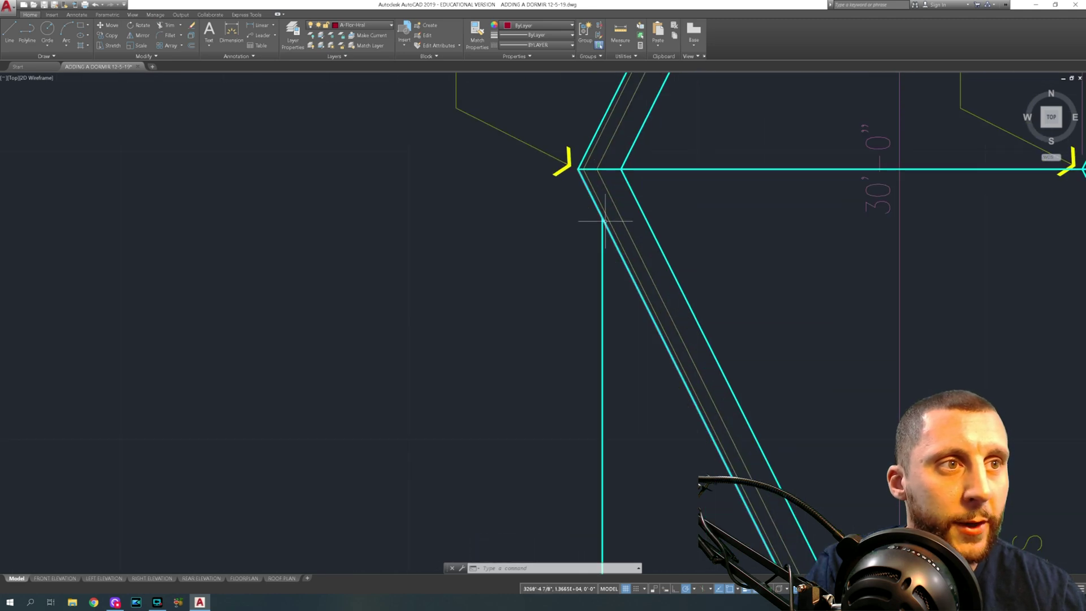
pyautogui.write('xline')
pyautogui.press('Return')
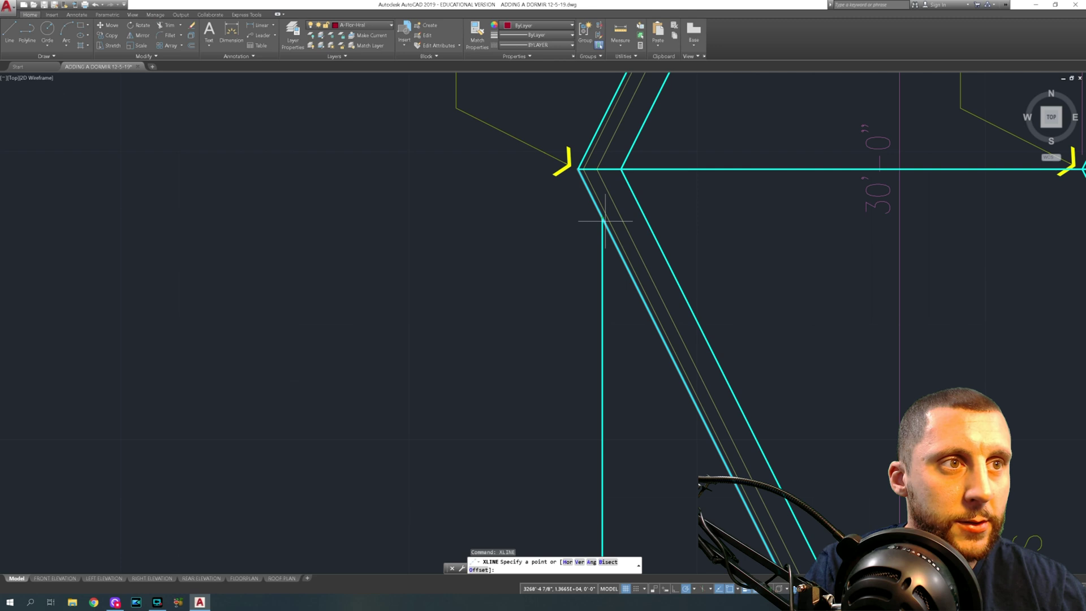
pyautogui.click(602, 219)
pyautogui.click(587, 219)
pyautogui.press('Escape')
pyautogui.scroll(-4, 603, 221)
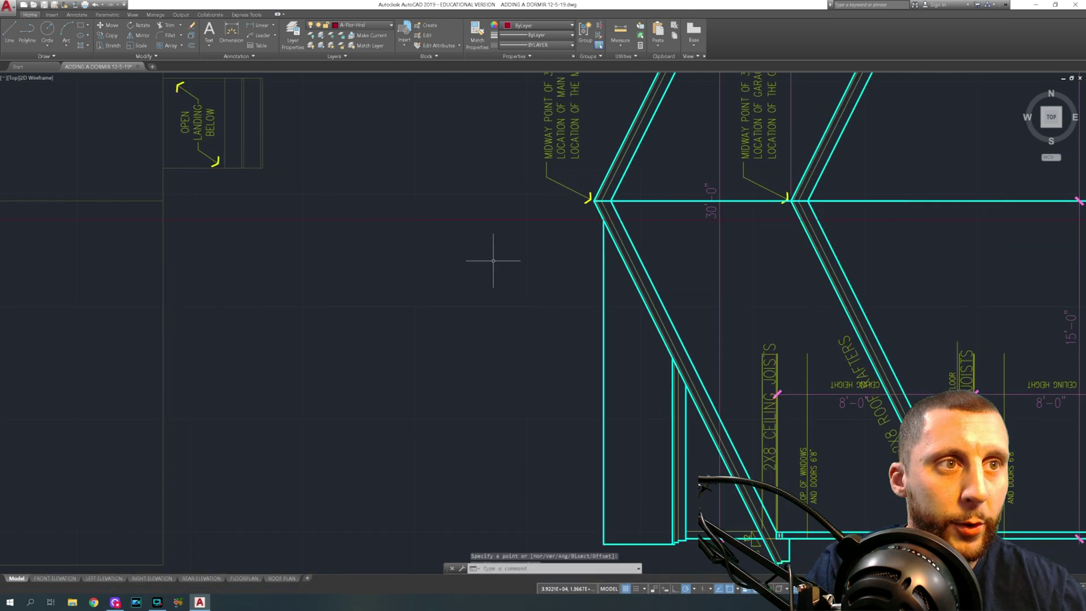
# - Trim the dormer ridge line in the roof plan back to the horizontal line projected from the section
pyautogui.moveTo(74, 282); pyautogui.dragTo(618, 260, button='middle')
pyautogui.moveTo(28, 243); pyautogui.dragTo(494, 244, button='middle')
pyautogui.scroll(4, 310, 196)
pyautogui.write('tr')
pyautogui.press('Return')
pyautogui.rightClick(321, 167)
pyautogui.click(282, 194)
pyautogui.click(318, 183)
pyautogui.scroll(-4, 339, 189)
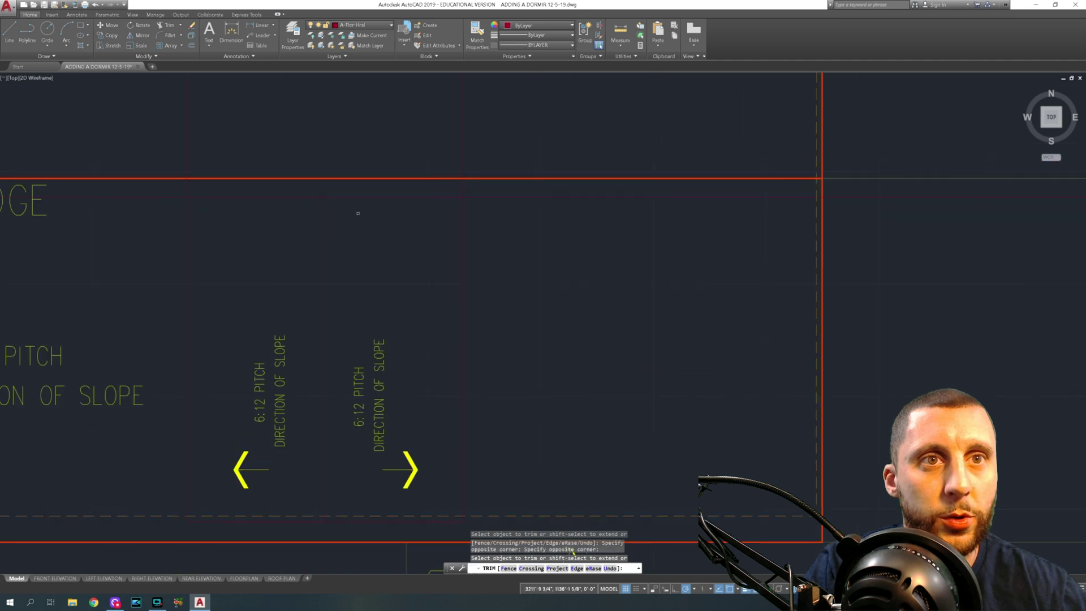
pyautogui.moveTo(358, 213); pyautogui.dragTo(500, 186, button='middle')
pyautogui.press('Escape')
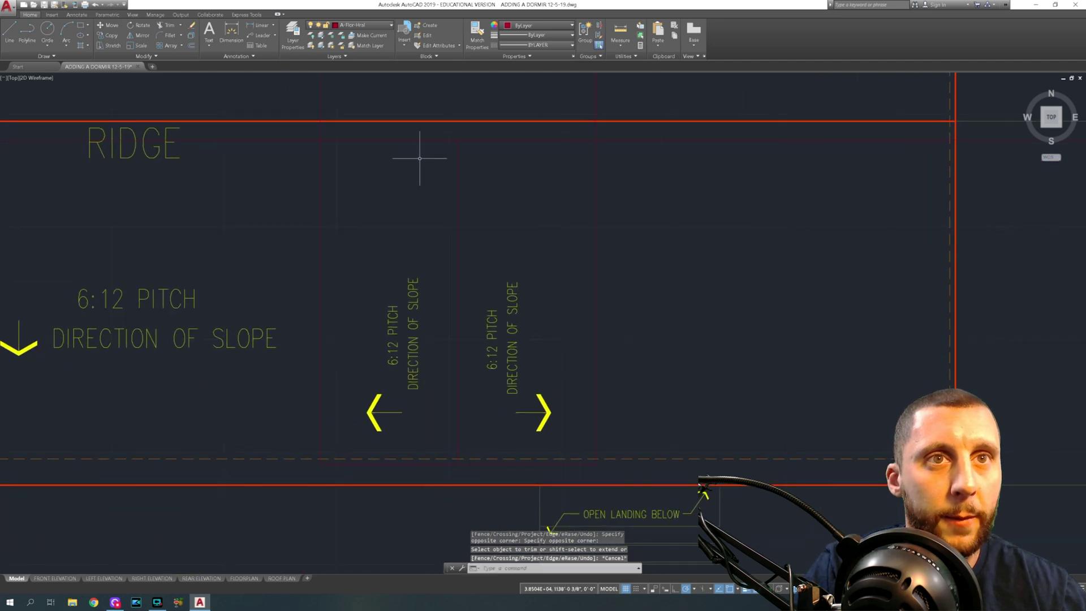
# - Trim both dormer side lines above the projected horizontal line, and delete that construction line
pyautogui.write('tr')
pyautogui.press('Return')
pyautogui.click(390, 138)
pyautogui.click(618, 83)
pyautogui.click(314, 100)
pyautogui.press('Escape')
pyautogui.click(398, 133)
pyautogui.click(384, 160)
pyautogui.press('Delete')
# - Draw a horizontal line joining the upper ends of the two dormer side lines in the roof plan
pyautogui.click(9, 32)
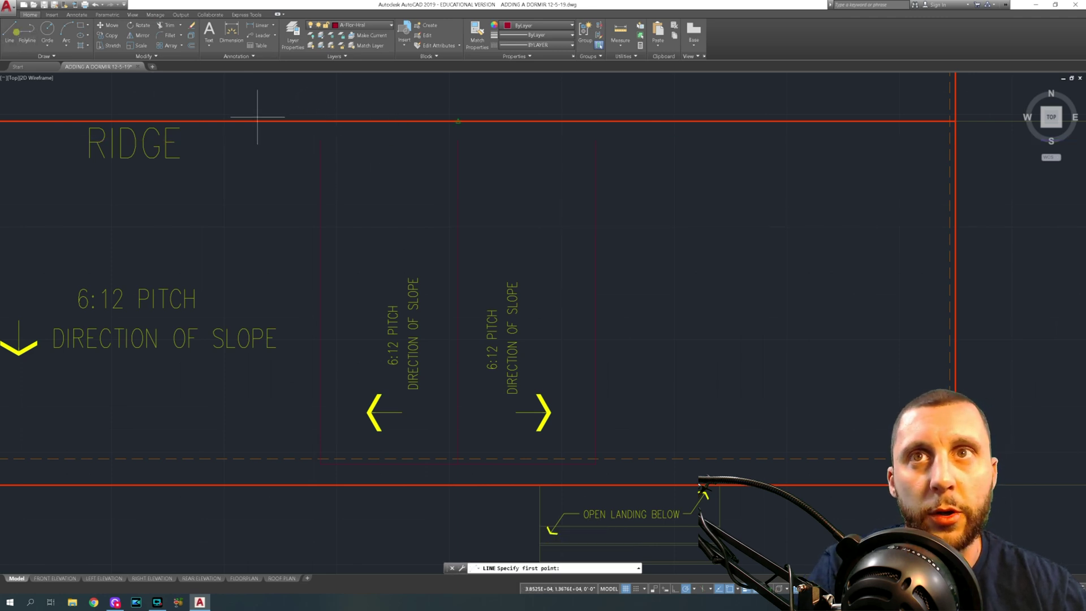
pyautogui.click(320, 141)
pyautogui.click(596, 140)
pyautogui.press('Escape')
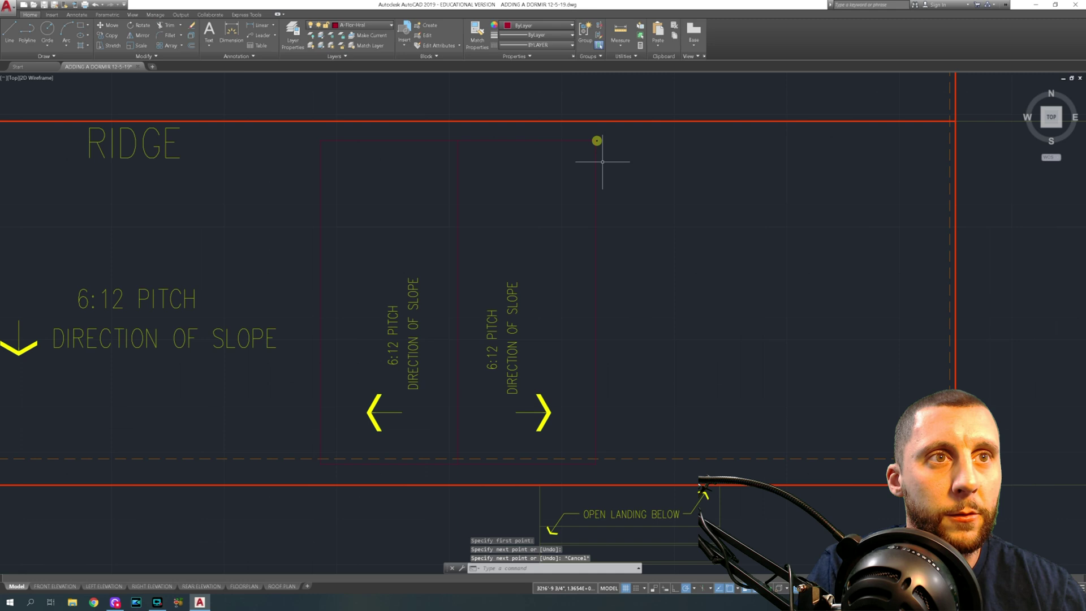
# - Draw a valley line at -45° from the upper end of the dormer ridge to beyond the dormer's right side line
pyautogui.write('l')
pyautogui.press('Return')
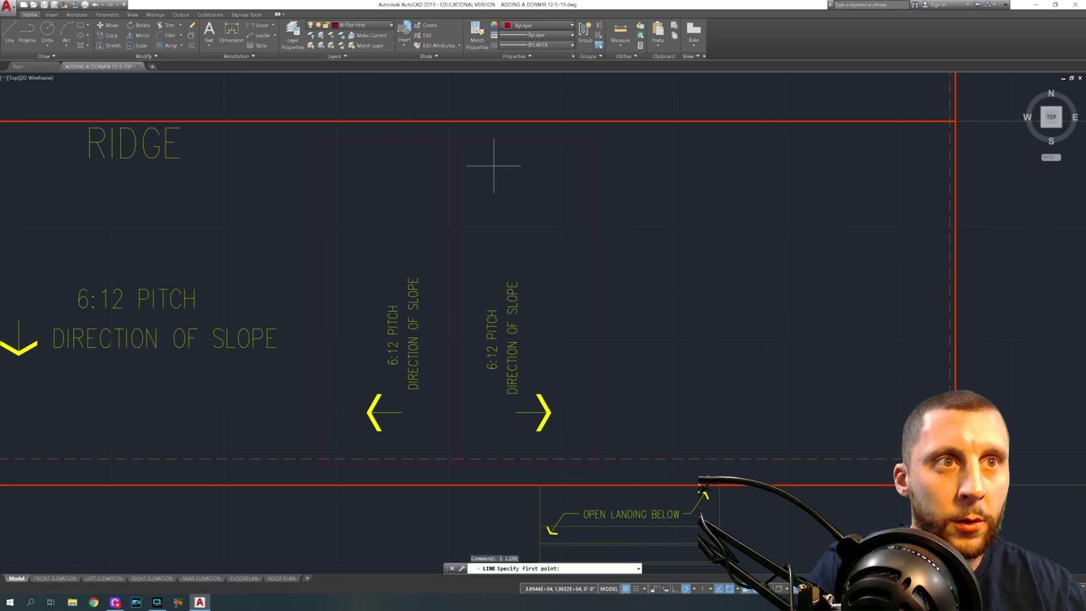
pyautogui.click(457, 140)
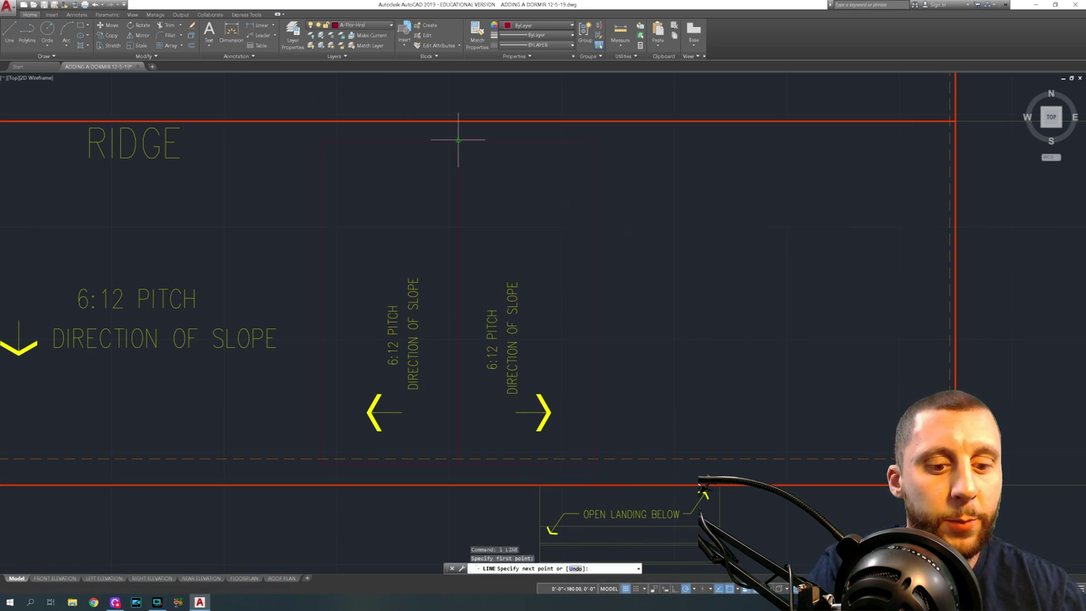
pyautogui.write('<-45')
pyautogui.press('Return')
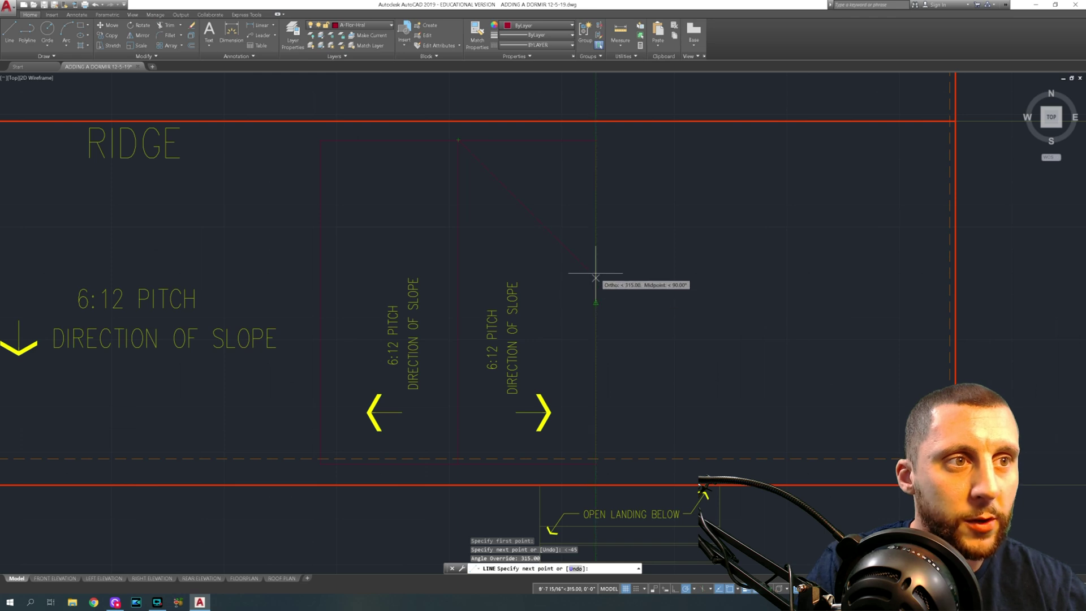
pyautogui.click(656, 331)
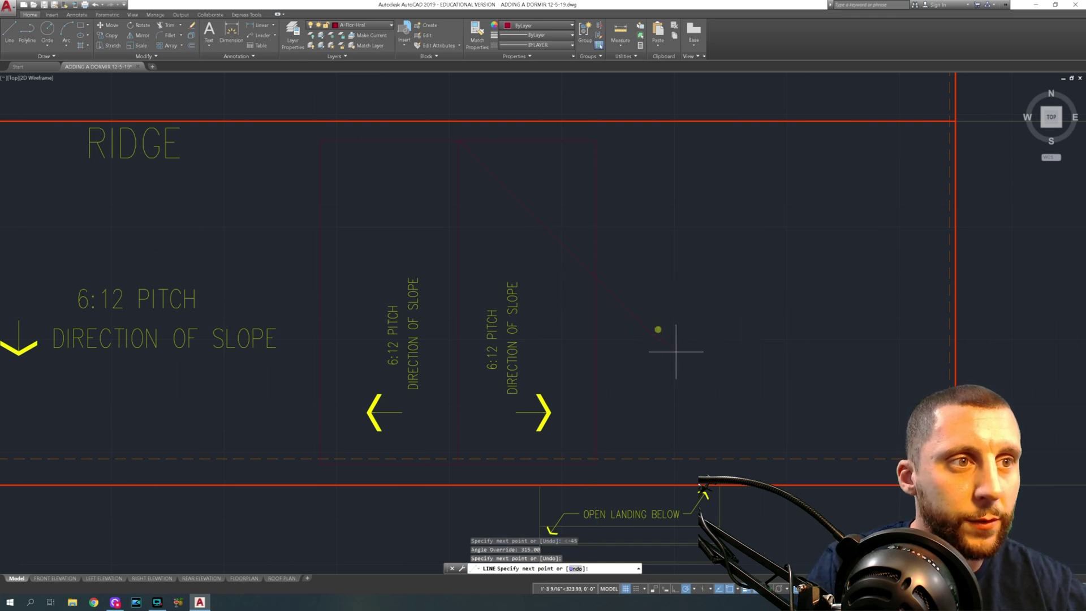
pyautogui.press('Escape')
# - Mirror the 45° valley line about the dormer ridge, keeping the original
pyautogui.click(547, 194)
pyautogui.click(518, 230)
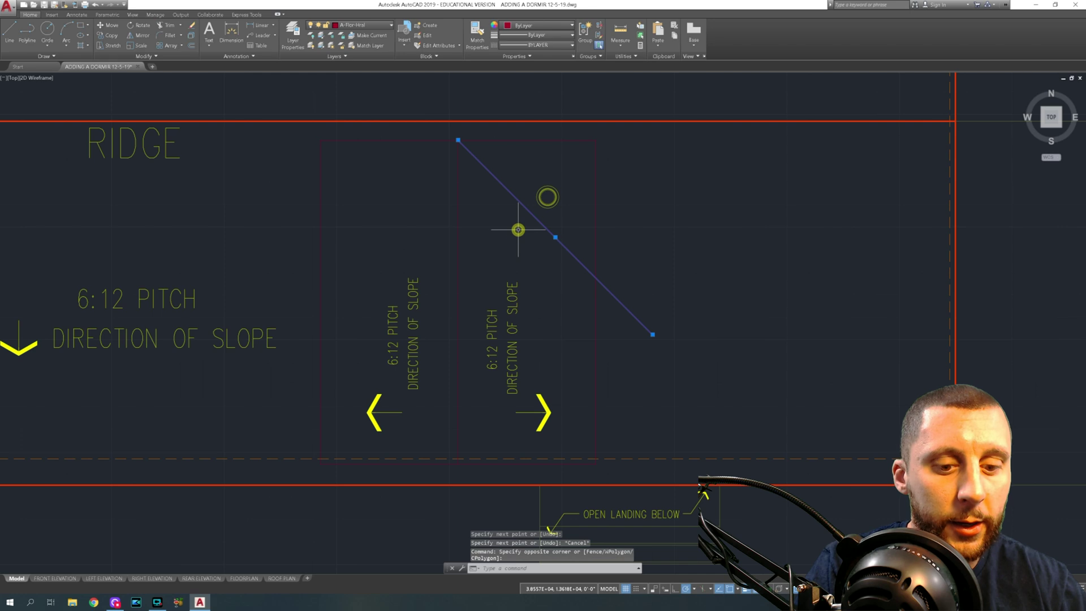
pyautogui.write('mi')
pyautogui.press('Return')
pyautogui.click(457, 140)
pyautogui.click(458, 204)
pyautogui.write('n')
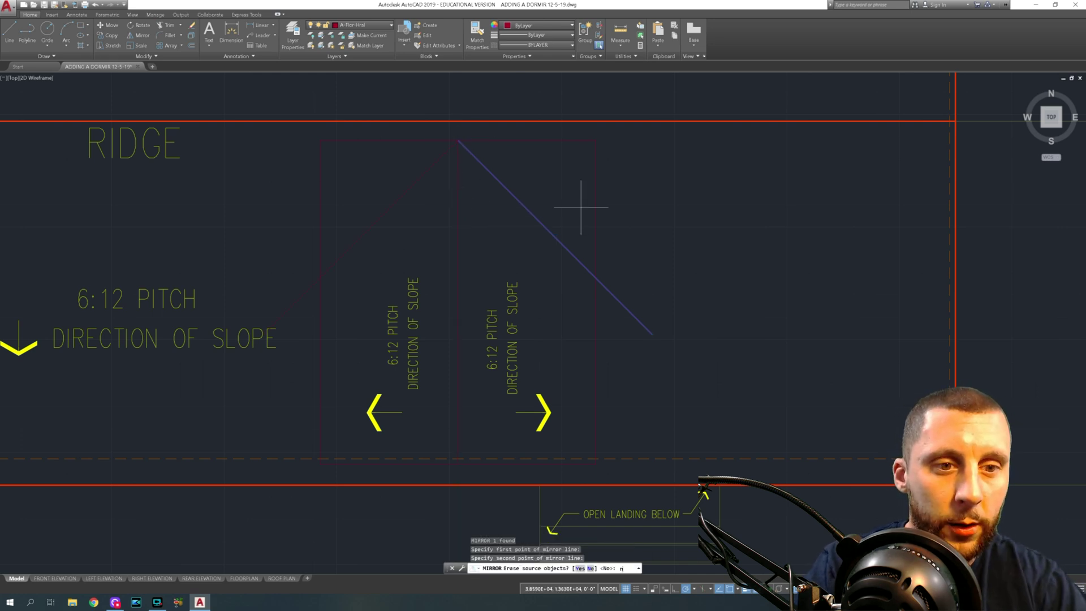
pyautogui.press('Return')
# - Trim the two valley lines where they extend past the dormer side lines
pyautogui.write('tr')
pyautogui.press('Return')
pyautogui.click(328, 253)
pyautogui.click(315, 258)
pyautogui.click(620, 216)
pyautogui.click(580, 228)
pyautogui.press('Return')
pyautogui.click(659, 262)
pyautogui.click(620, 331)
pyautogui.click(295, 280)
pyautogui.press('Escape')
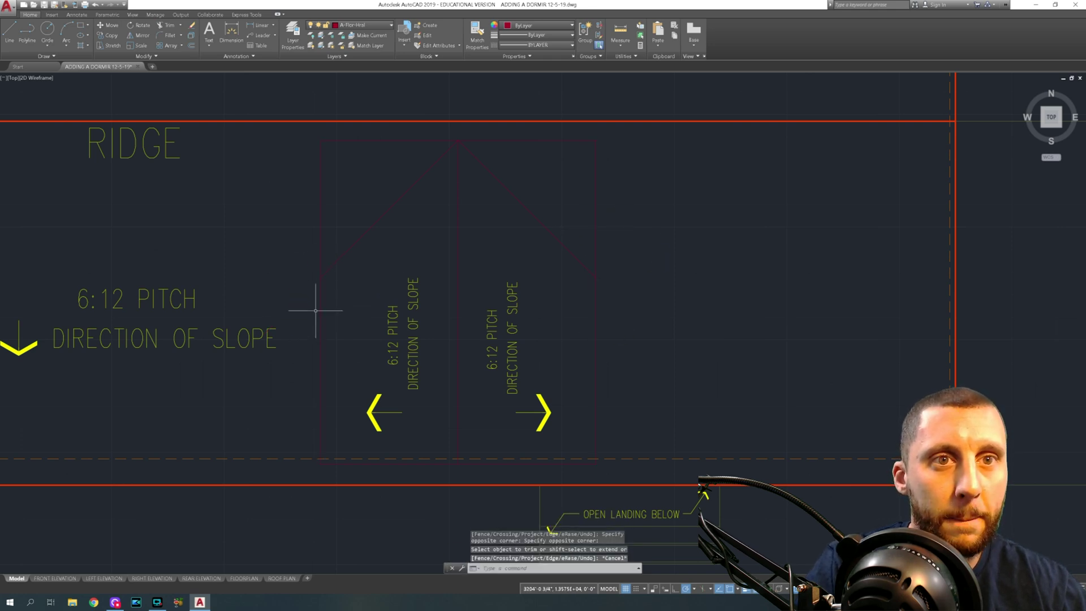
# - Trim both dormer side lines above the valleys, and delete the horizontal line across the top
pyautogui.press('Return')
pyautogui.press('Return')
pyautogui.click(342, 188)
pyautogui.click(295, 205)
pyautogui.click(640, 183)
pyautogui.click(569, 205)
pyautogui.press('Escape')
pyautogui.click(554, 168)
pyautogui.press('Delete')
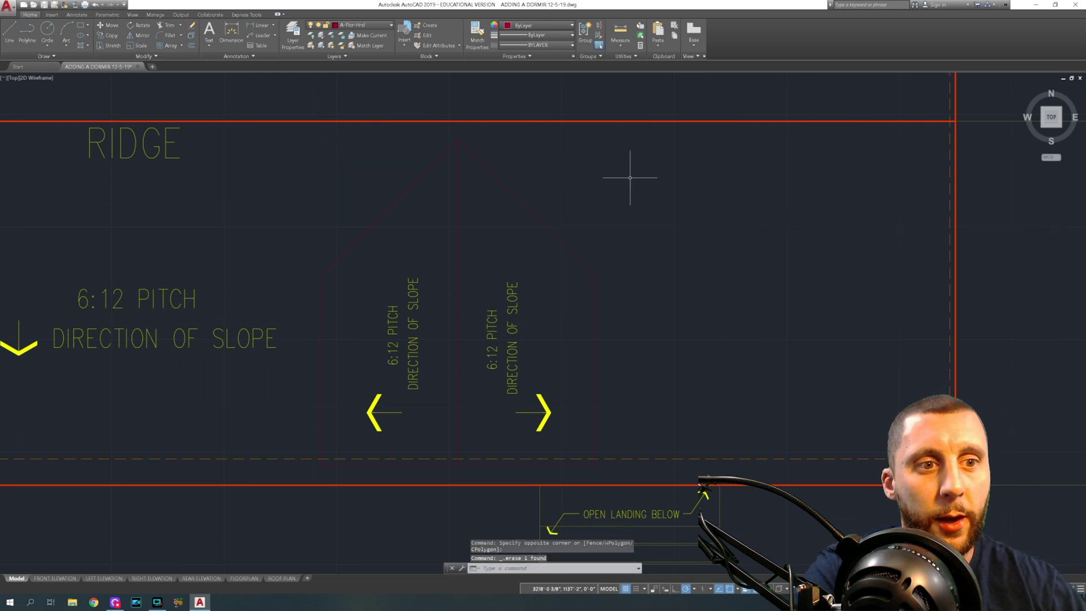
# - Match the properties of the main roof ridge line onto the dormer's side, ridge, valley and front lines in the roof plan
pyautogui.click(477, 32)
pyautogui.click(501, 120)
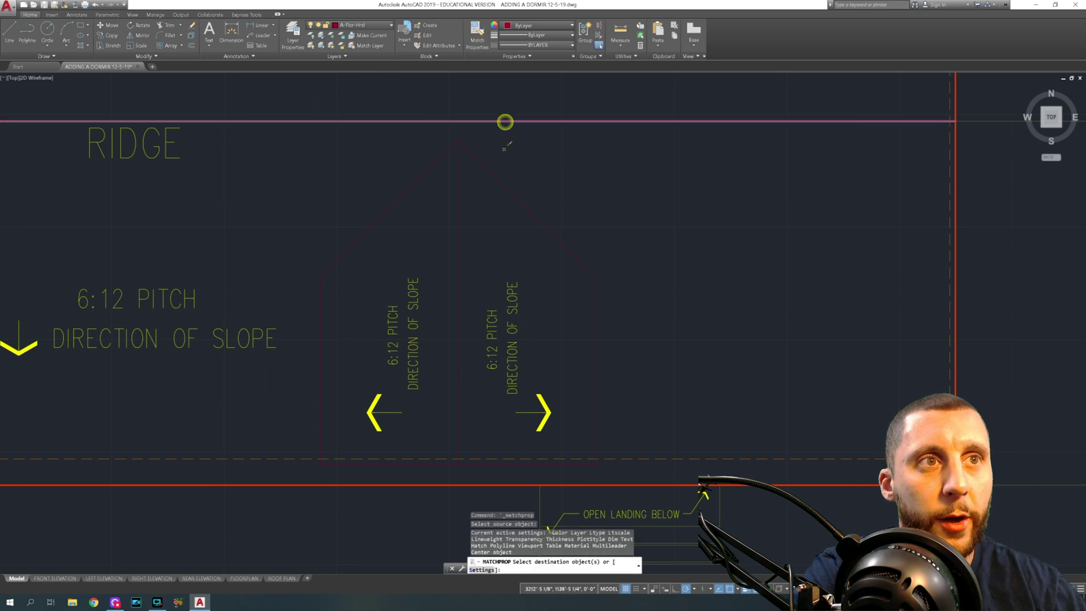
pyautogui.click(605, 301)
pyautogui.click(586, 316)
pyautogui.click(340, 323)
pyautogui.click(306, 341)
pyautogui.moveTo(398, 414); pyautogui.dragTo(416, 300, button='middle')
pyautogui.click(431, 350)
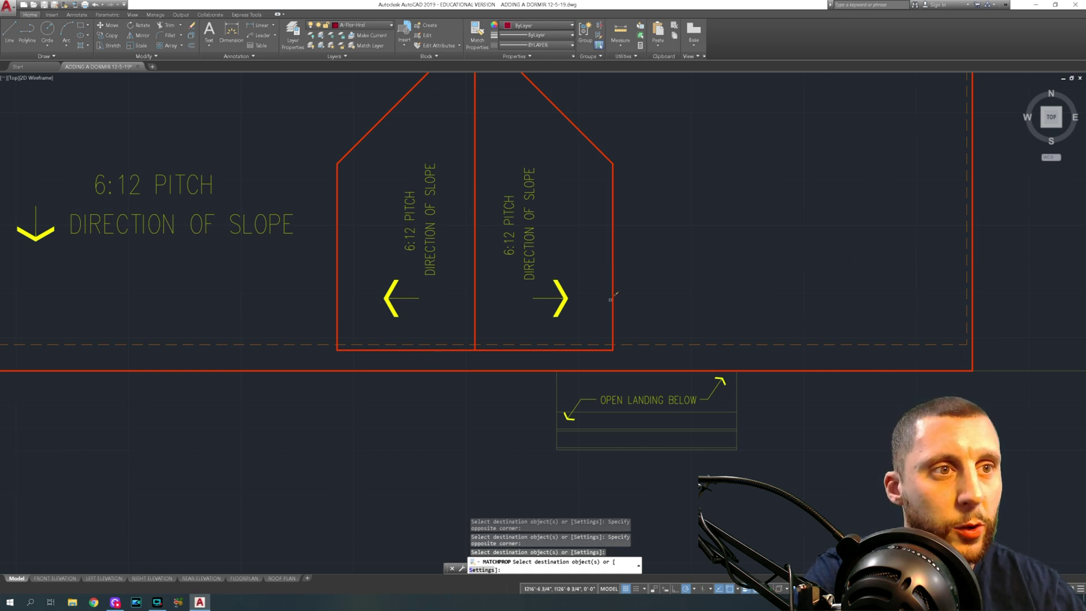
pyautogui.scroll(-3, 563, 287)
pyautogui.moveTo(563, 215)
pyautogui.mouseDown(button='middle')
pyautogui.moveTo(478, 280)
pyautogui.moveTo(449, 335)
pyautogui.mouseUp(button='middle')
pyautogui.press('Escape')
# - Review the finished dormer across the section, front elevation and roof plan, comparing the projected roof plan with the rotated section
pyautogui.scroll(1, 478, 280)
pyautogui.scroll(-6, 492, 293)
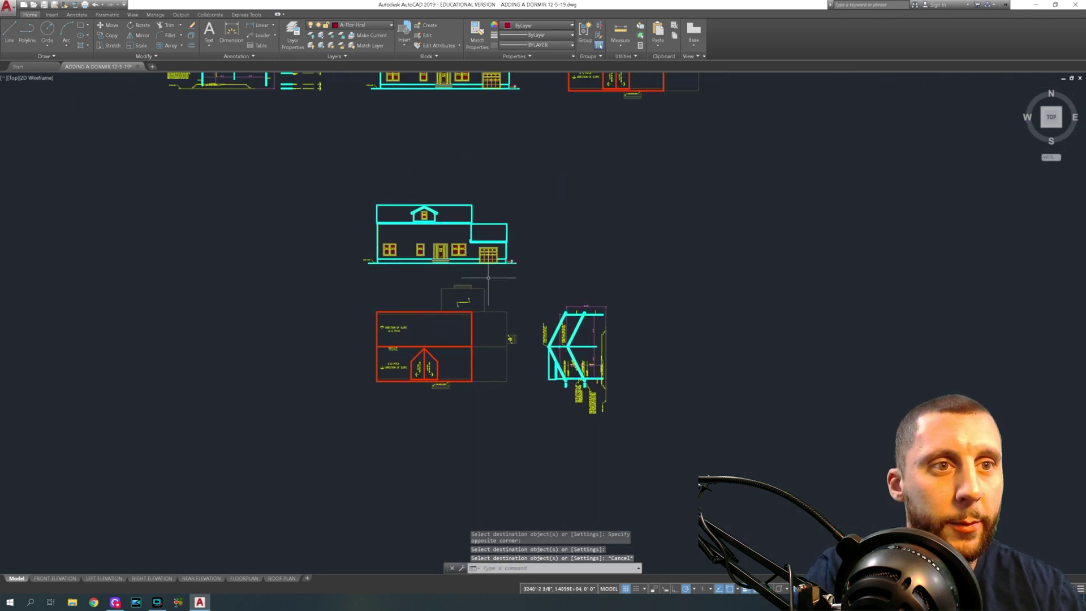
pyautogui.moveTo(596, 139); pyautogui.dragTo(531, 359, button='middle')
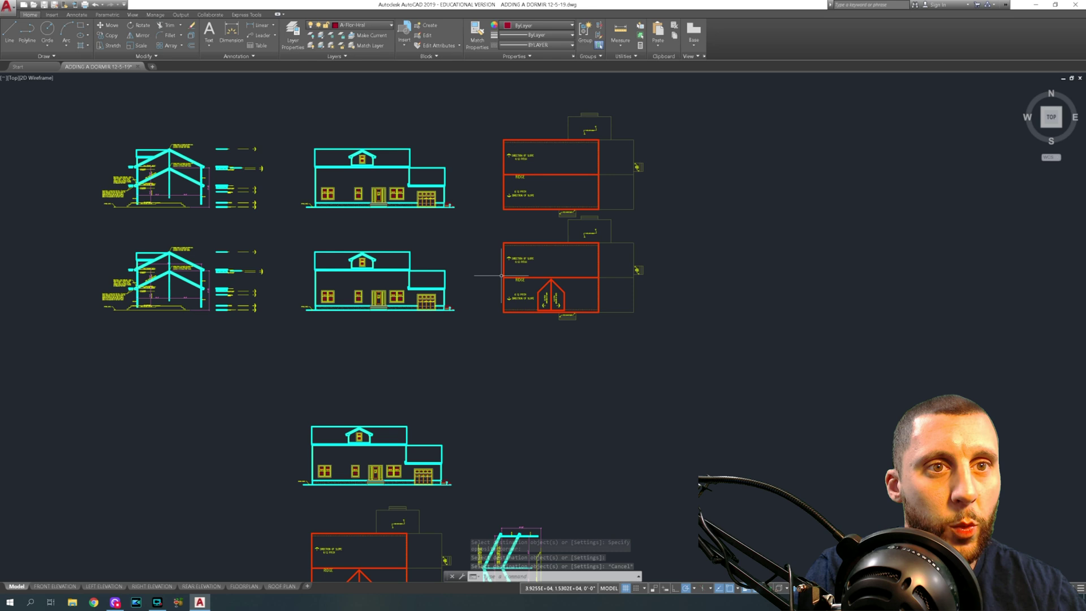
pyautogui.moveTo(414, 276); pyautogui.dragTo(578, 307, button='middle')
pyautogui.scroll(2, 504, 297)
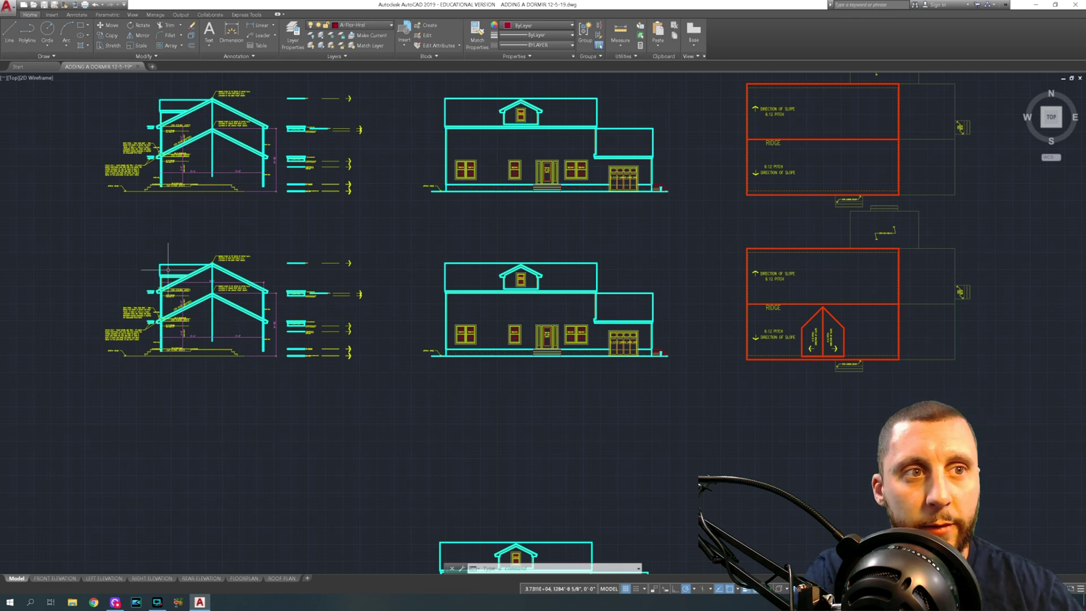
pyautogui.scroll(-2, 295, 264)
pyautogui.moveTo(526, 446); pyautogui.dragTo(477, 226, button='middle')
pyautogui.scroll(2, 385, 348)
pyautogui.moveTo(398, 345); pyautogui.dragTo(421, 309, button='middle')
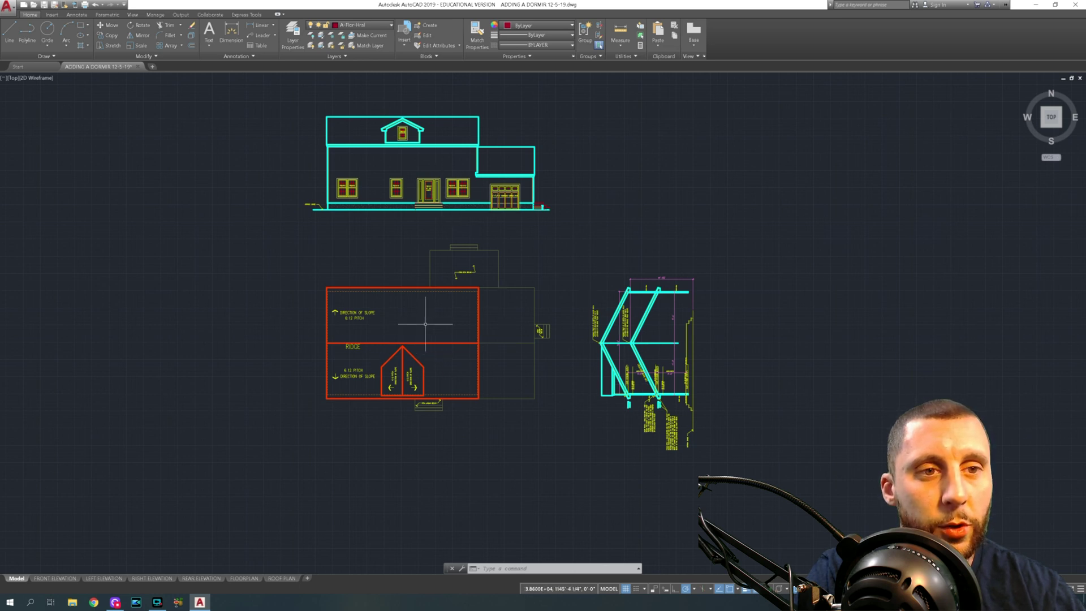
pyautogui.moveTo(423, 357); pyautogui.dragTo(477, 335, button='middle')
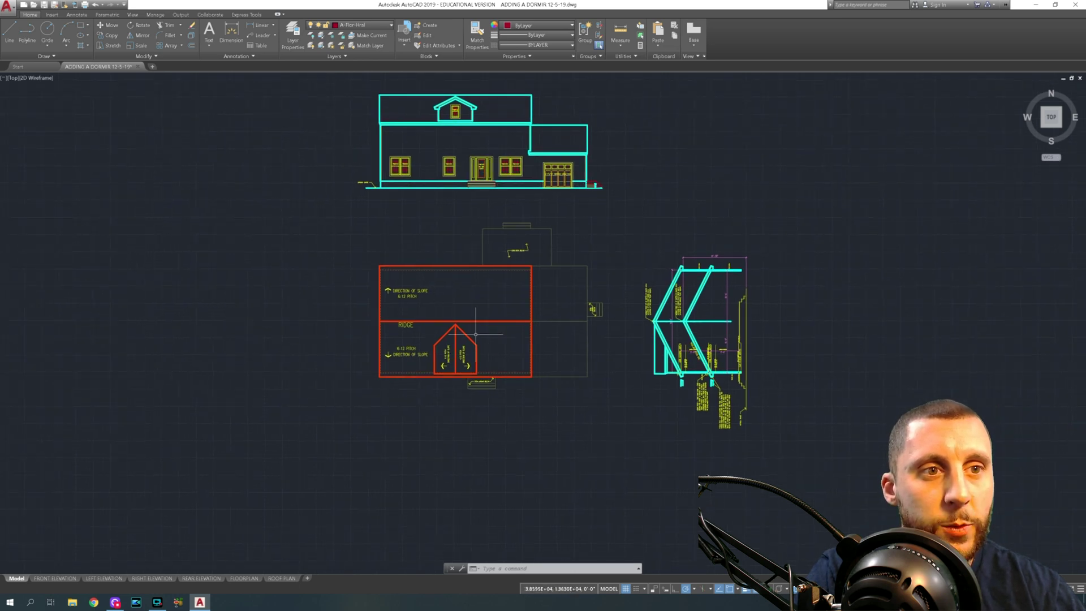
pyautogui.click(622, 228)
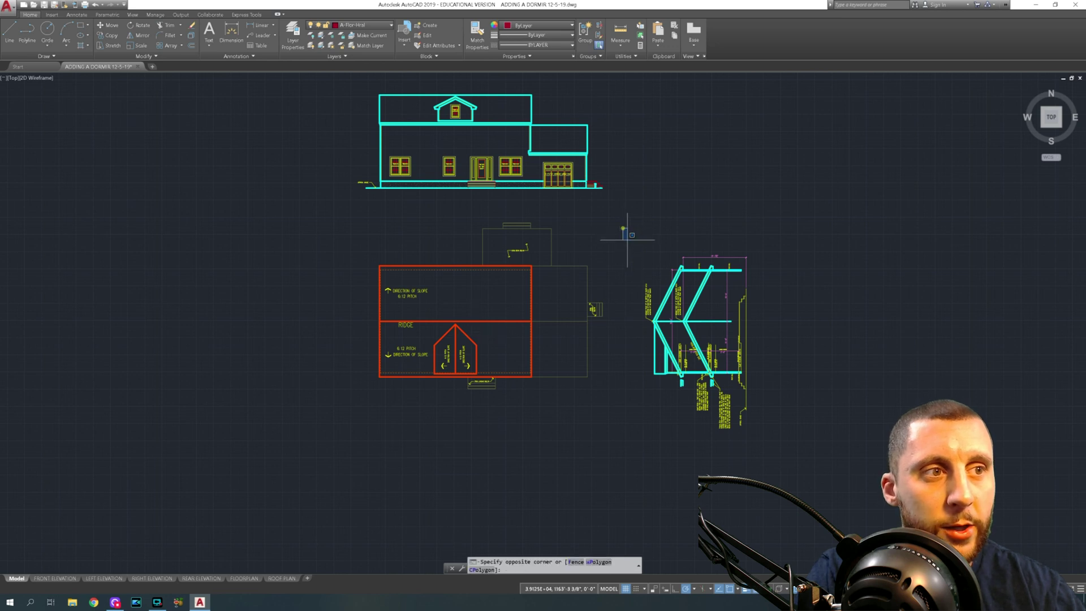
pyautogui.click(810, 457)
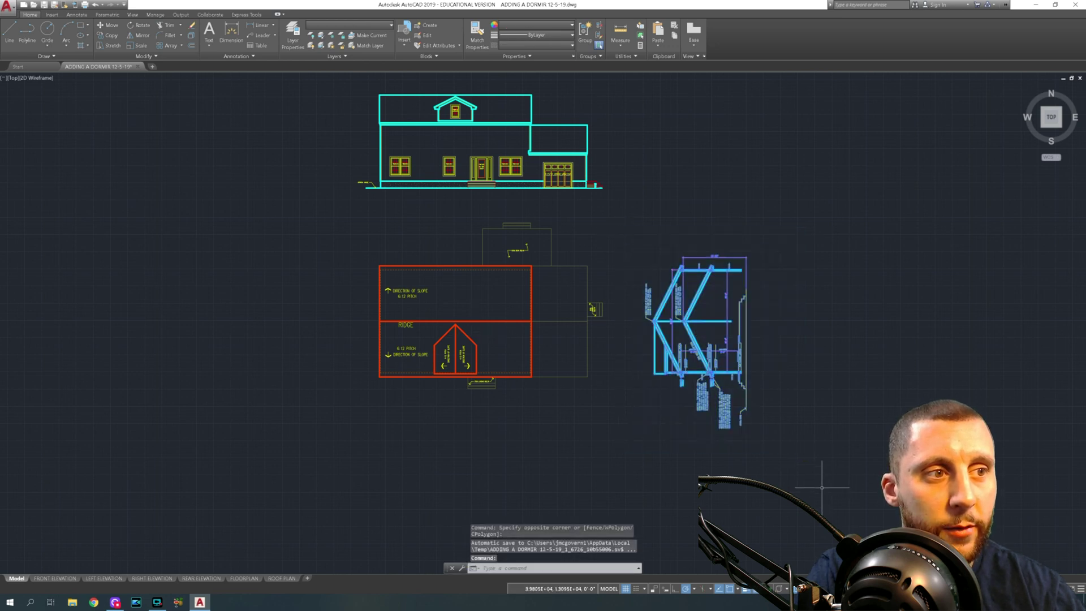
pyautogui.moveTo(470, 155); pyautogui.dragTo(463, 96, button='middle')
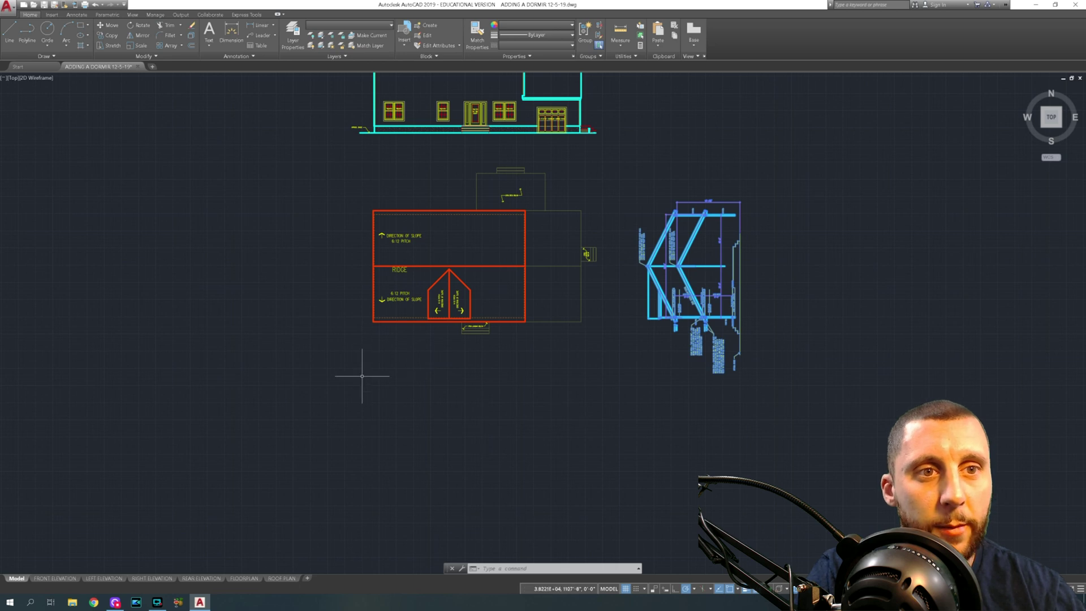
pyautogui.press('Escape')
# - Examine the valley and ridge layout in the other project's hip roof plan and its matching front elevation
pyautogui.scroll(-5, 487, 288)
pyautogui.moveTo(716, 277); pyautogui.dragTo(486, 364, button='middle')
pyautogui.scroll(10, 609, 286)
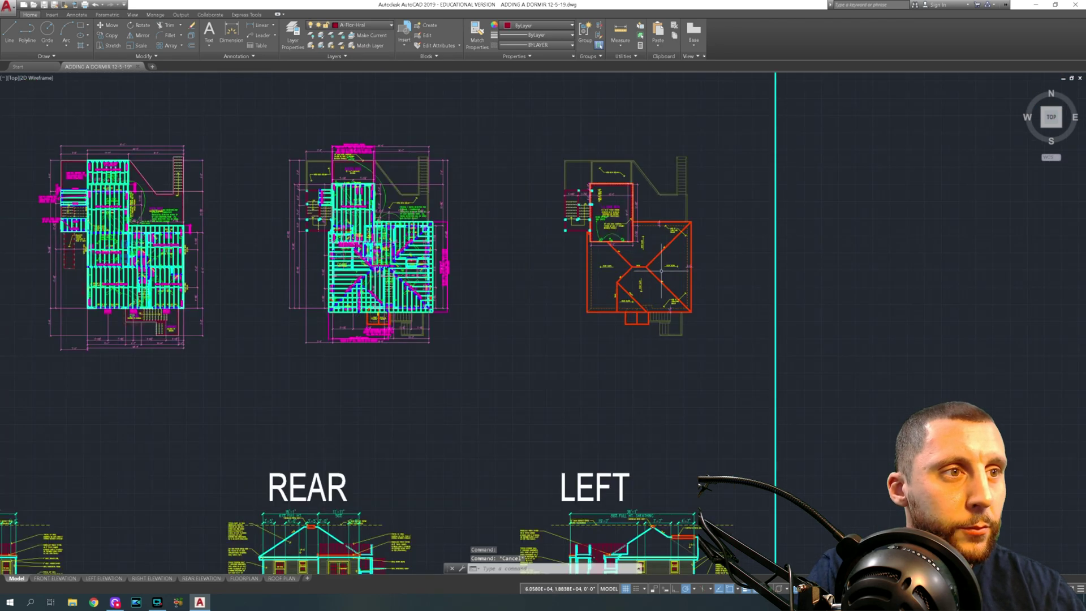
pyautogui.moveTo(661, 273); pyautogui.dragTo(585, 298, button='middle')
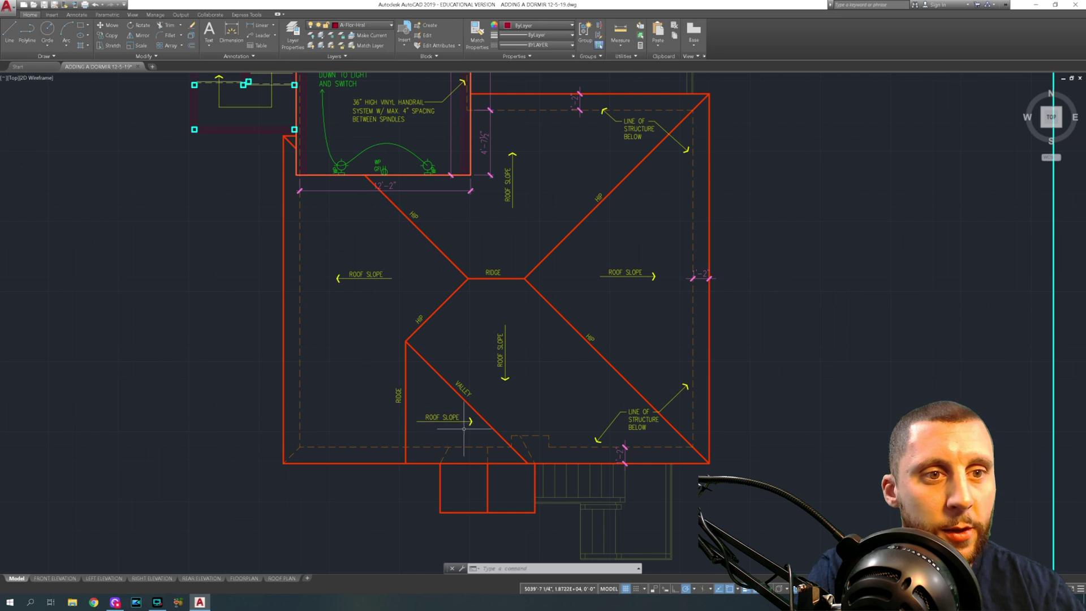
pyautogui.scroll(-8, 356, 402)
pyautogui.moveTo(122, 487); pyautogui.dragTo(714, 286, button='middle')
pyautogui.scroll(7, 356, 272)
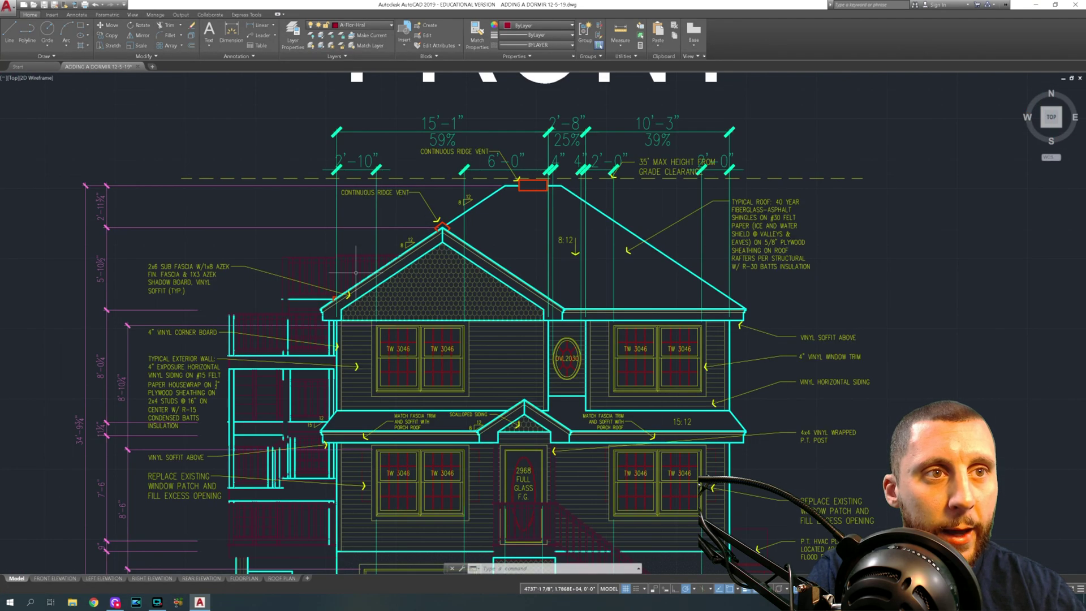
# - Return to the dormer drawings and review how the front elevation and rotated section project into the roof plan
pyautogui.scroll(-8, 355, 273)
pyautogui.moveTo(355, 311); pyautogui.dragTo(337, 347, button='middle')
pyautogui.moveTo(102, 499); pyautogui.dragTo(485, 271, button='middle')
pyautogui.scroll(-6, 391, 338)
pyautogui.moveTo(366, 366); pyautogui.dragTo(444, 310, button='middle')
pyautogui.scroll(8, 362, 261)
pyautogui.scroll(4, 334, 261)
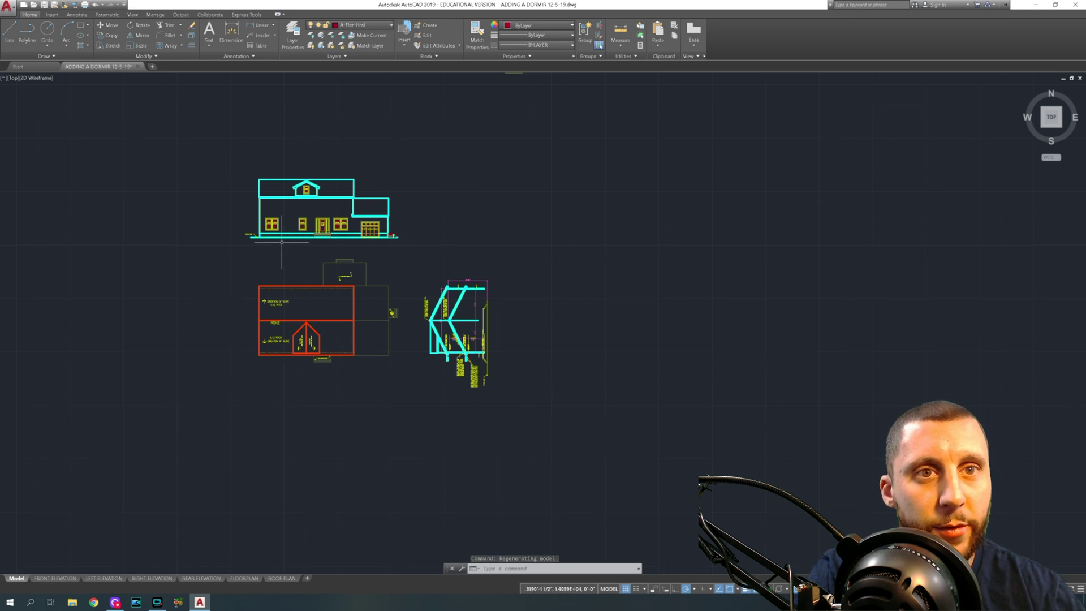
pyautogui.scroll(2, 349, 317)
pyautogui.moveTo(351, 342); pyautogui.dragTo(484, 391, button='middle')
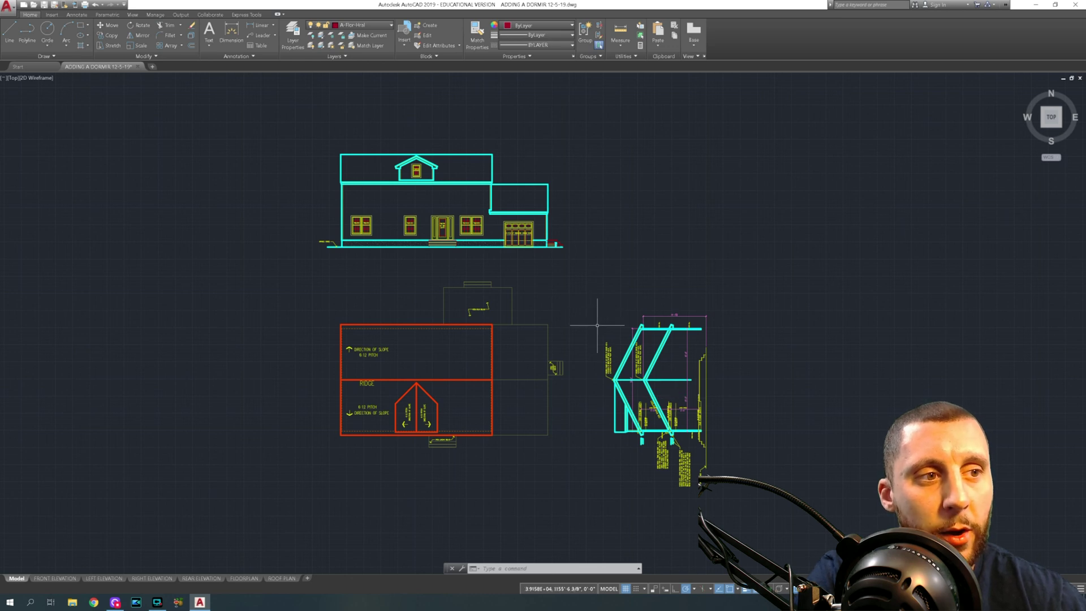
pyautogui.click(589, 310)
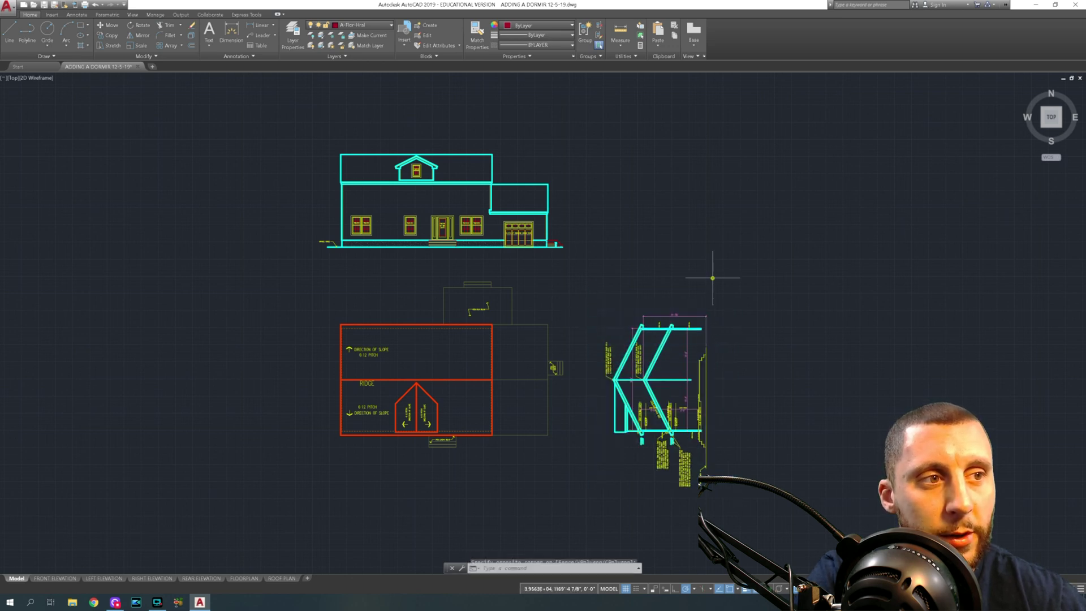